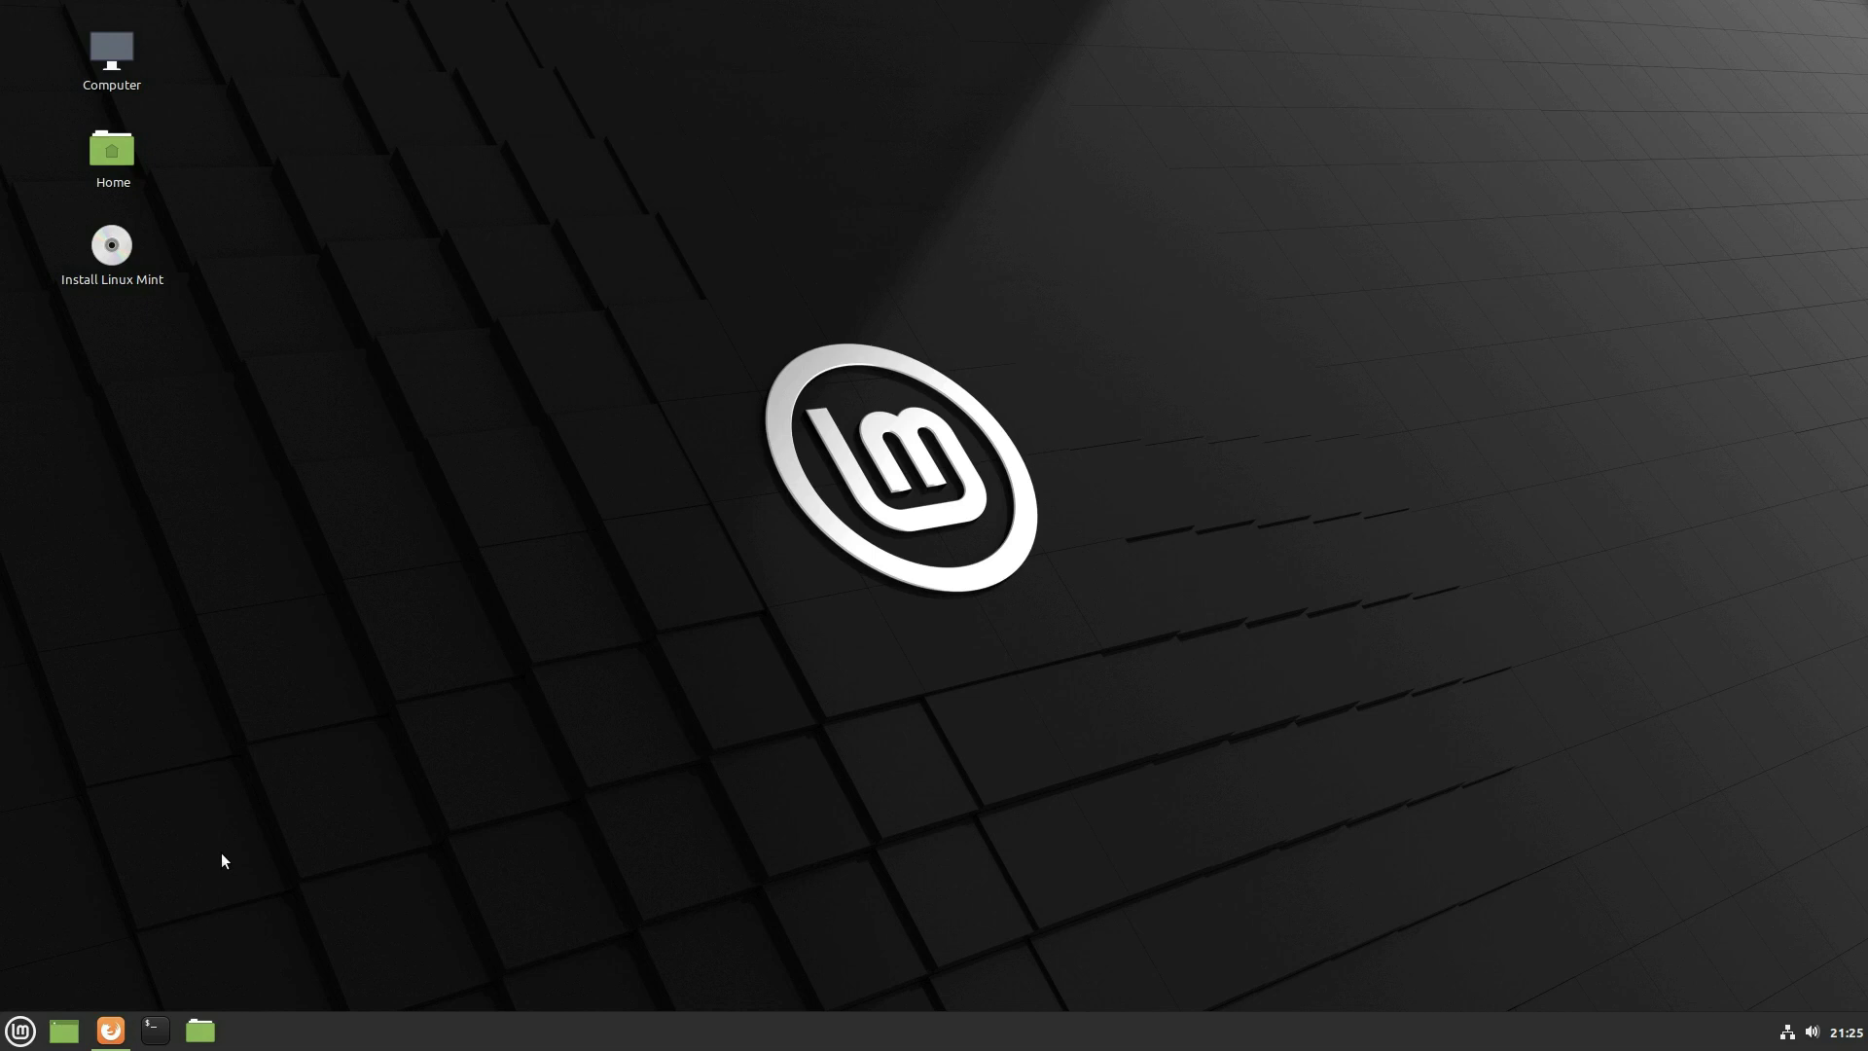
# Step: Restore the minimized Firefox window and shift it slightly up and to the left
pyautogui.click(111, 1030)
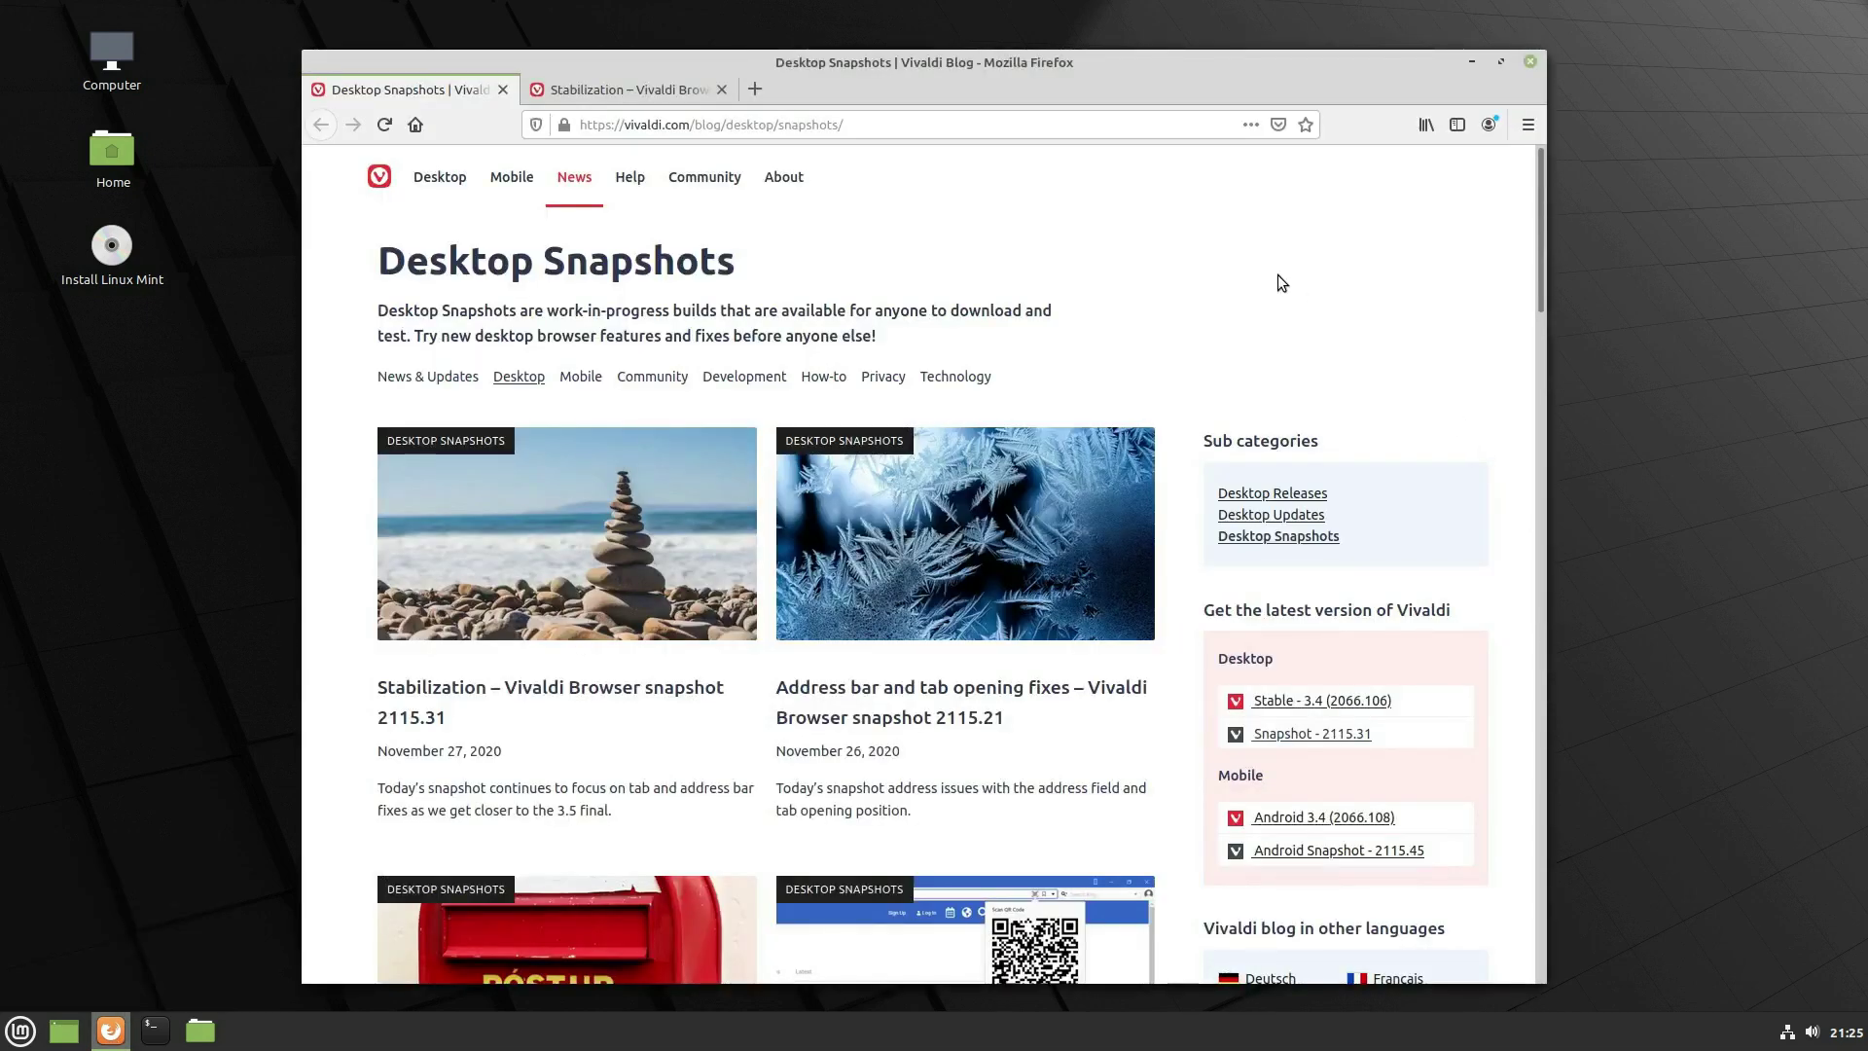
pyautogui.moveTo(993, 65); pyautogui.dragTo(951, 31)
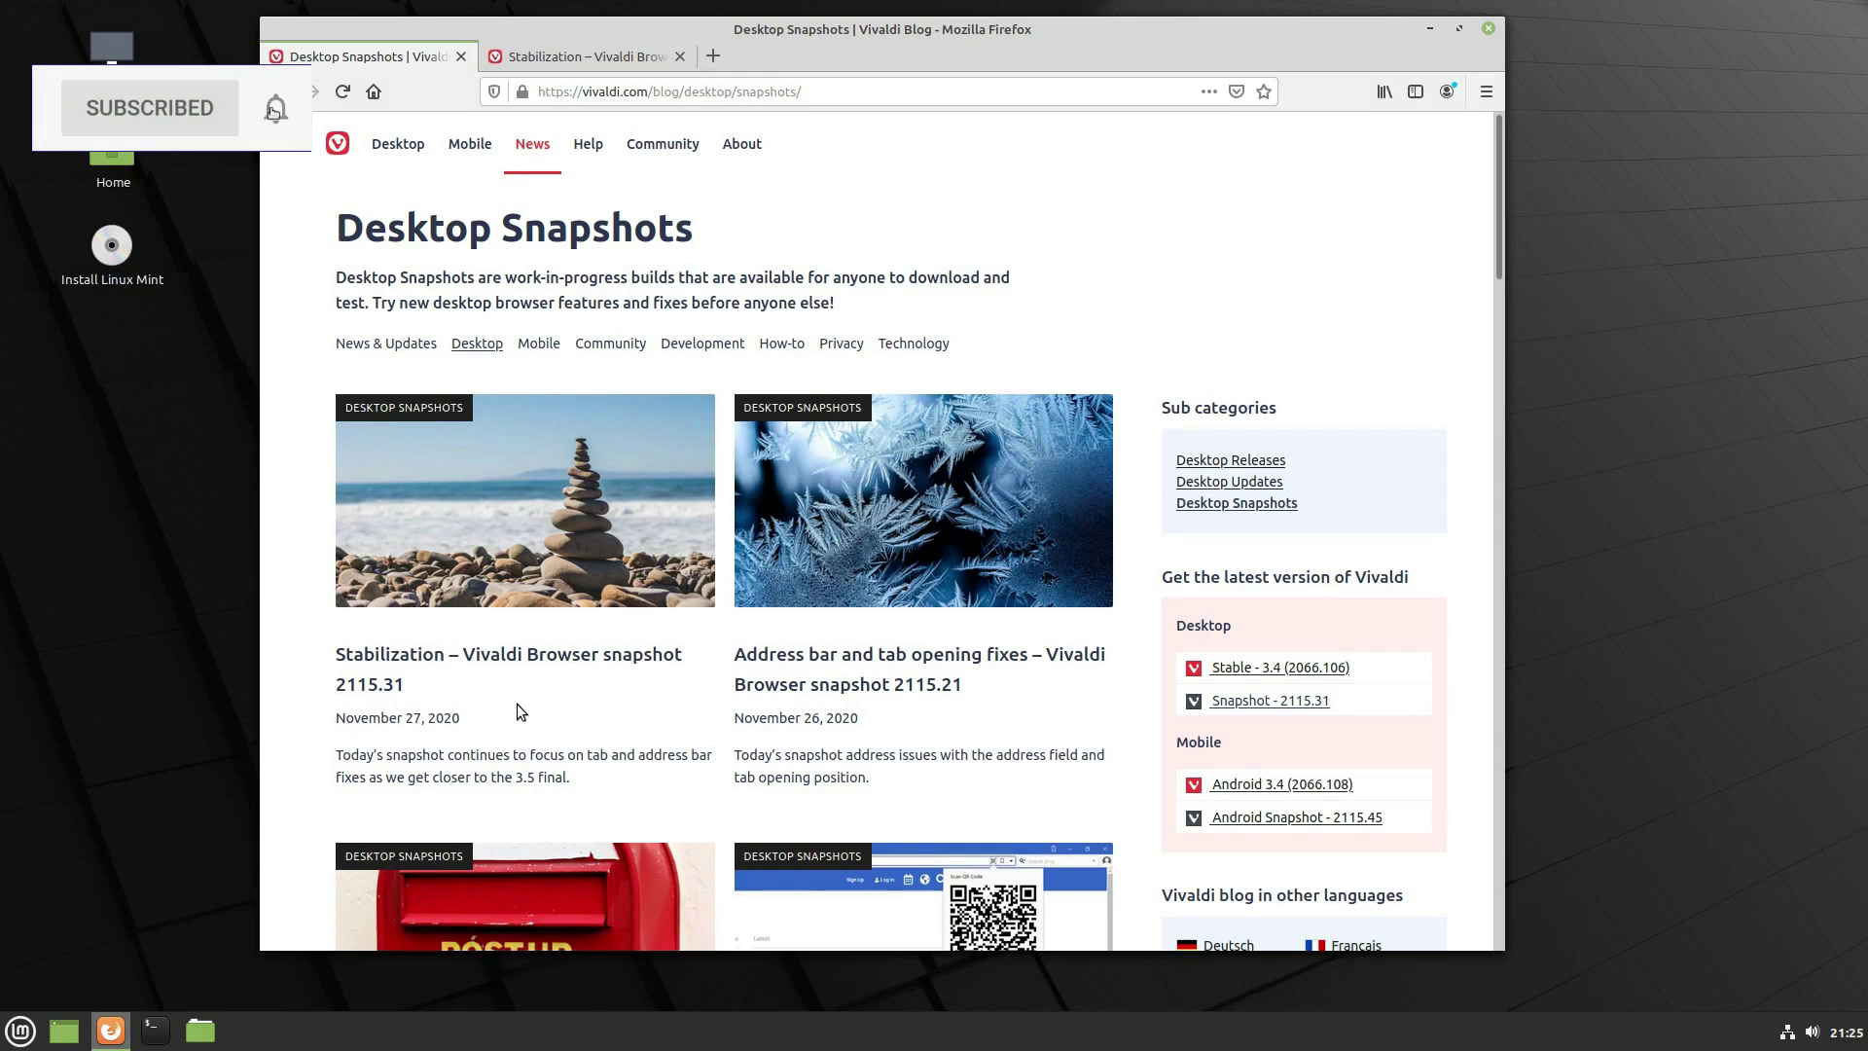
pyautogui.moveTo(652, 141)
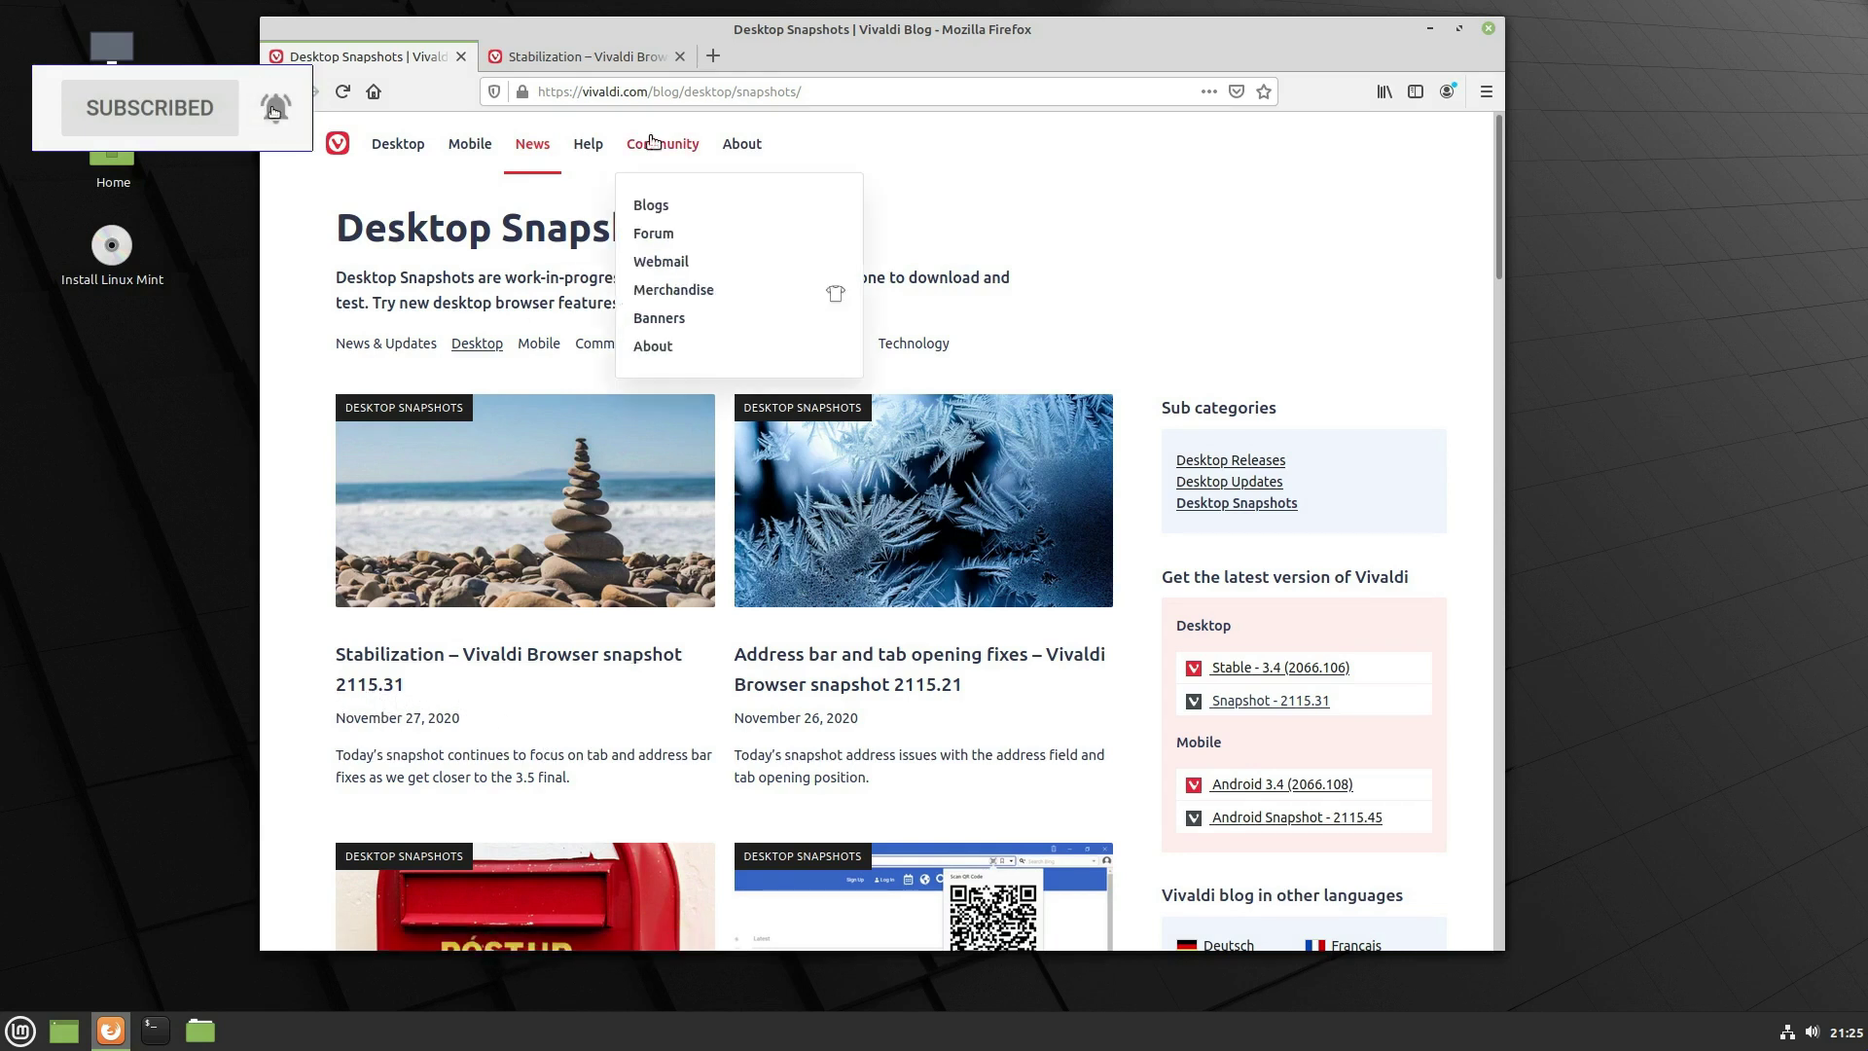
# Step: Open the snapshot 2115.31 article and download its RPM 64-bit package
pyautogui.click(588, 56)
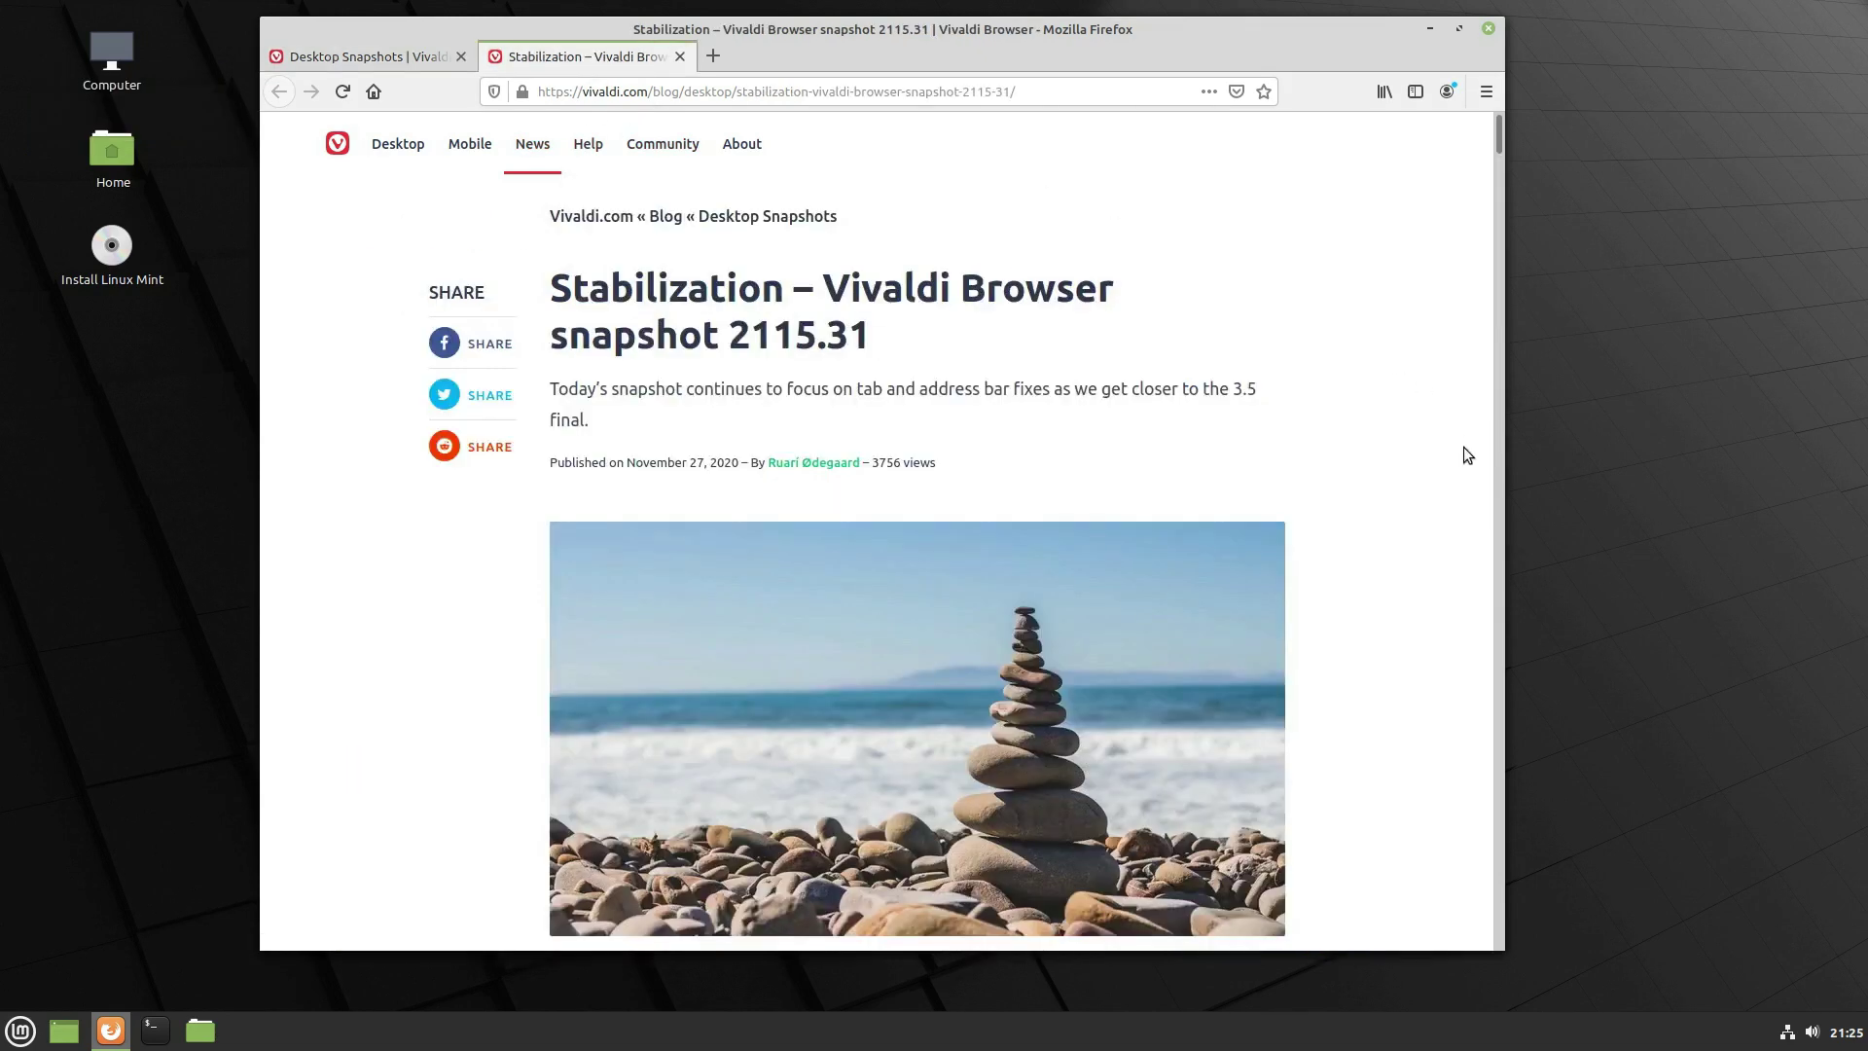
pyautogui.scroll(-7, 1382, 449)
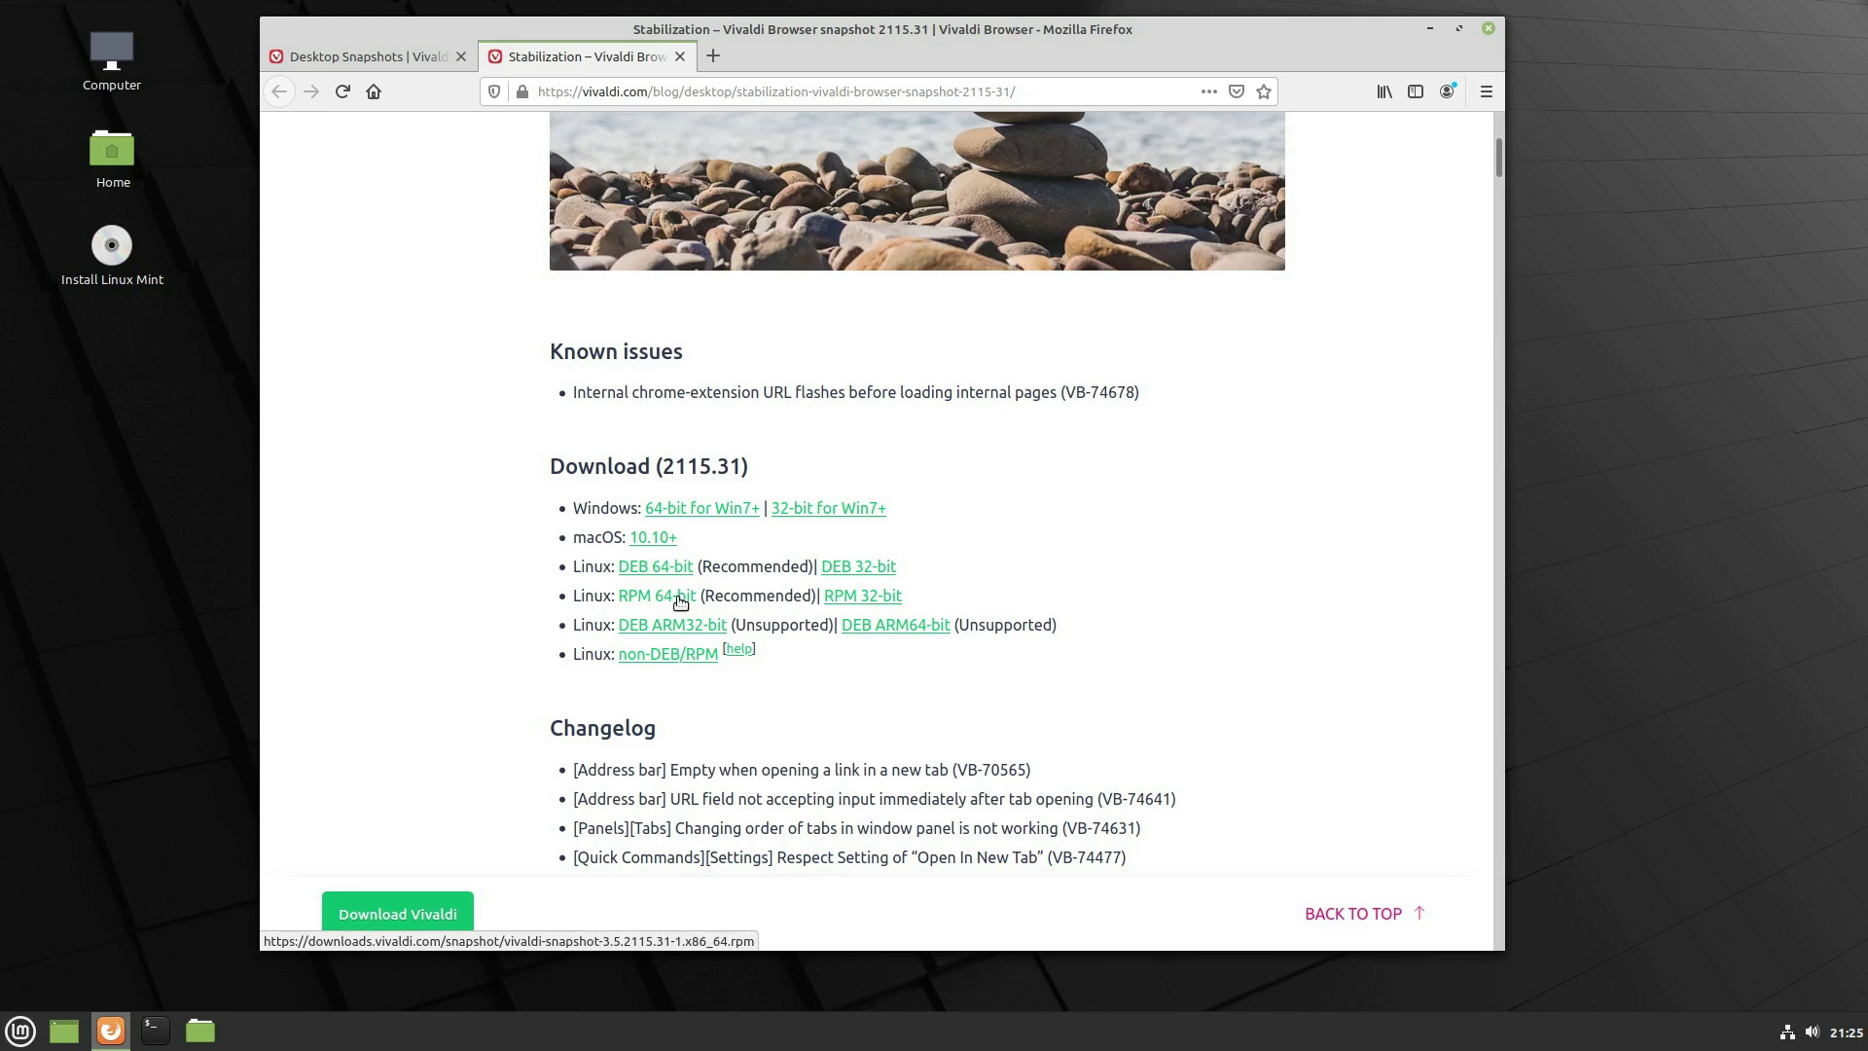
pyautogui.click(678, 597)
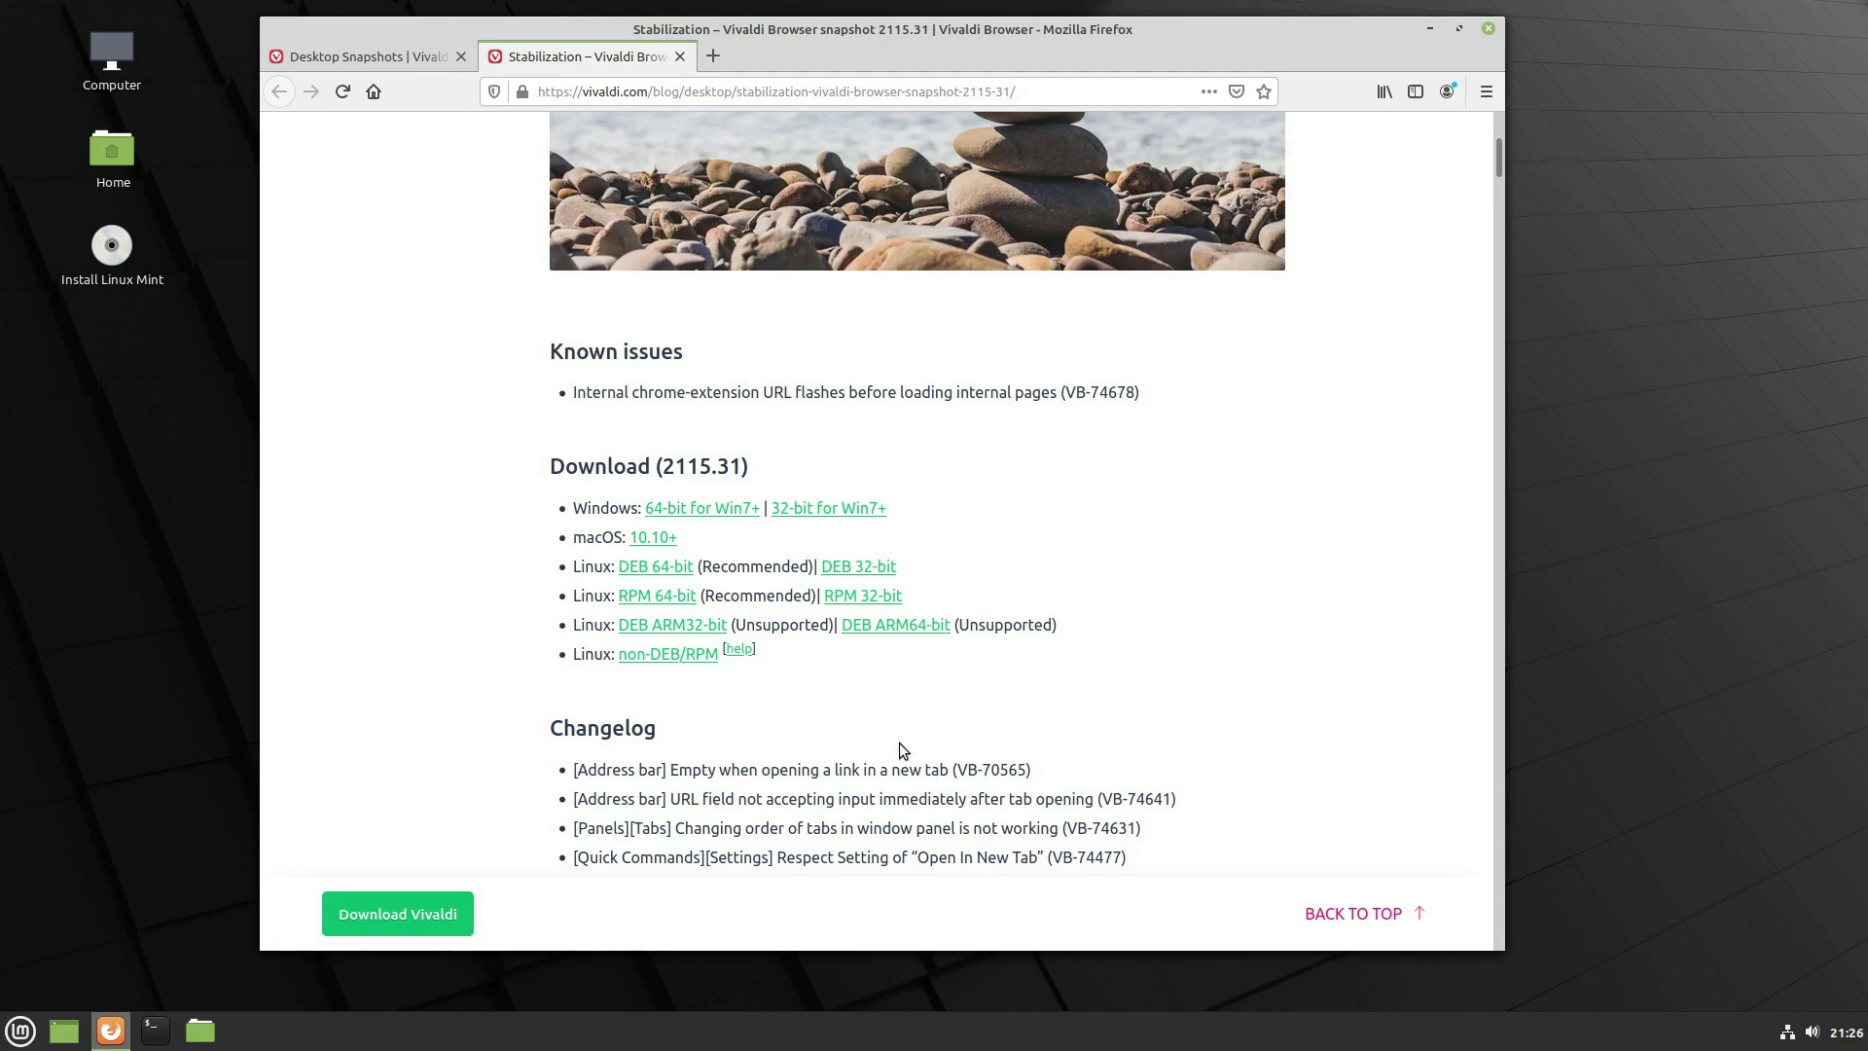
# Step: Read through the changelog's Mail, Calendar and RSS notes
pyautogui.scroll(-3, 1012, 662)
pyautogui.moveTo(695, 649); pyautogui.dragTo(951, 650)
pyautogui.scroll(-3, 1083, 710)
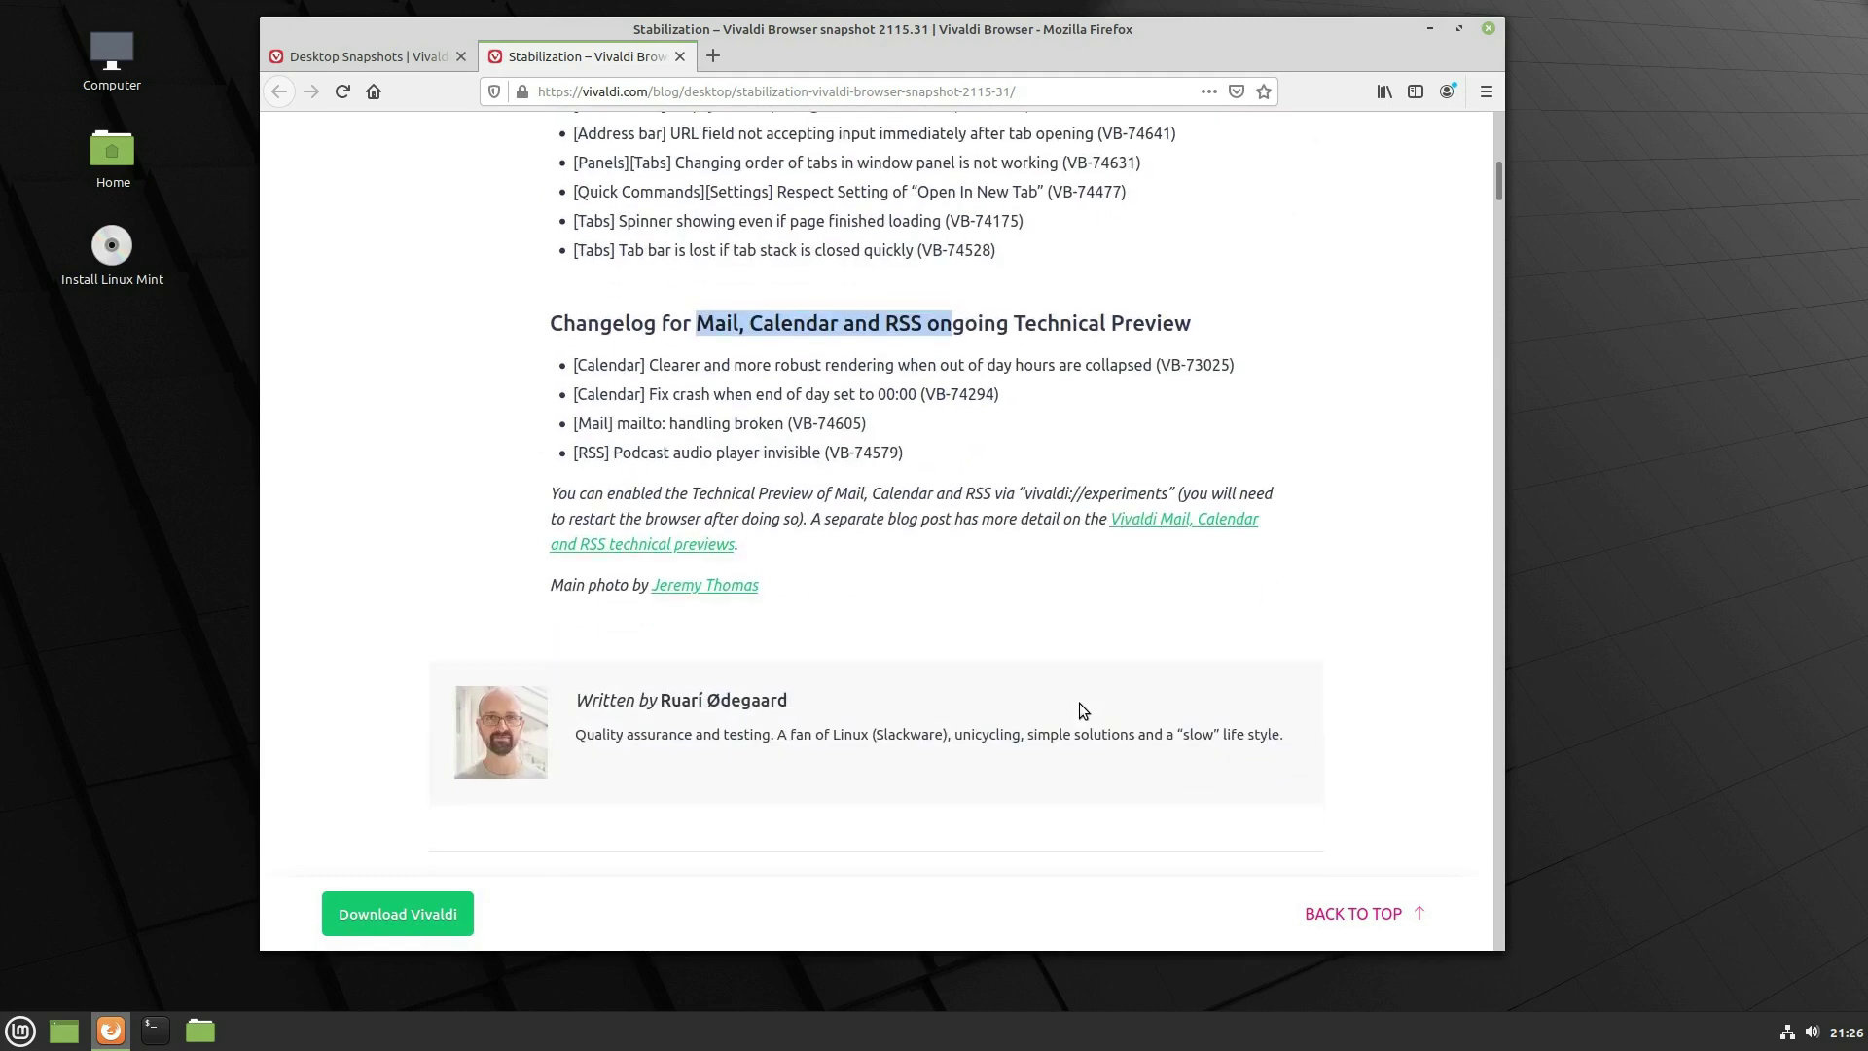
pyautogui.scroll(1, 972, 681)
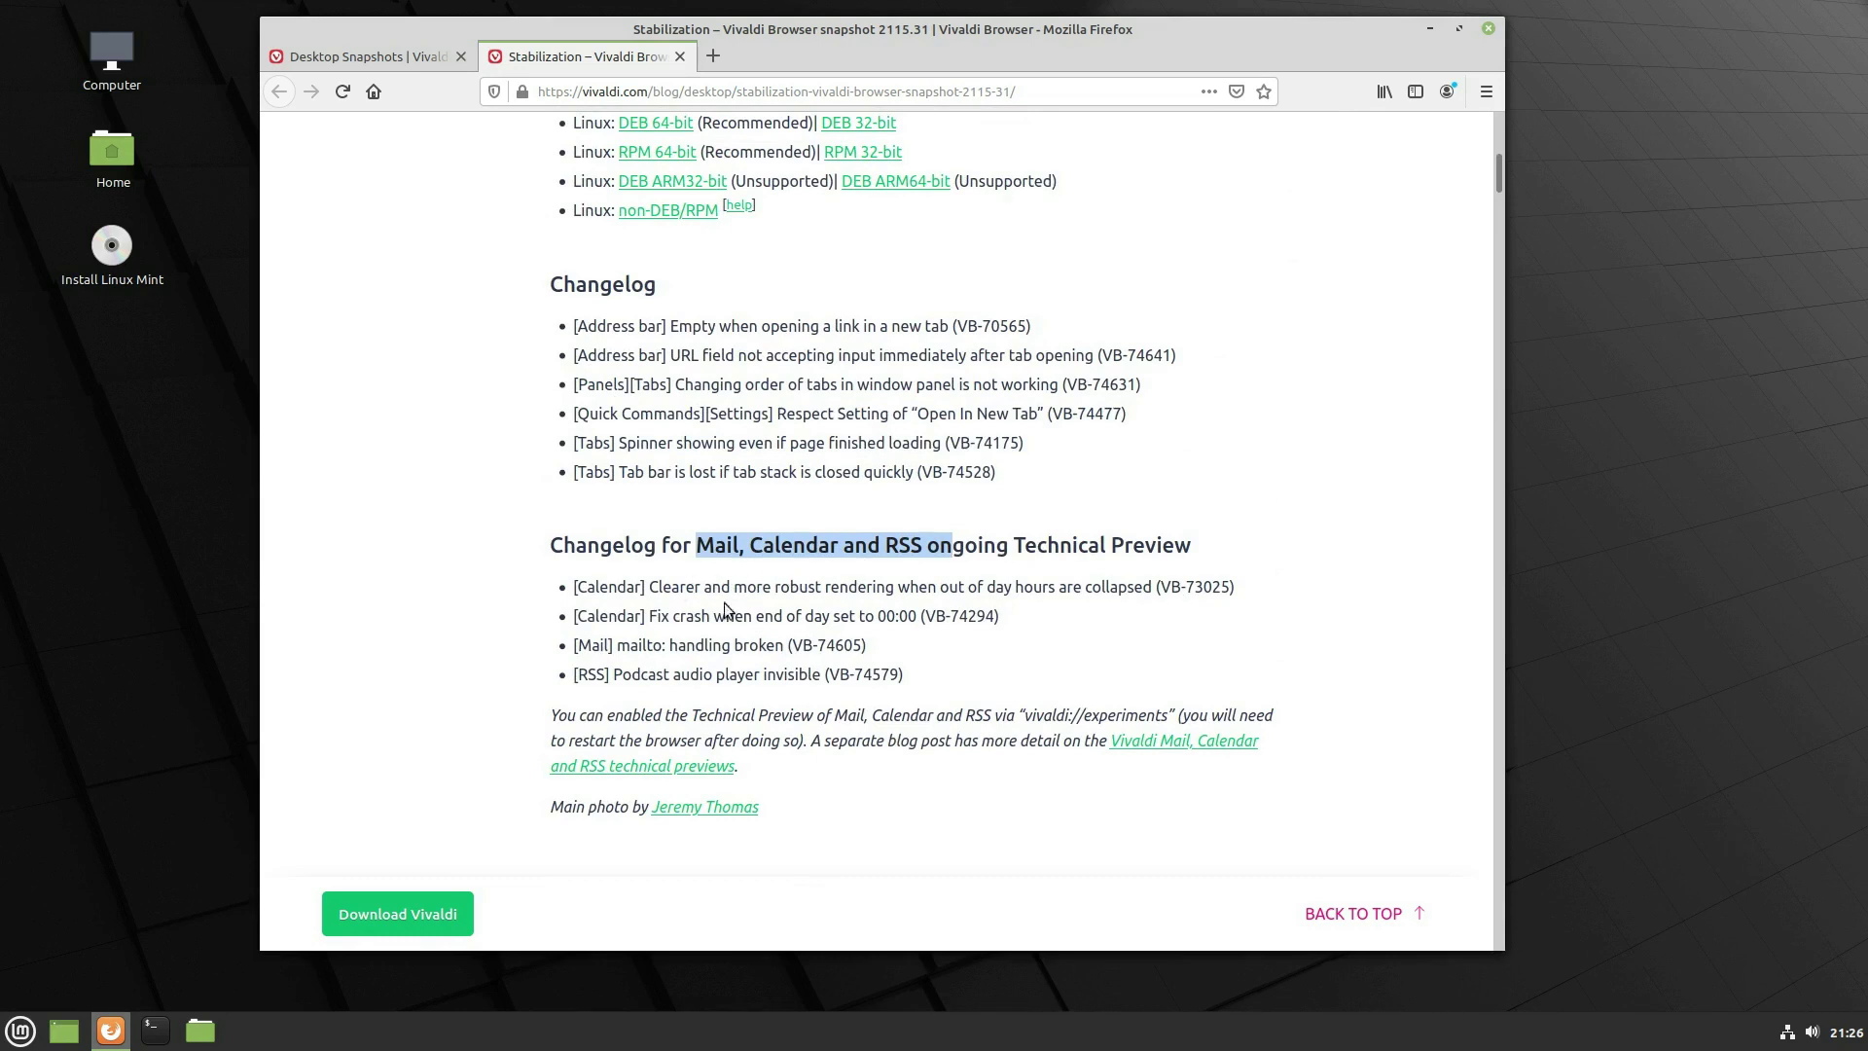
pyautogui.scroll(-3, 993, 681)
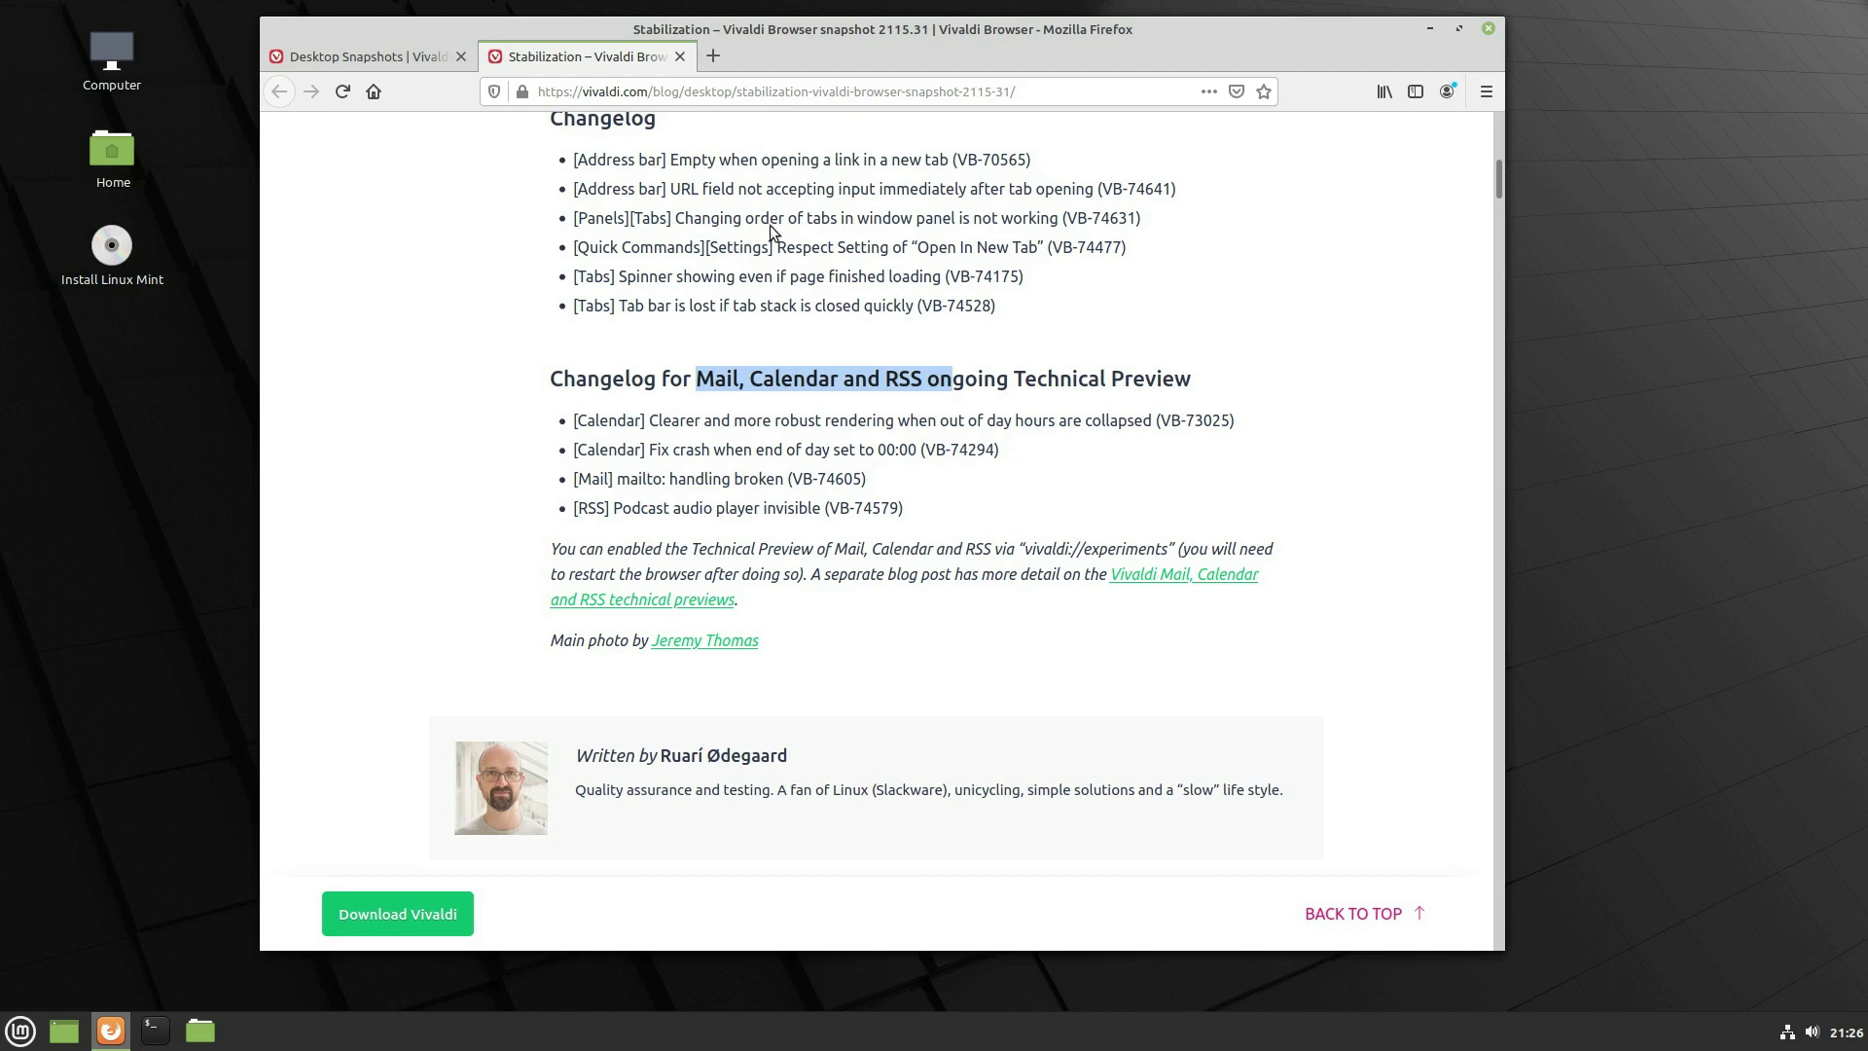
pyautogui.scroll(10, 997, 533)
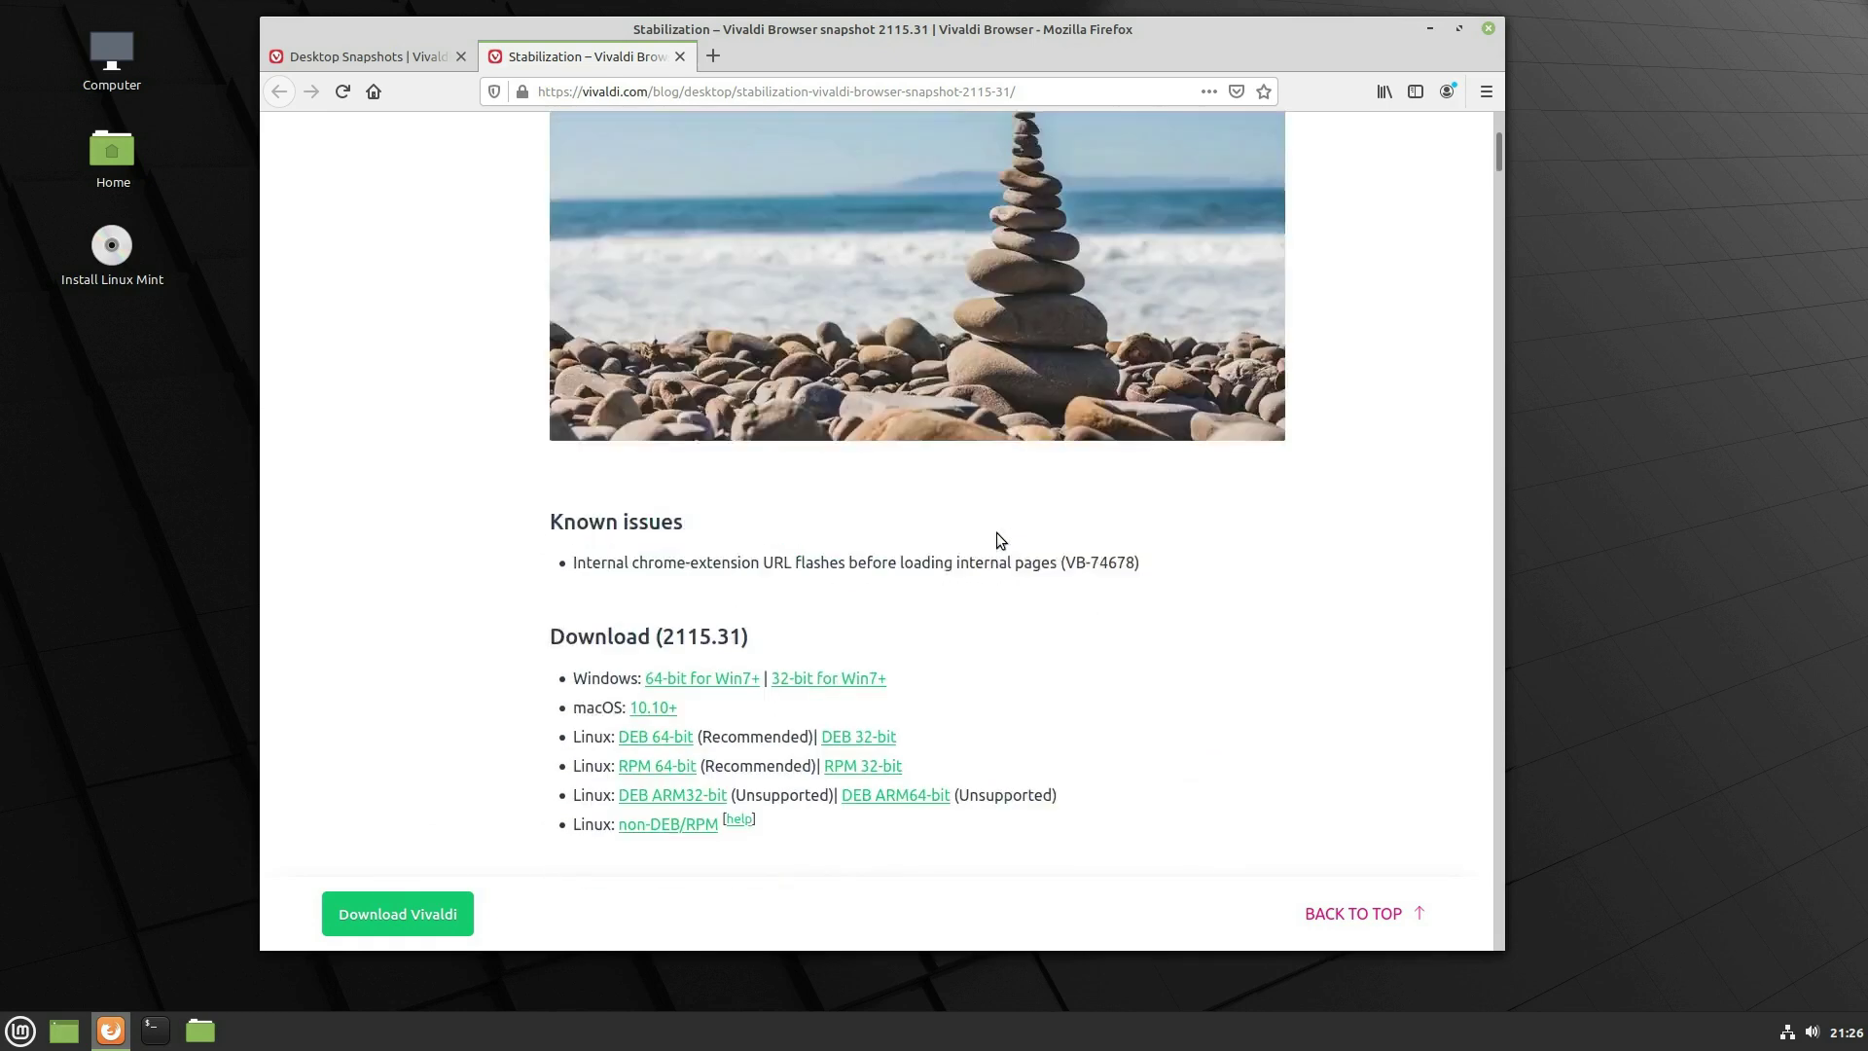
pyautogui.scroll(-3, 817, 598)
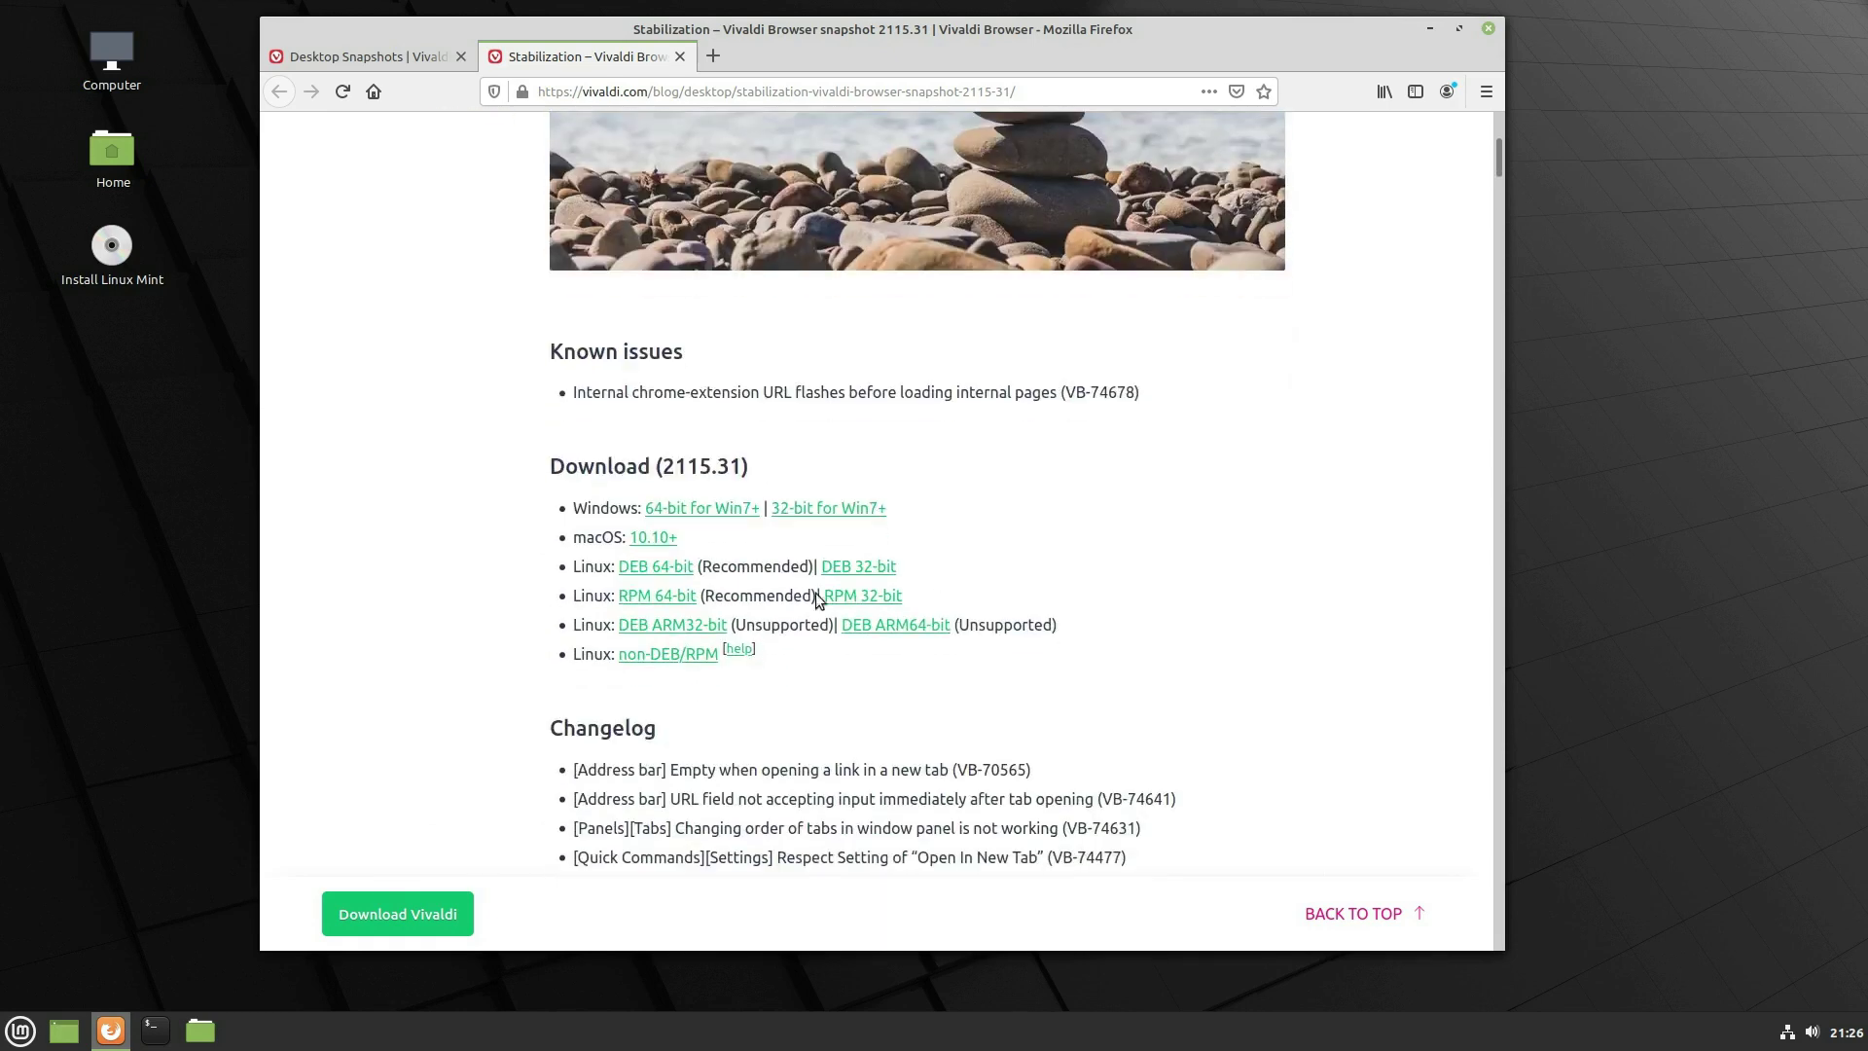
pyautogui.click(12, 1030)
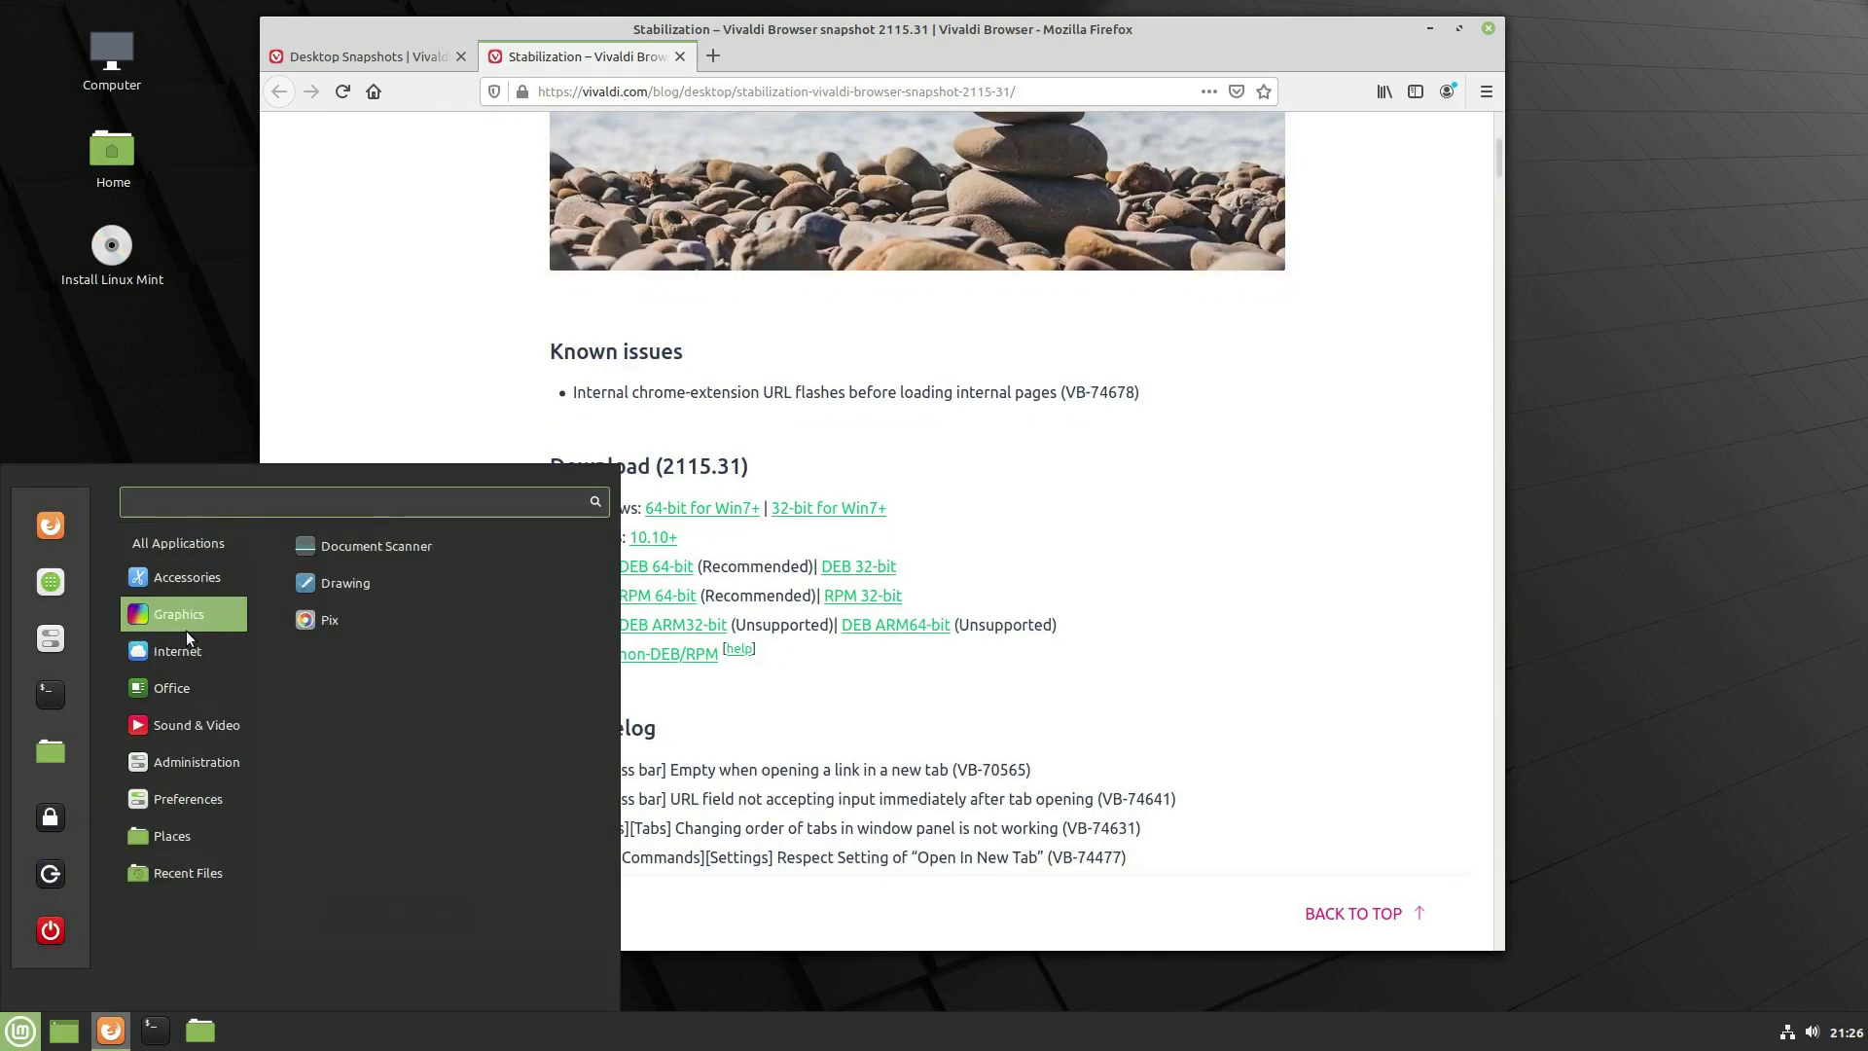
# Step: Launch the Vivaldi snapshot, load vivaldi://experiments with Calendar, Mail & Feeds enabled, and cancel quitting
pyautogui.moveTo(220, 654)
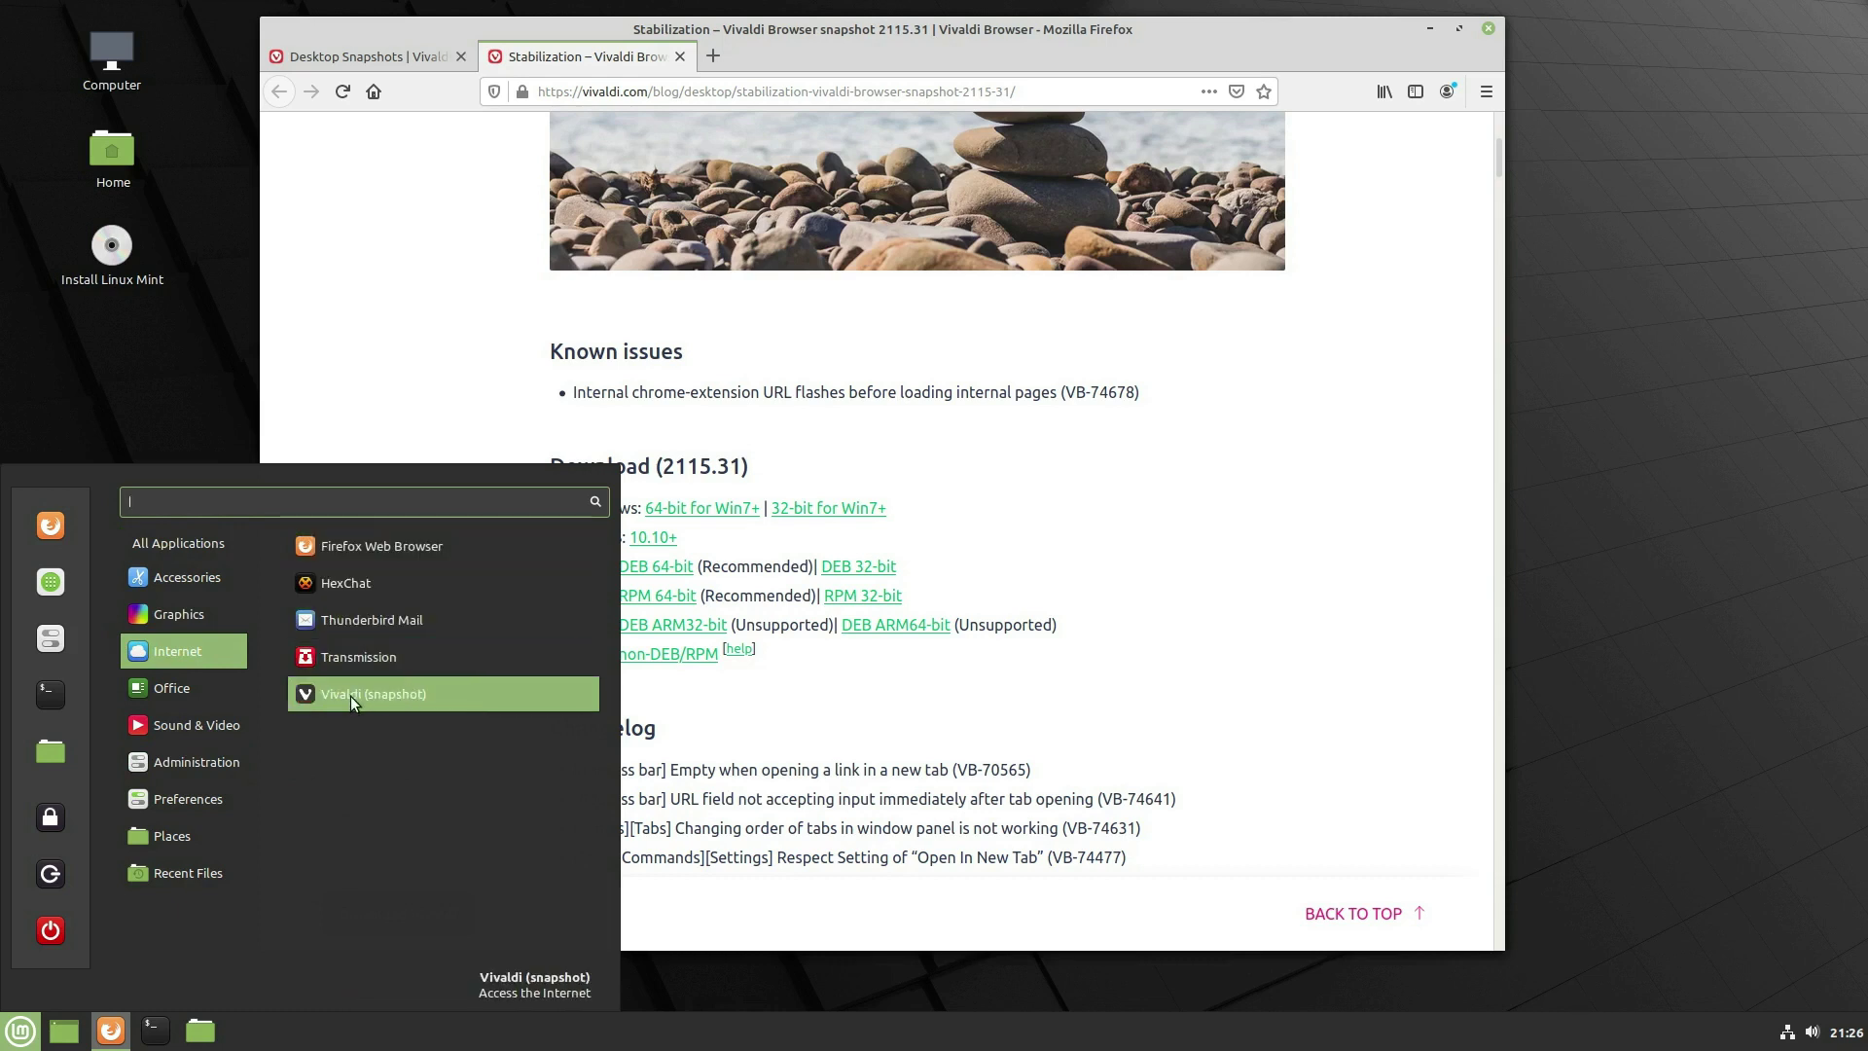
pyautogui.click(378, 699)
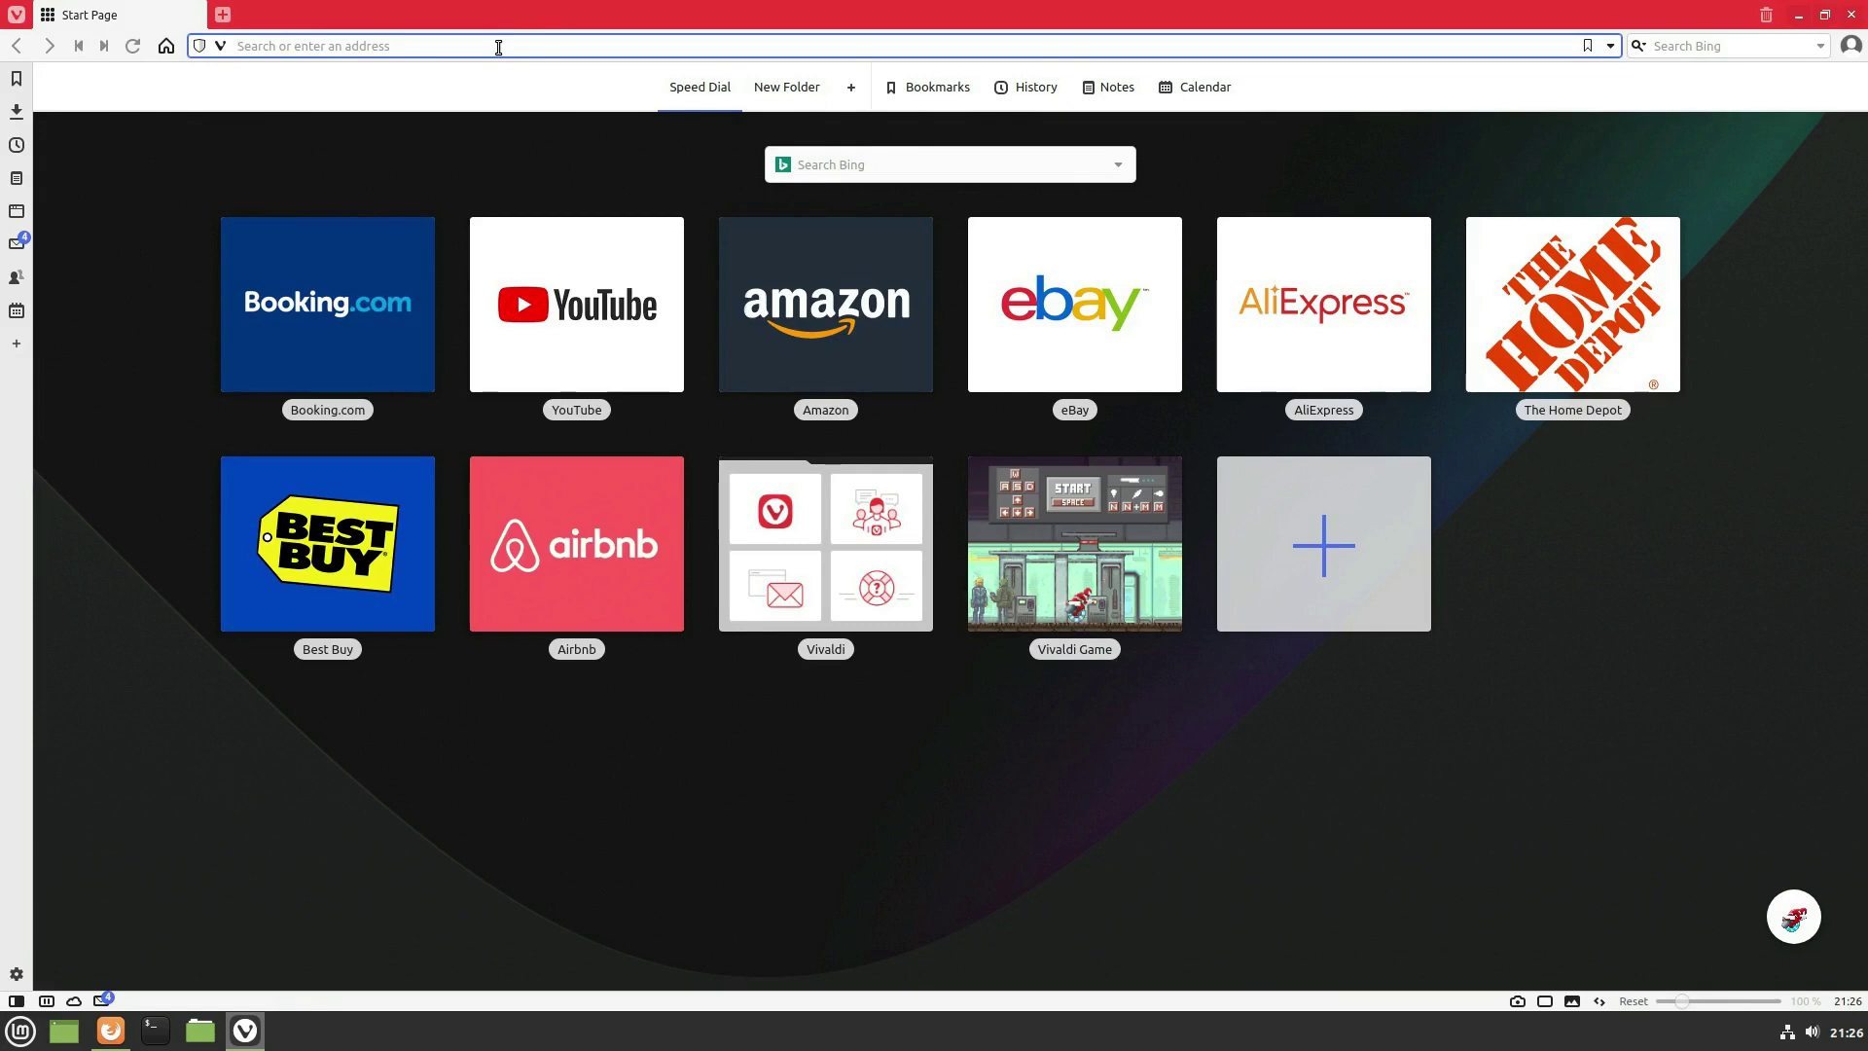
pyautogui.write('vivaldi://game/')
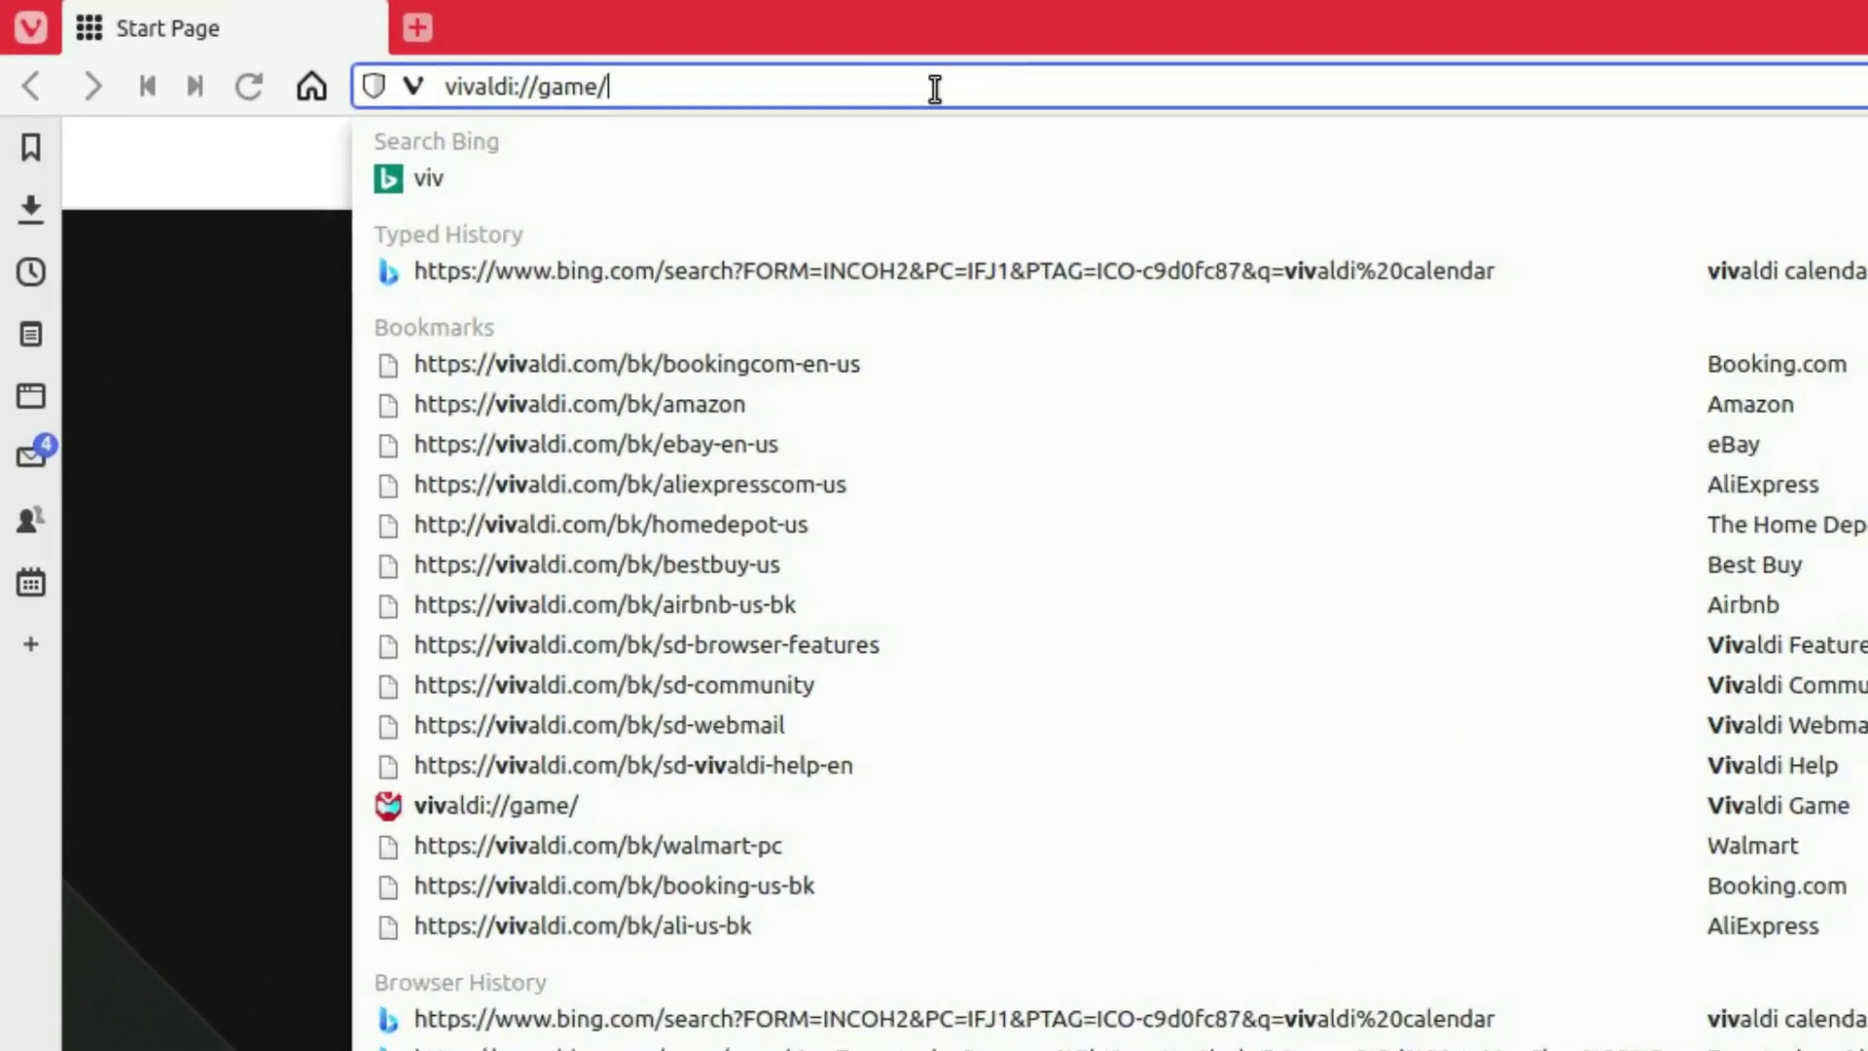
pyautogui.press('BackSpace')
pyautogui.press('BackSpace')
pyautogui.press('BackSpace')
pyautogui.press('BackSpace')
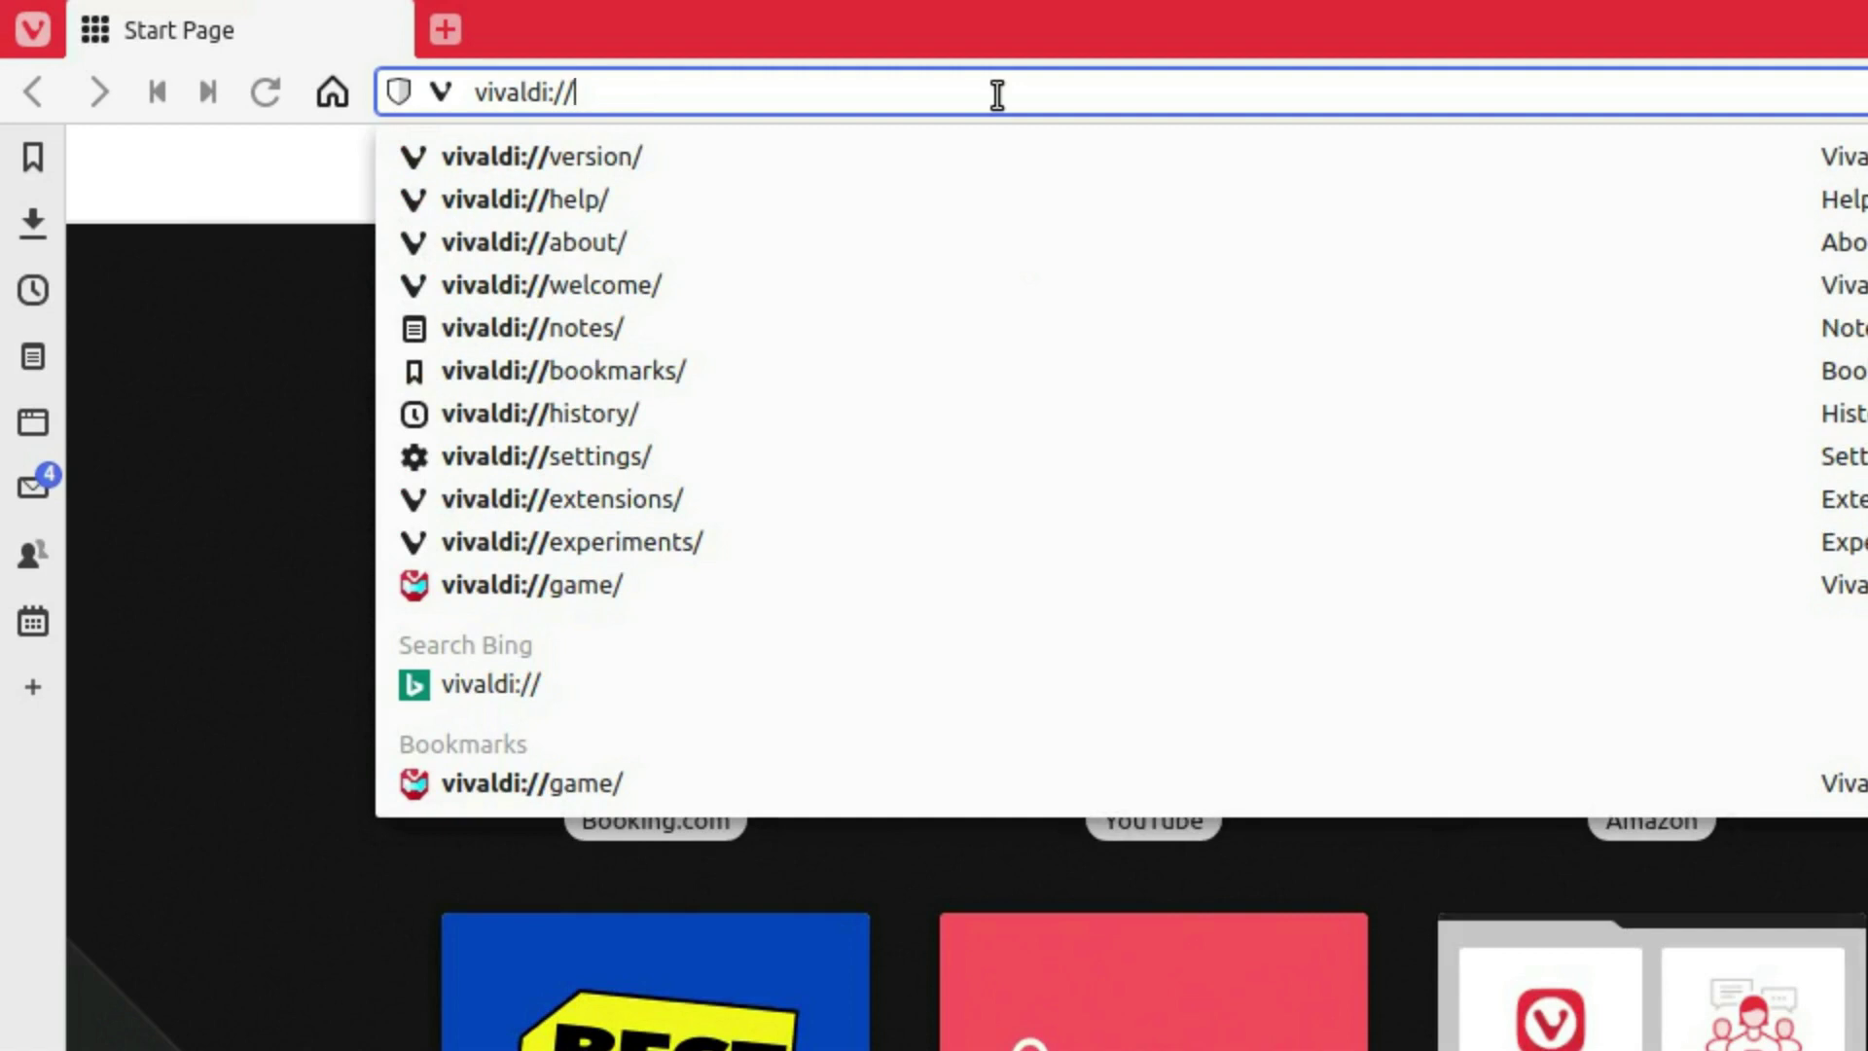
pyautogui.write('ex')
pyautogui.press('Down')
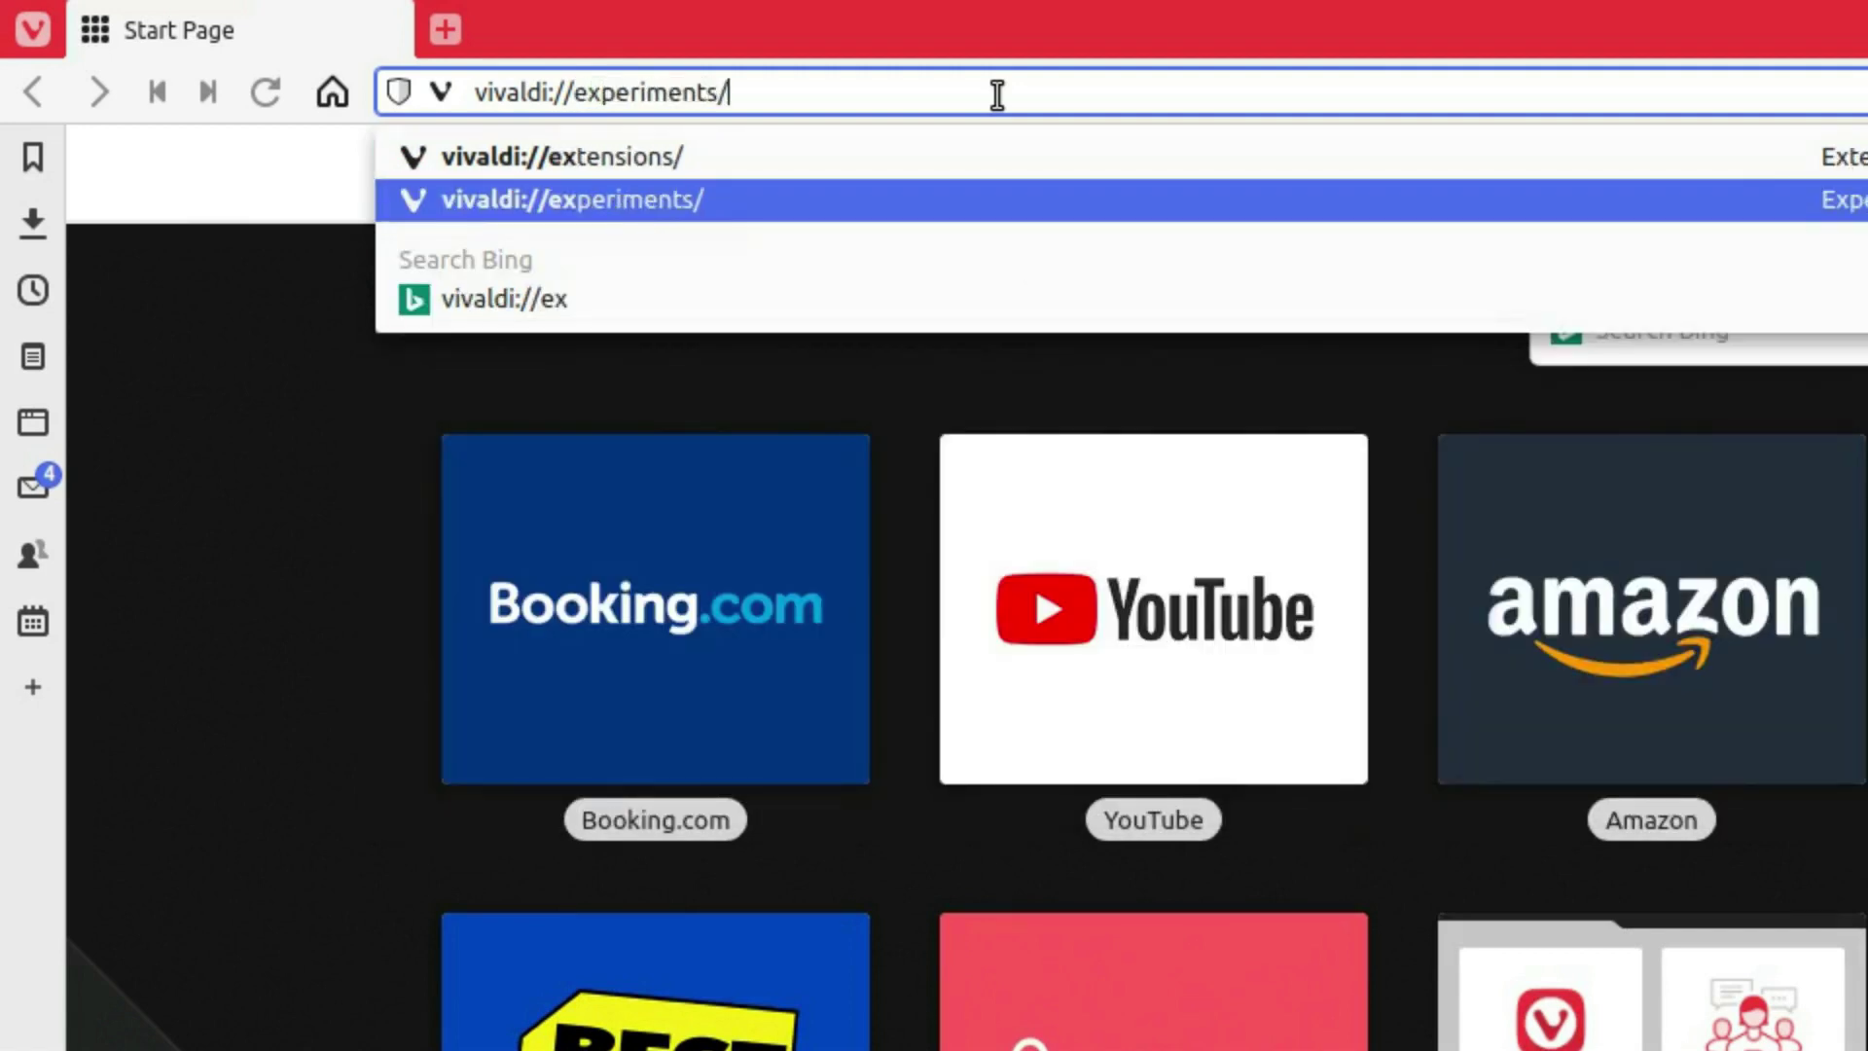
pyautogui.press('Return')
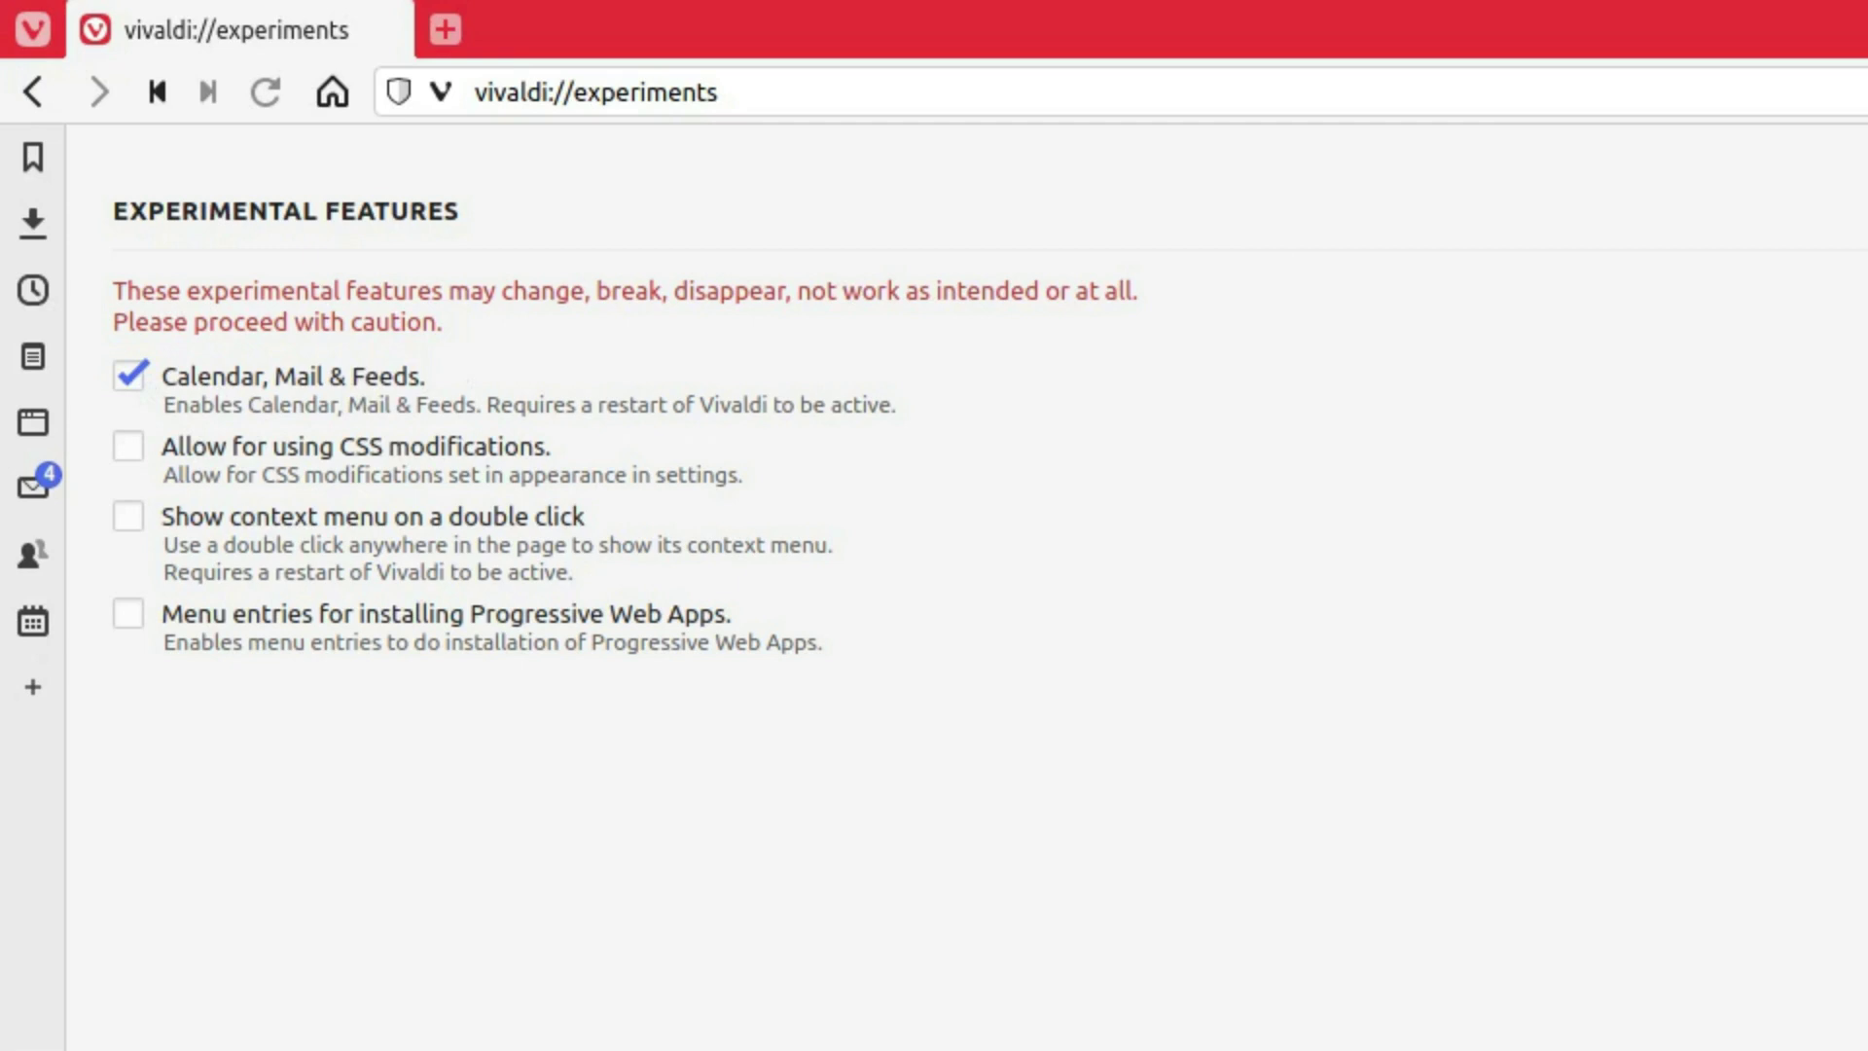
pyautogui.click(1852, 14)
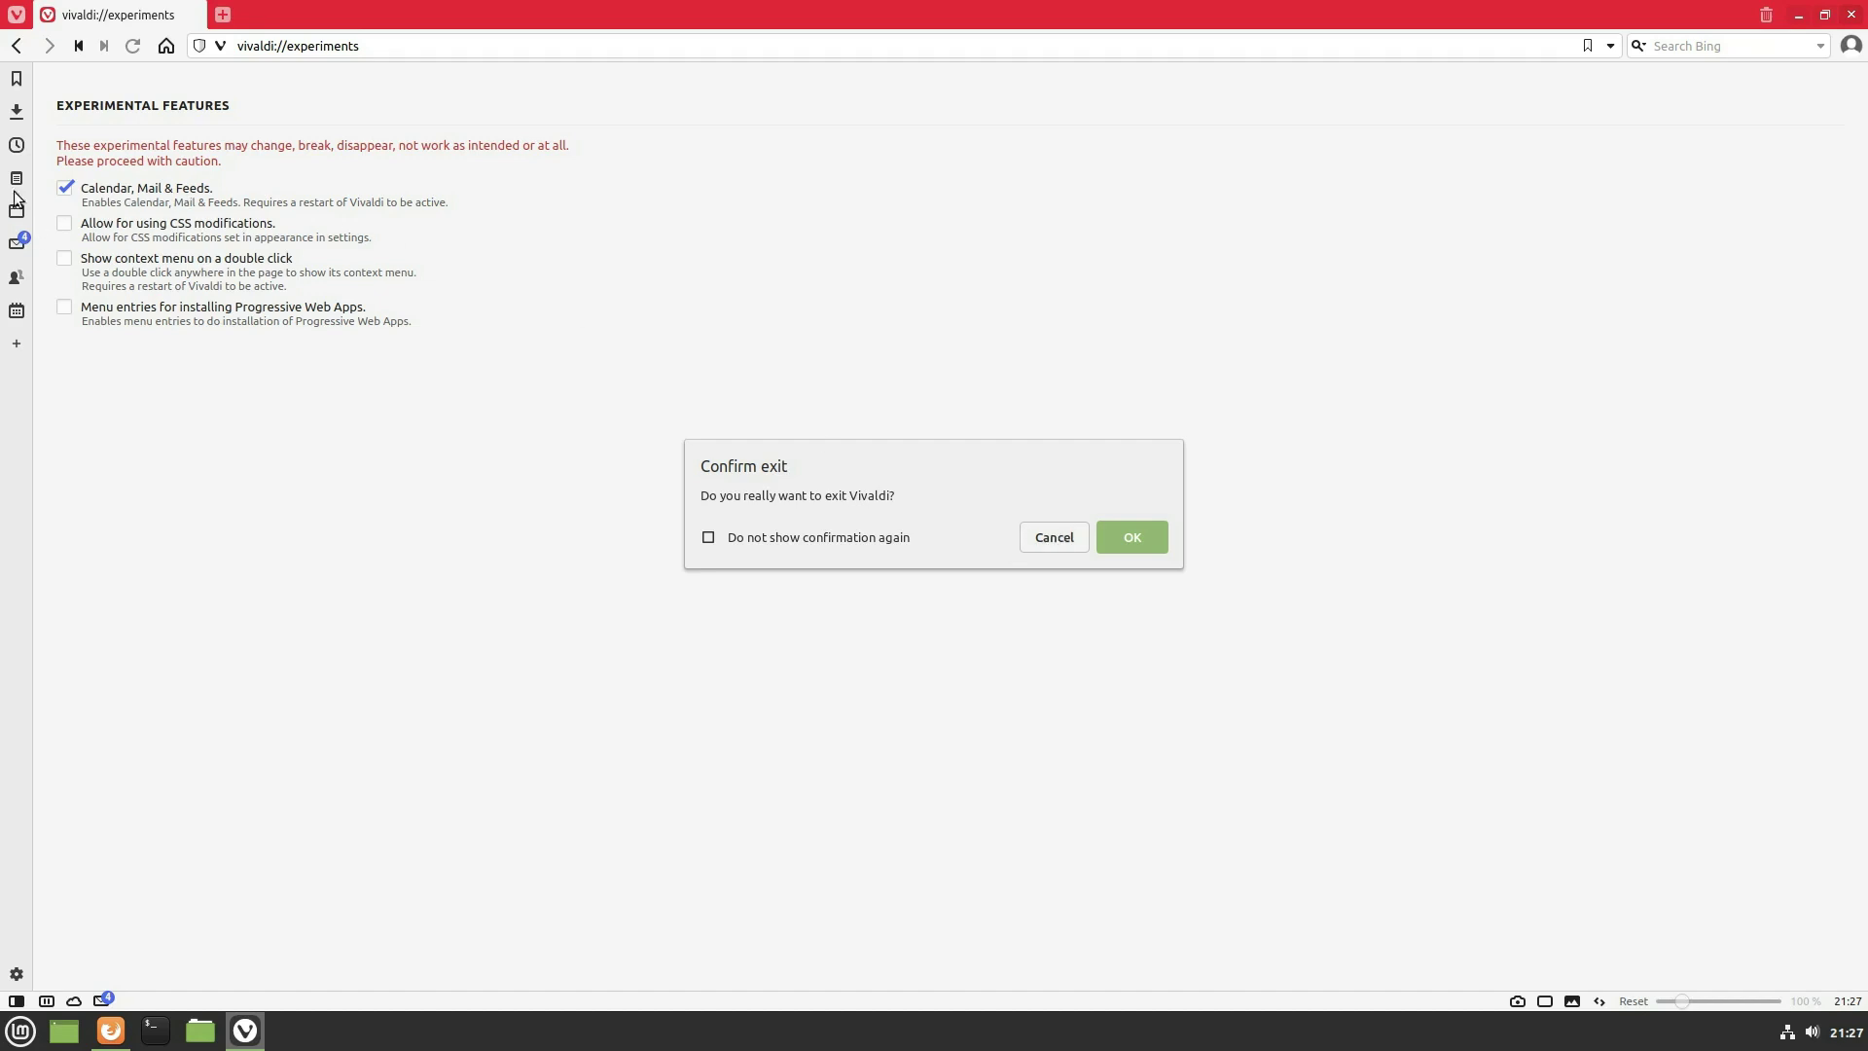
pyautogui.click(1067, 537)
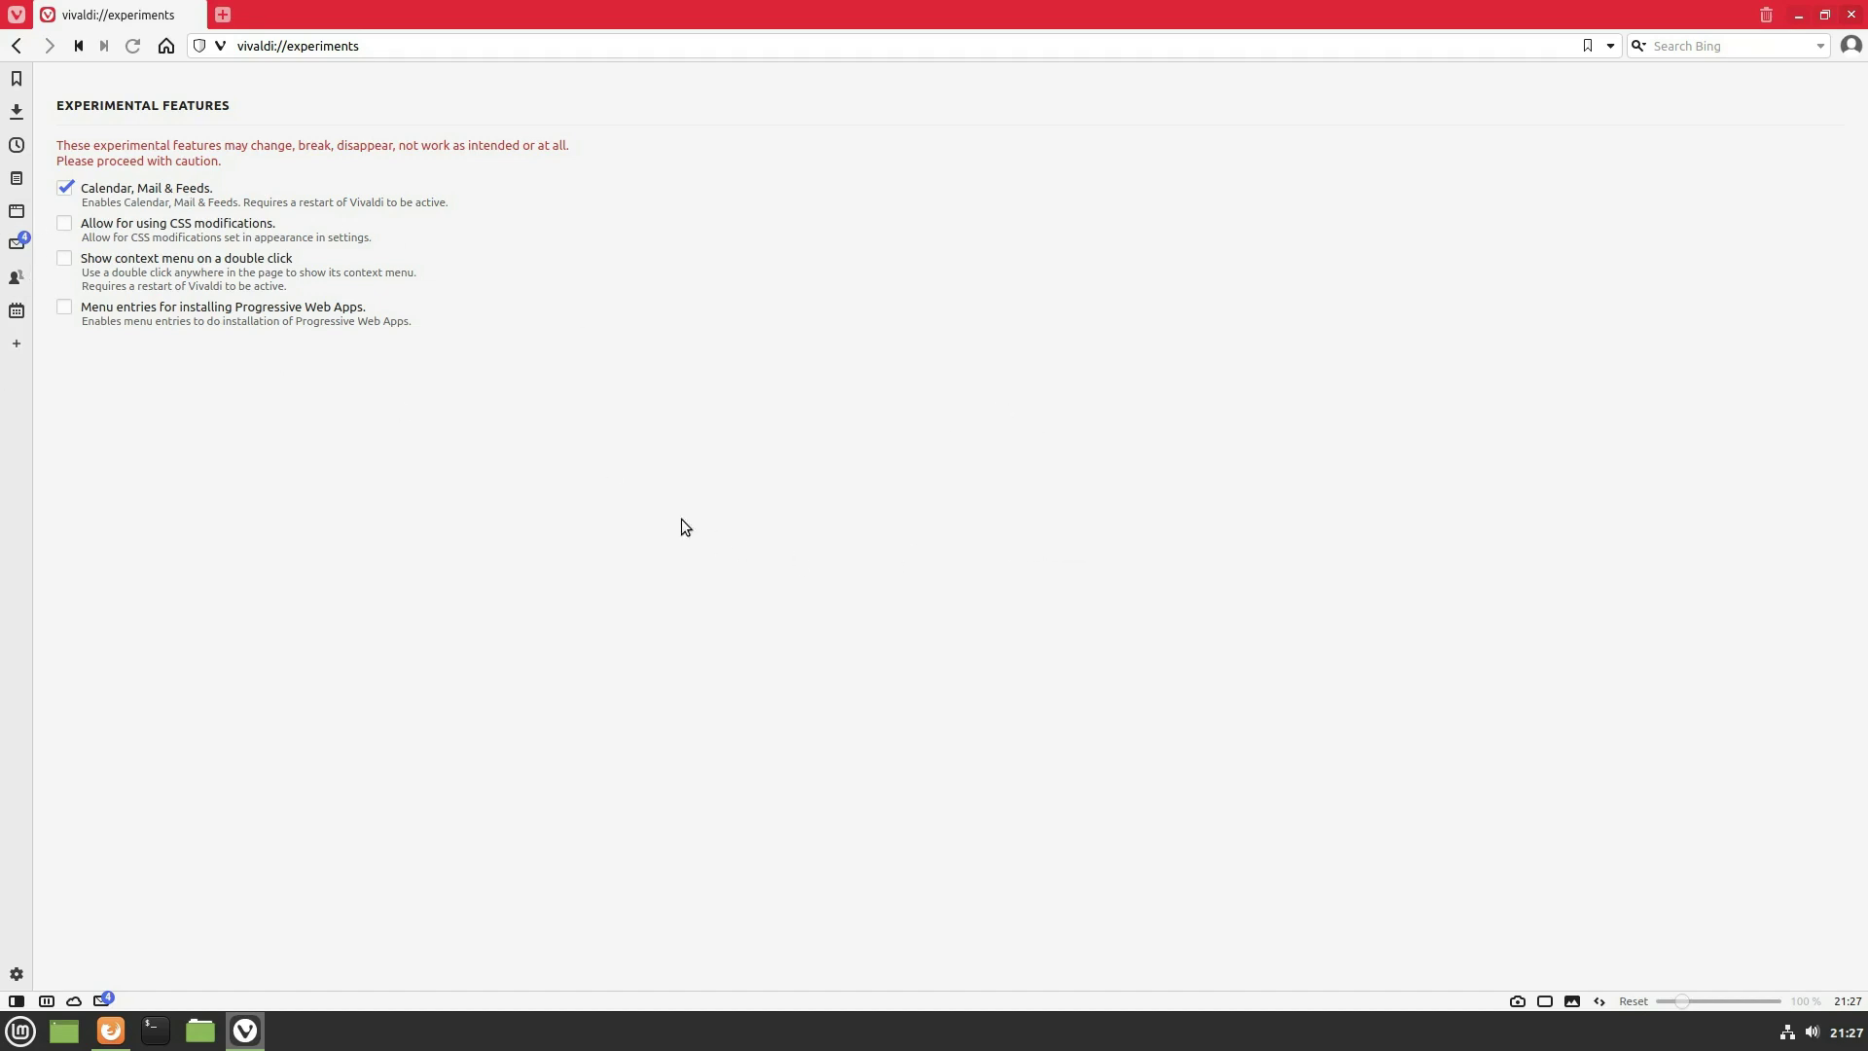
# Step: In Calendar settings, delete the duplicate NextCloud account along with its events
pyautogui.click(17, 974)
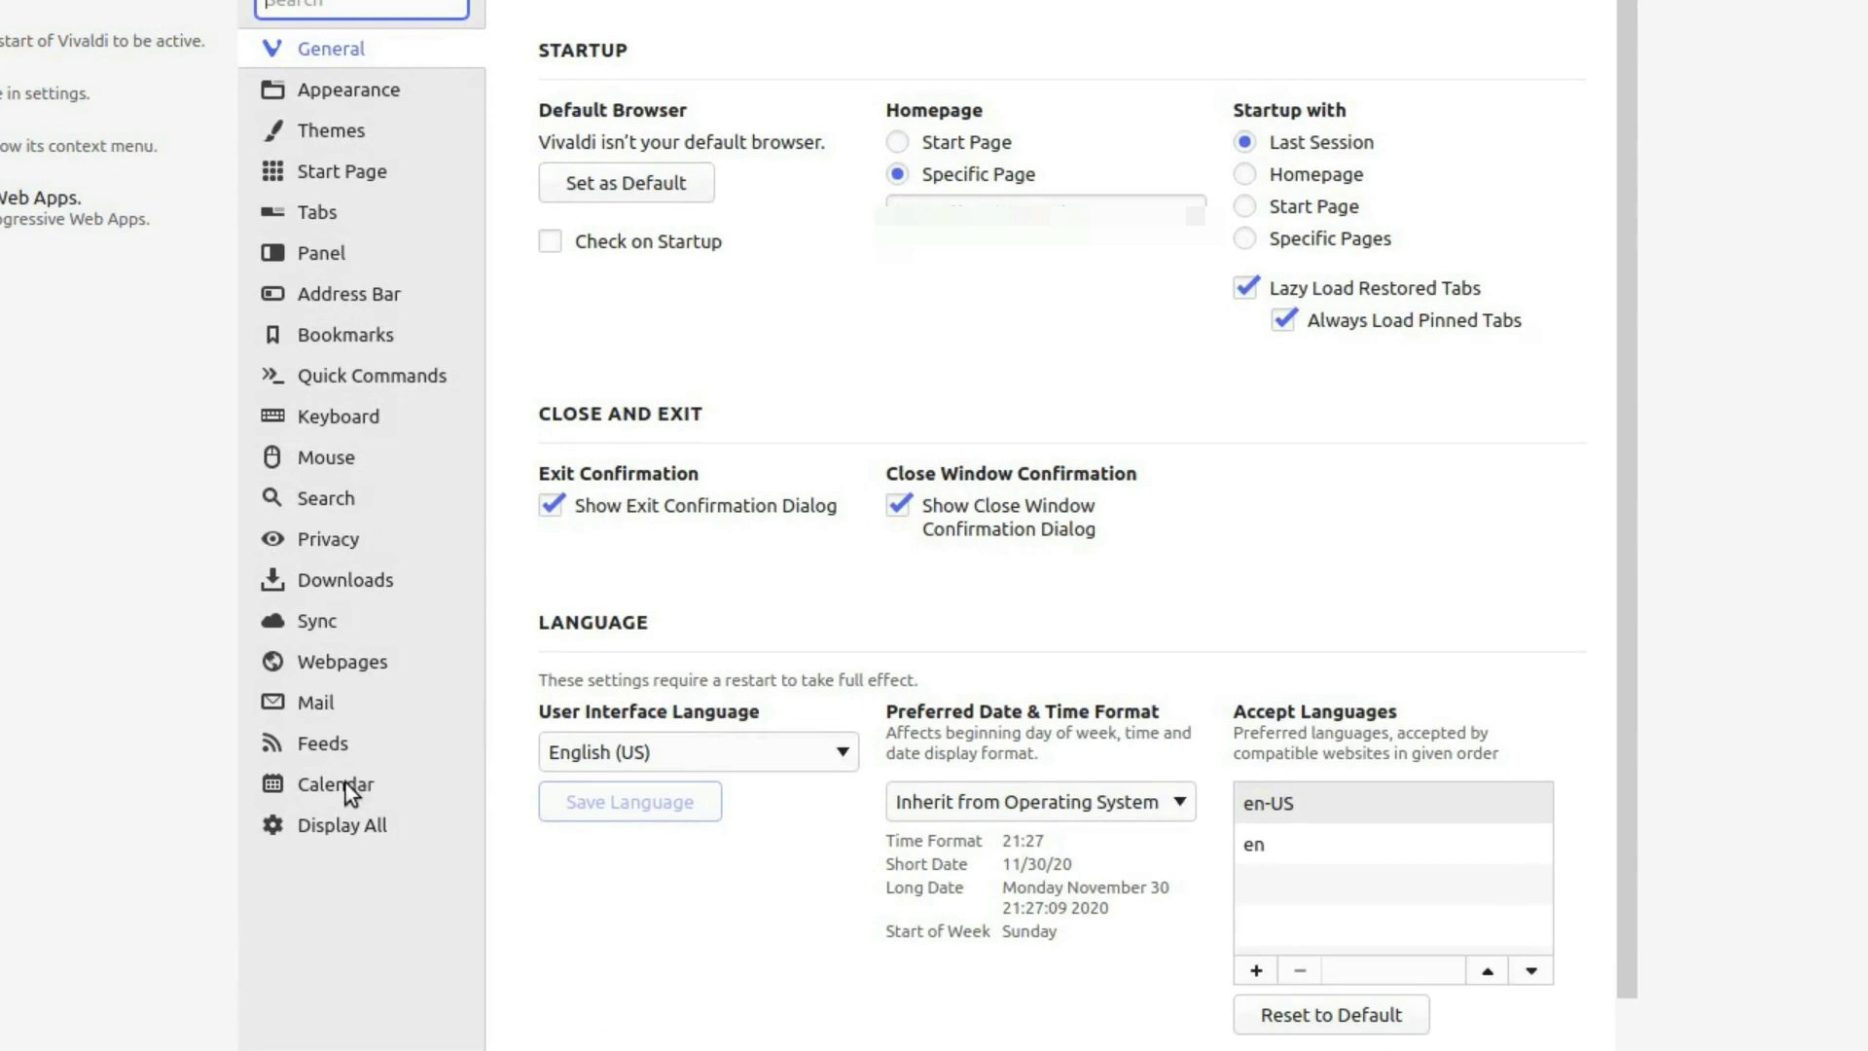
pyautogui.click(542, 697)
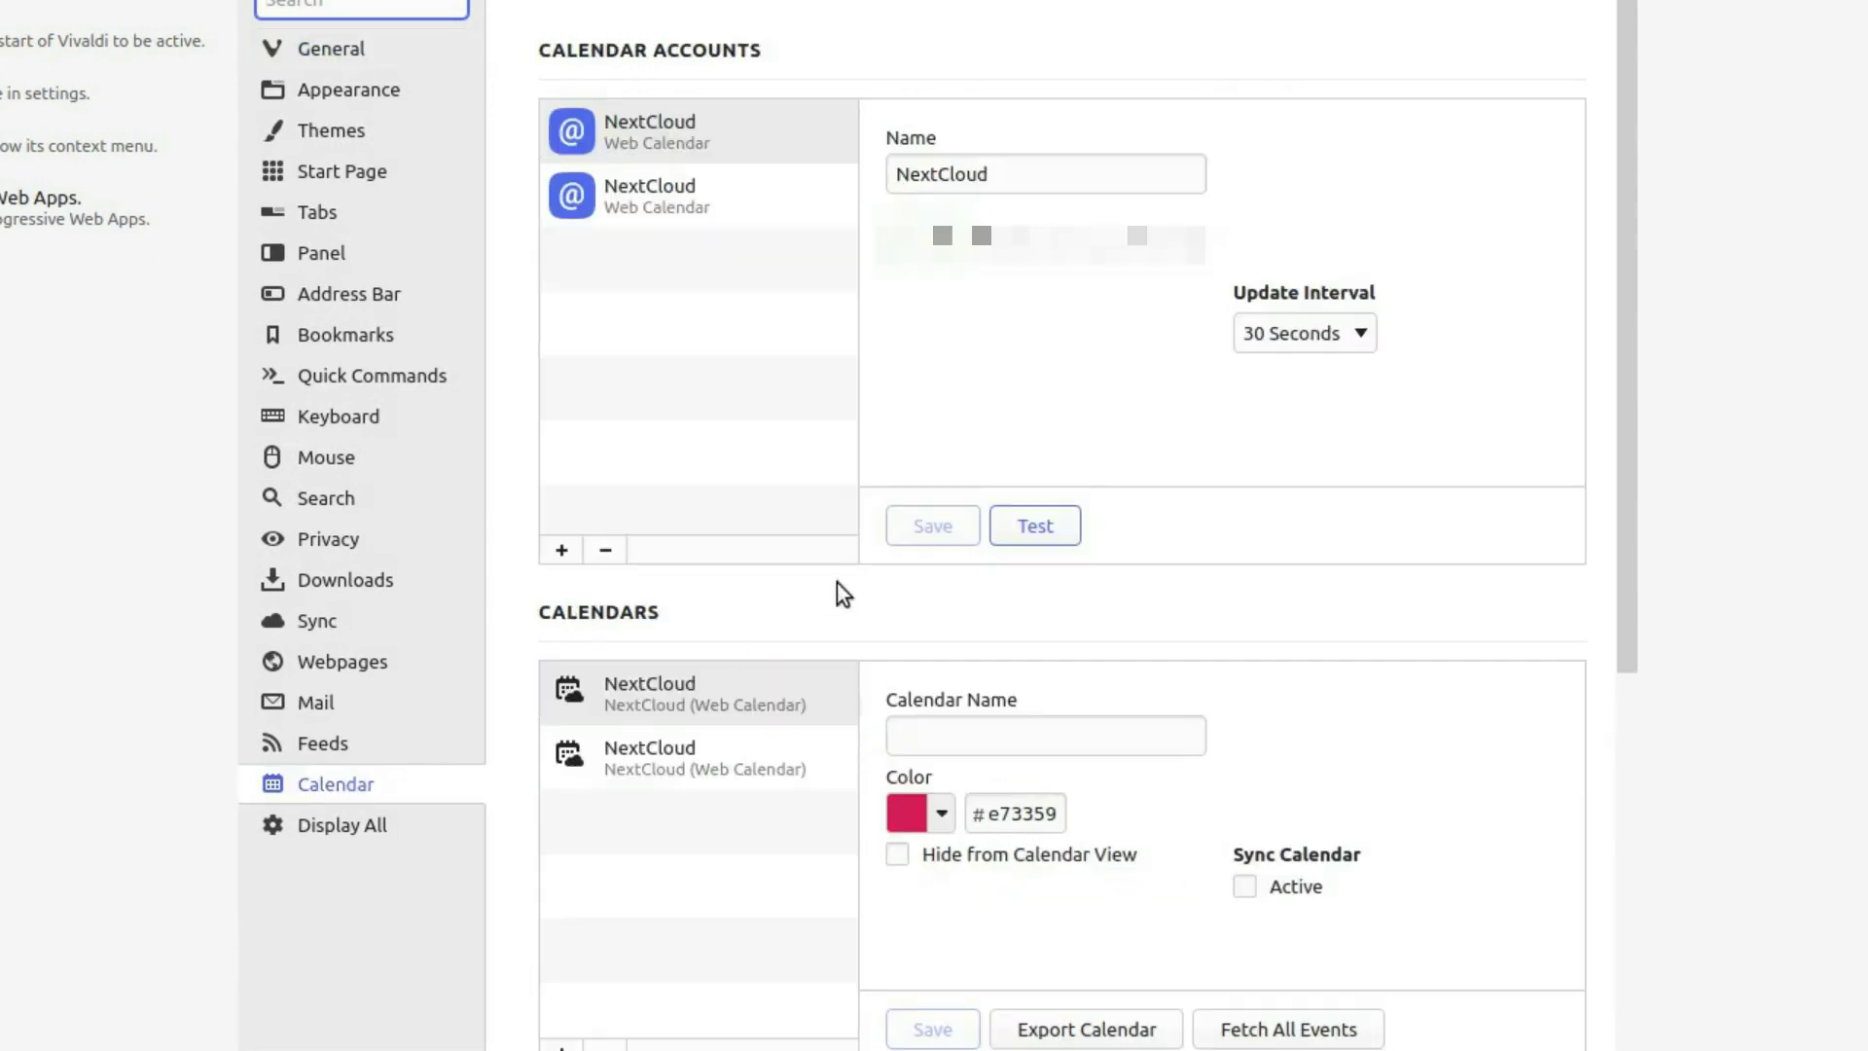
pyautogui.click(541, 113)
pyautogui.click(643, 189)
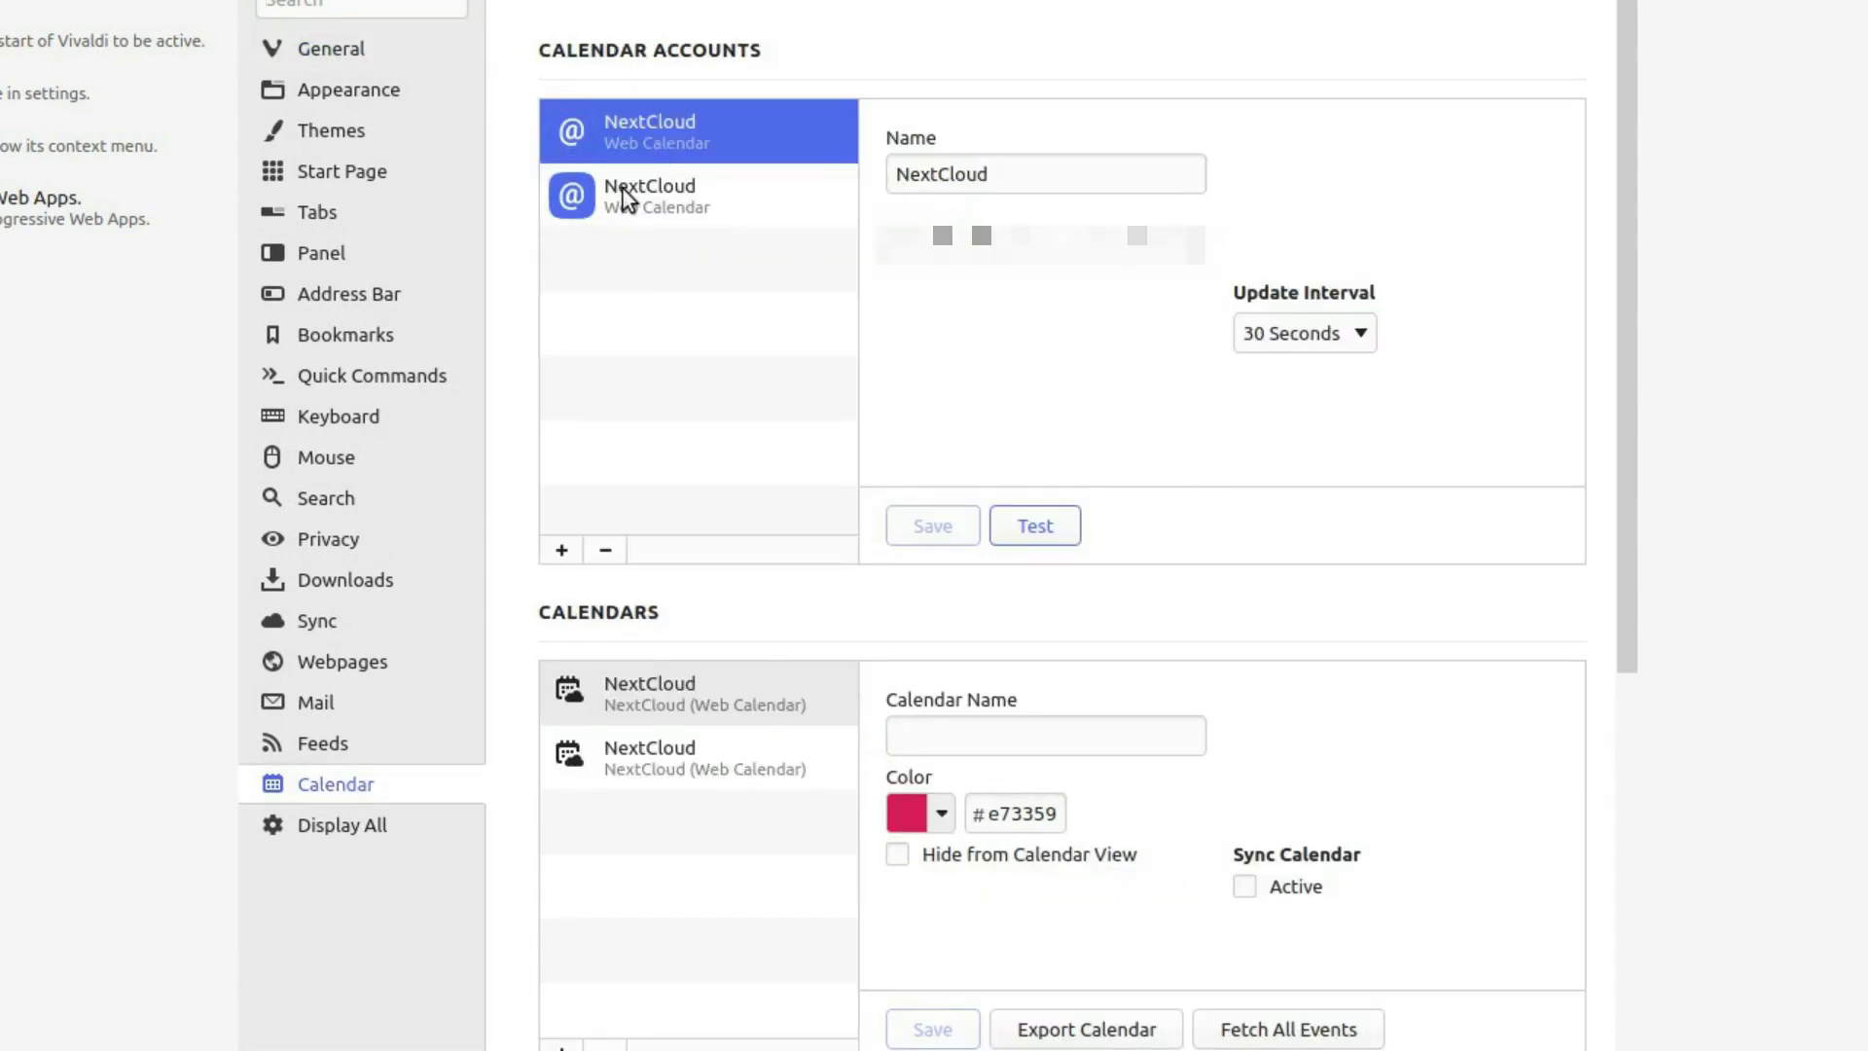
pyautogui.click(623, 189)
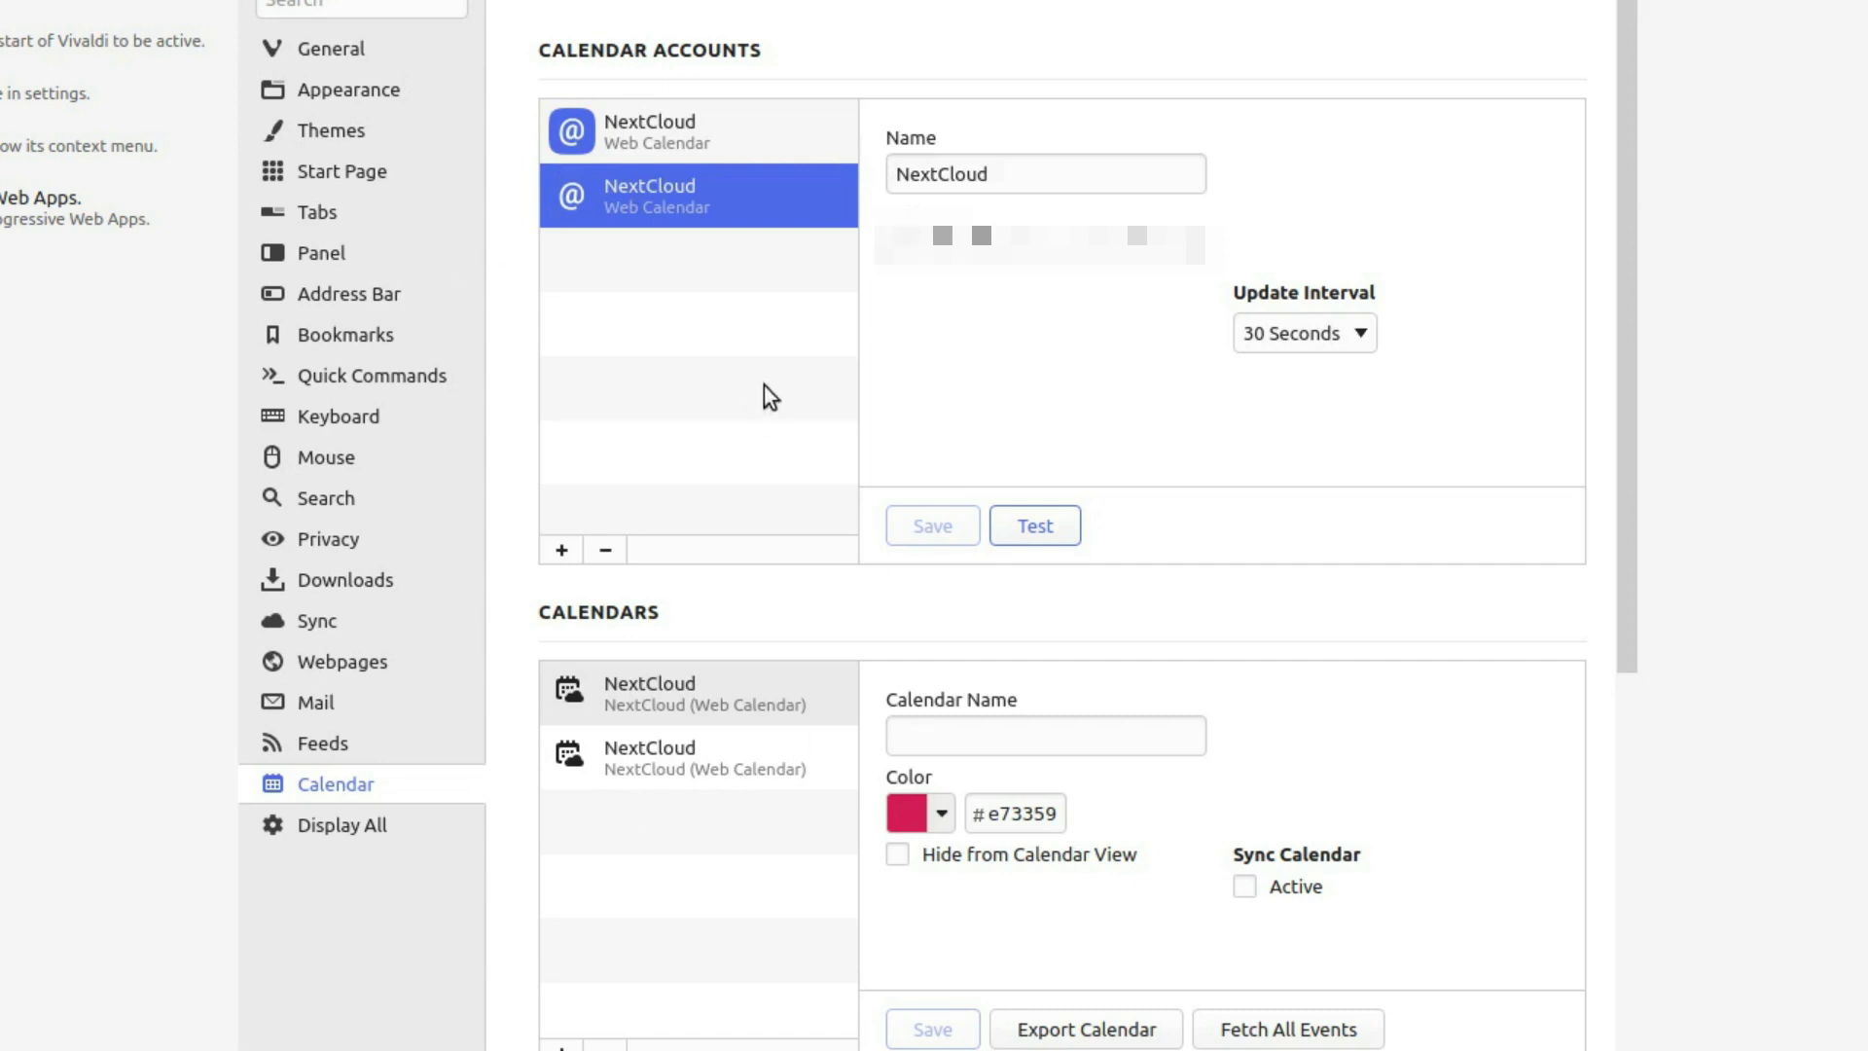
pyautogui.click(676, 135)
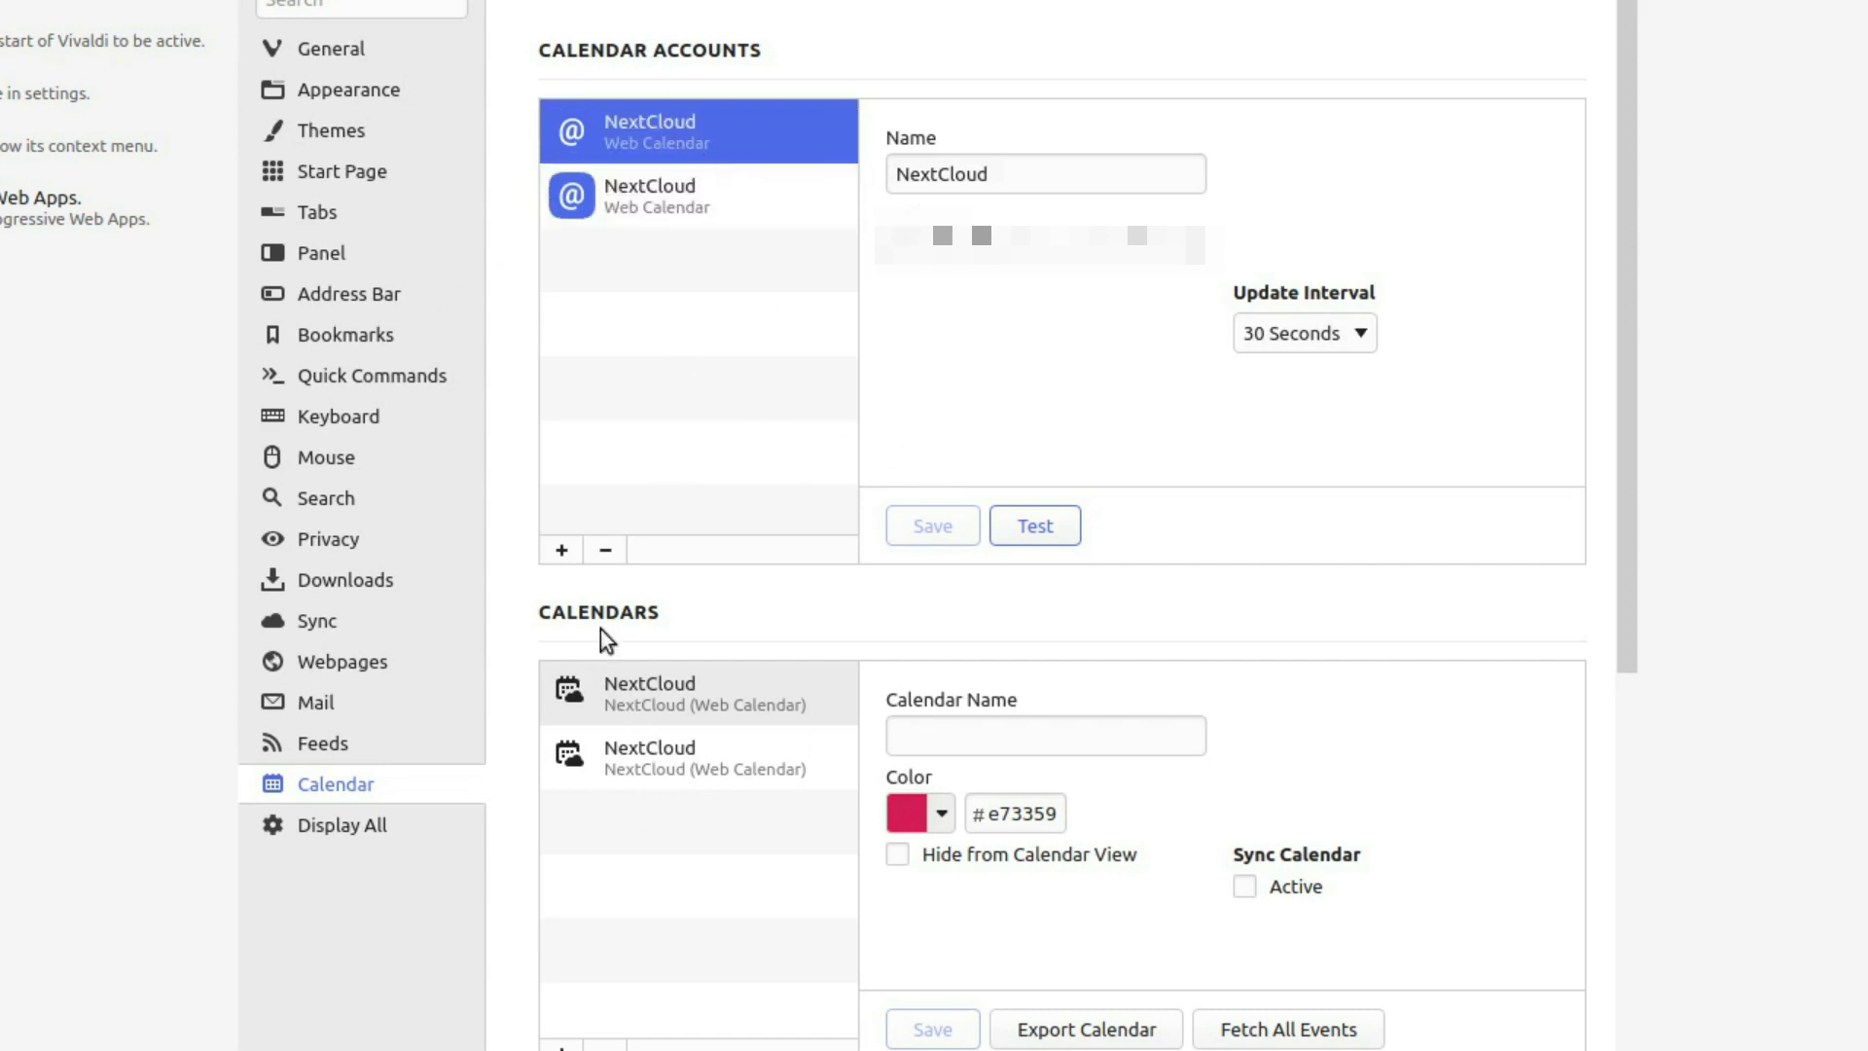
pyautogui.click(620, 557)
pyautogui.click(845, 164)
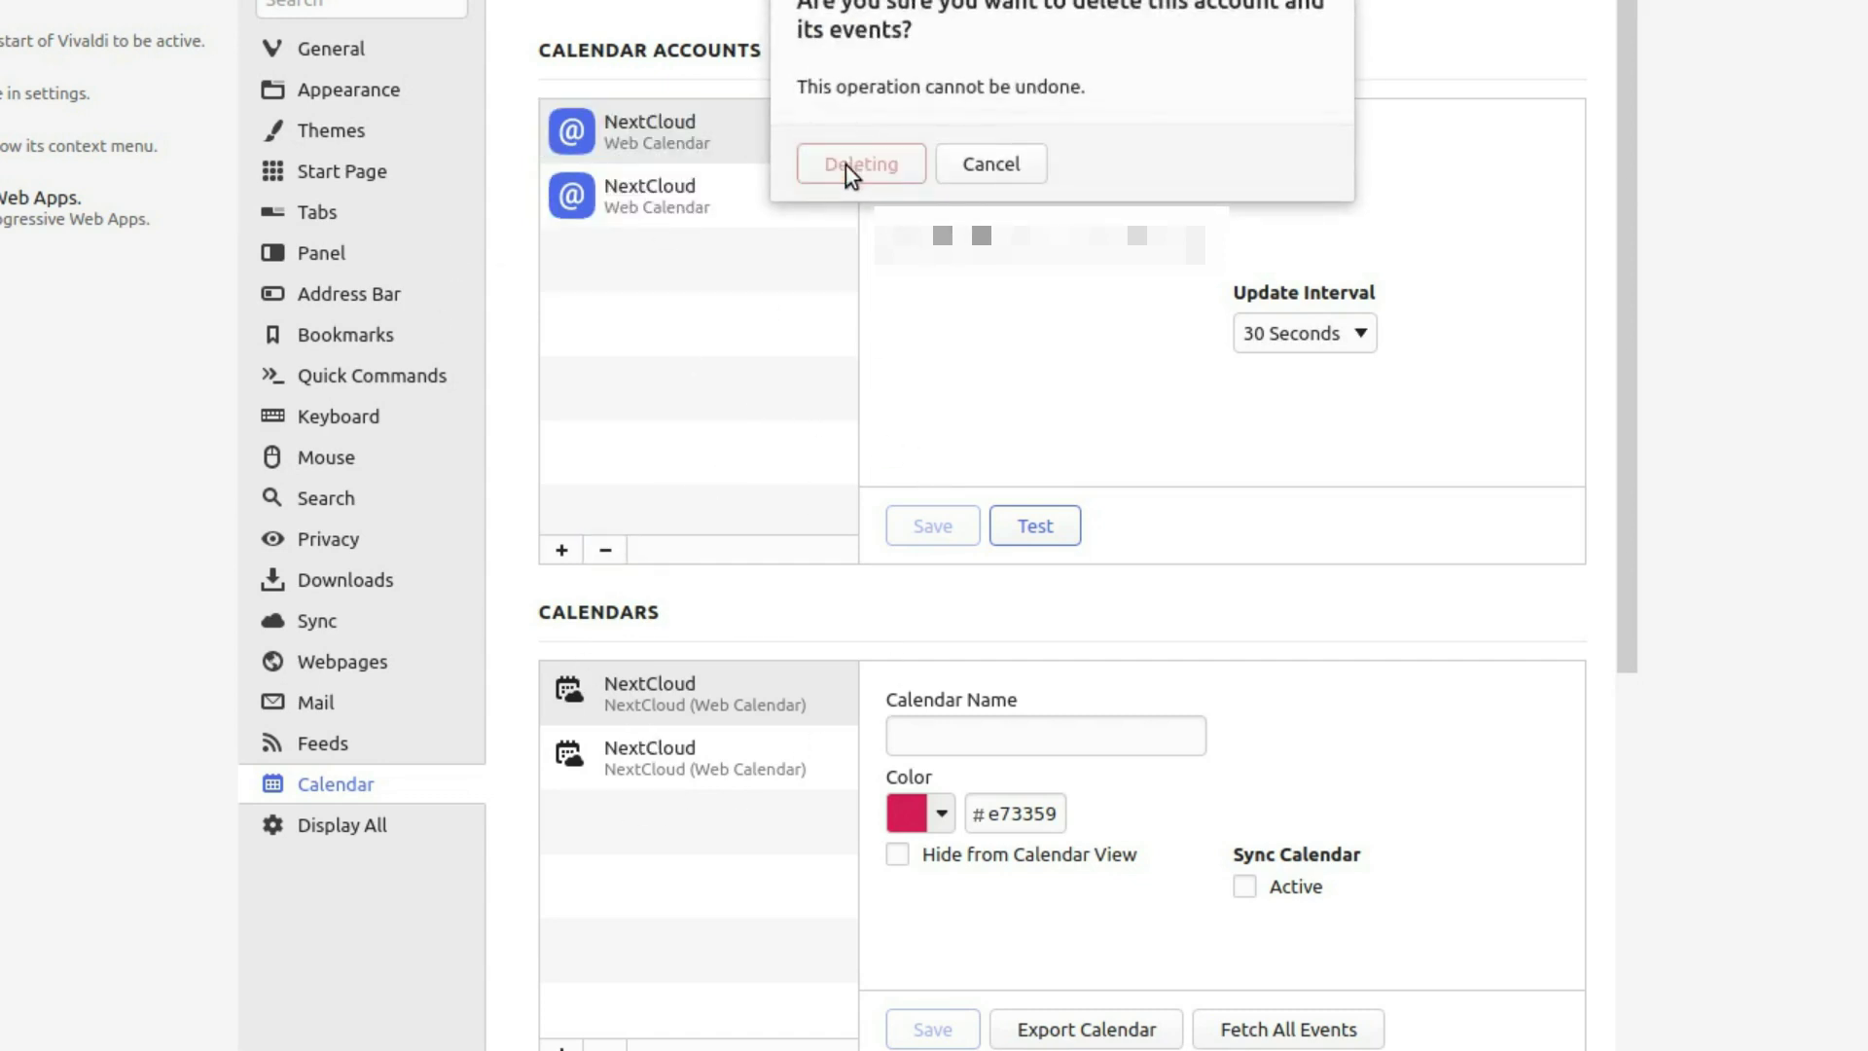
pyautogui.click(324, 706)
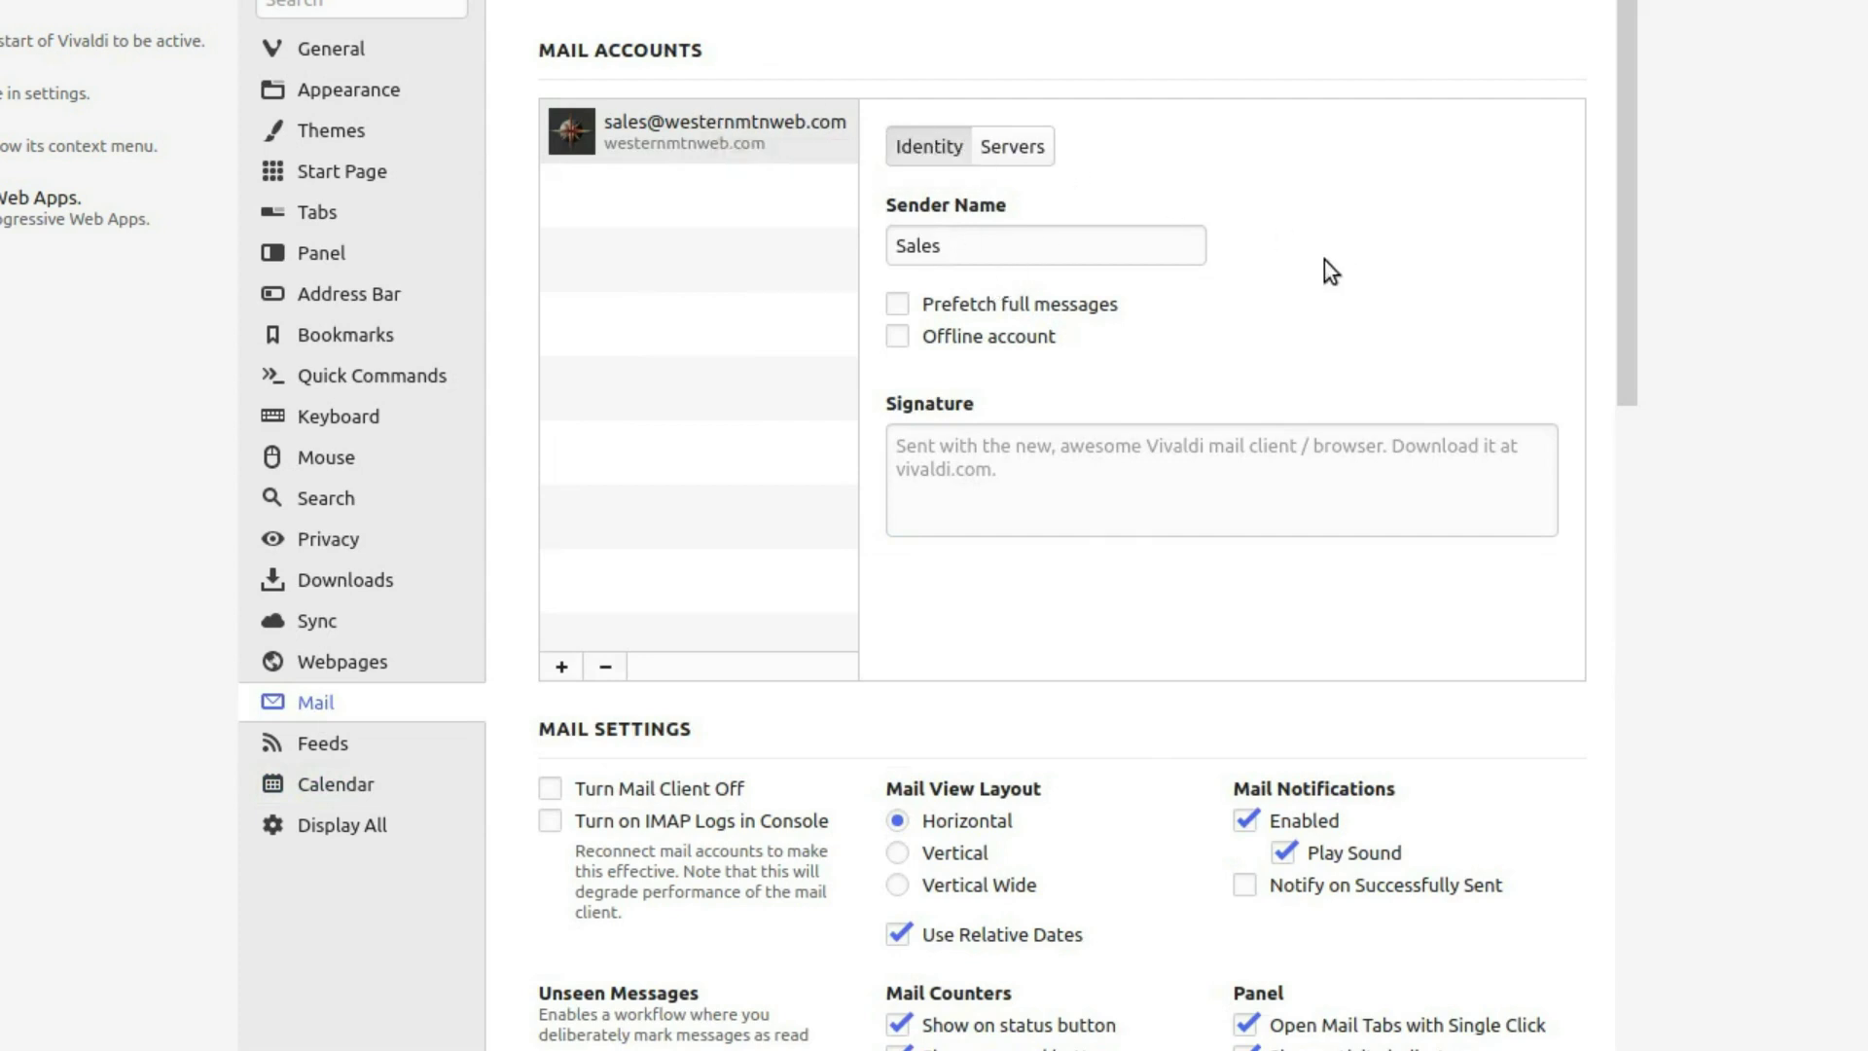
# Step: Start a new mail account, then discard it, keeping only the sales account
pyautogui.click(563, 666)
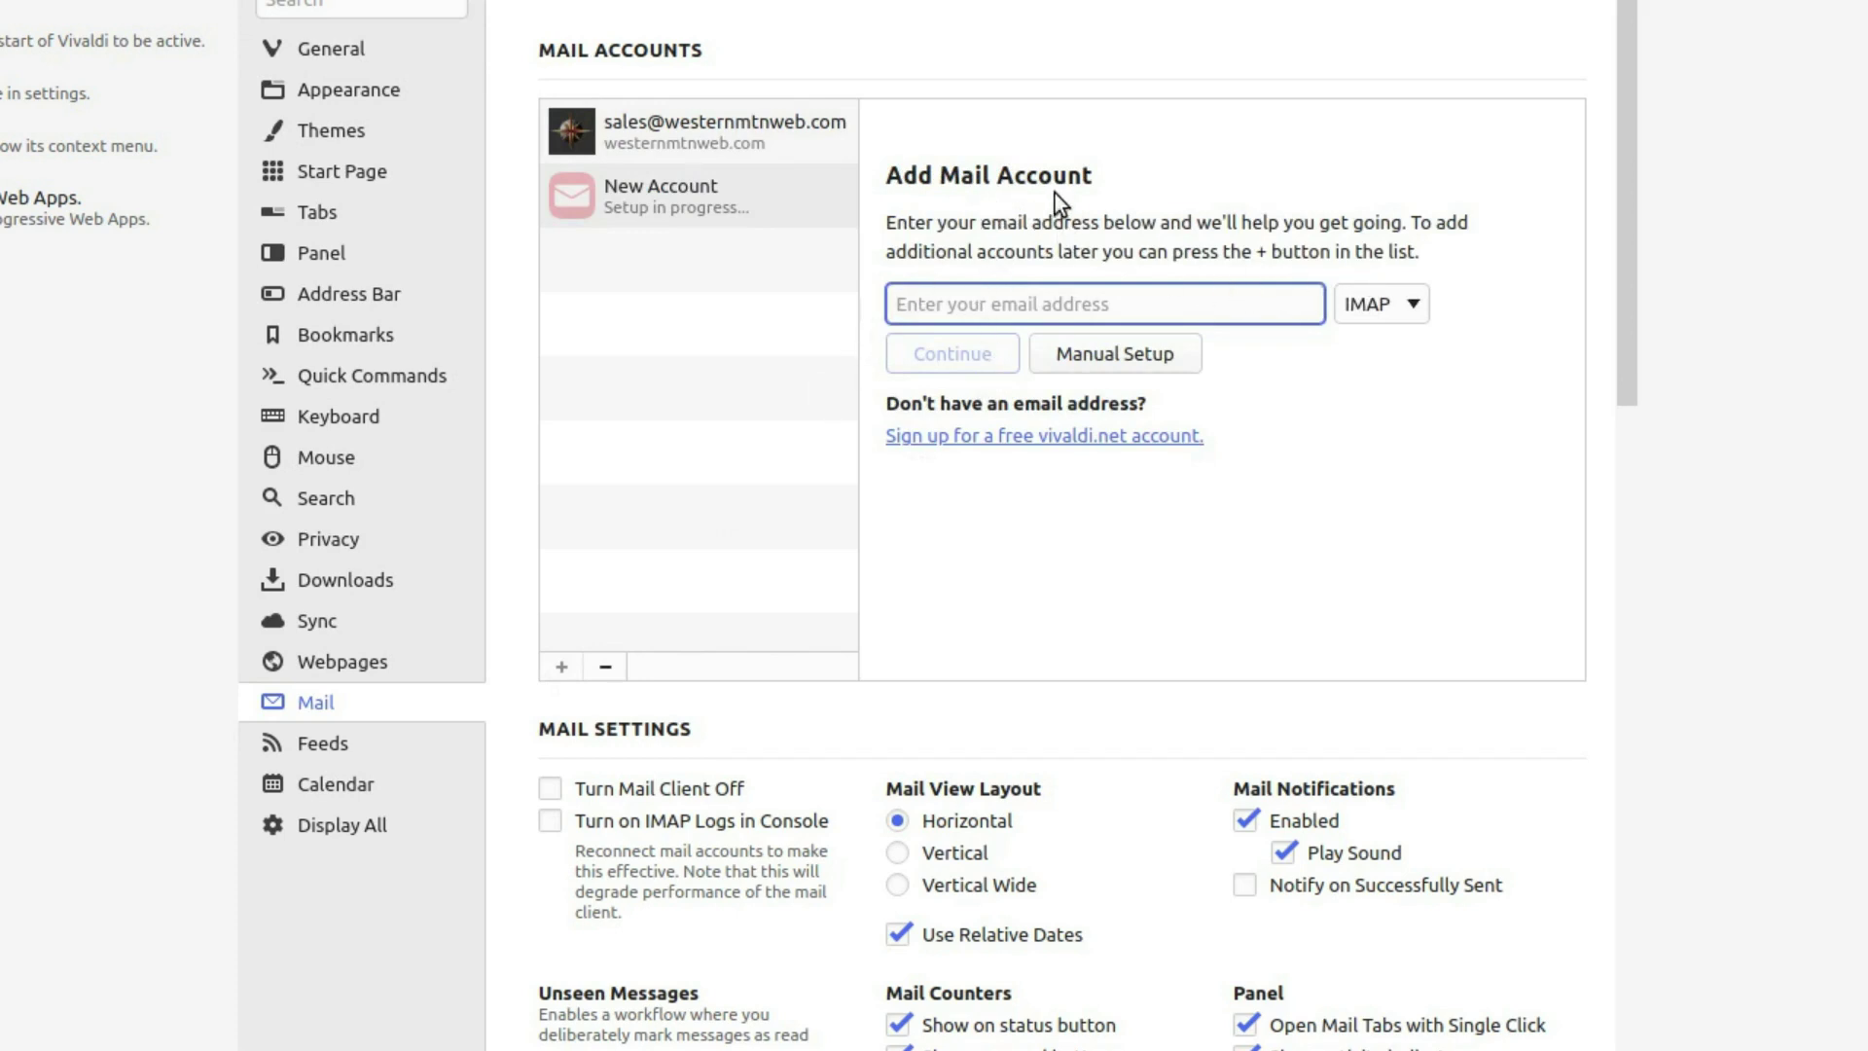
pyautogui.click(606, 667)
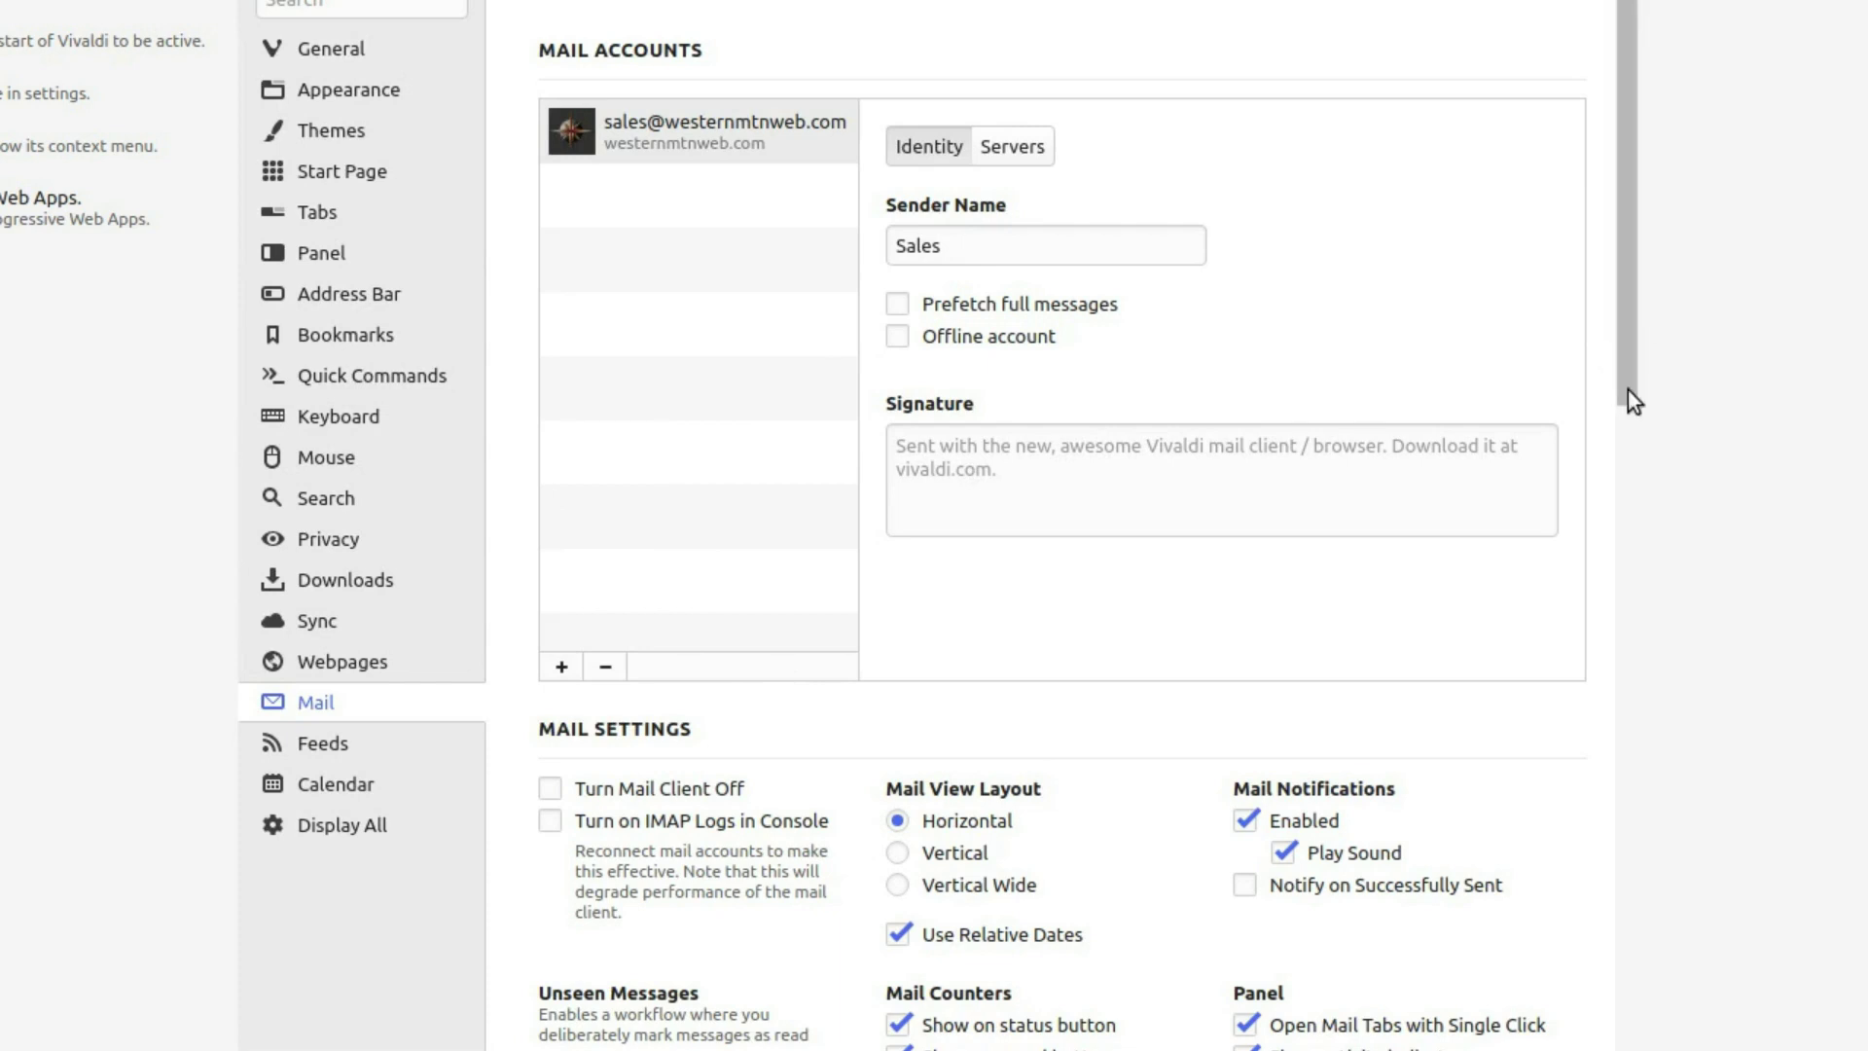
pyautogui.scroll(-5, 1627, 389)
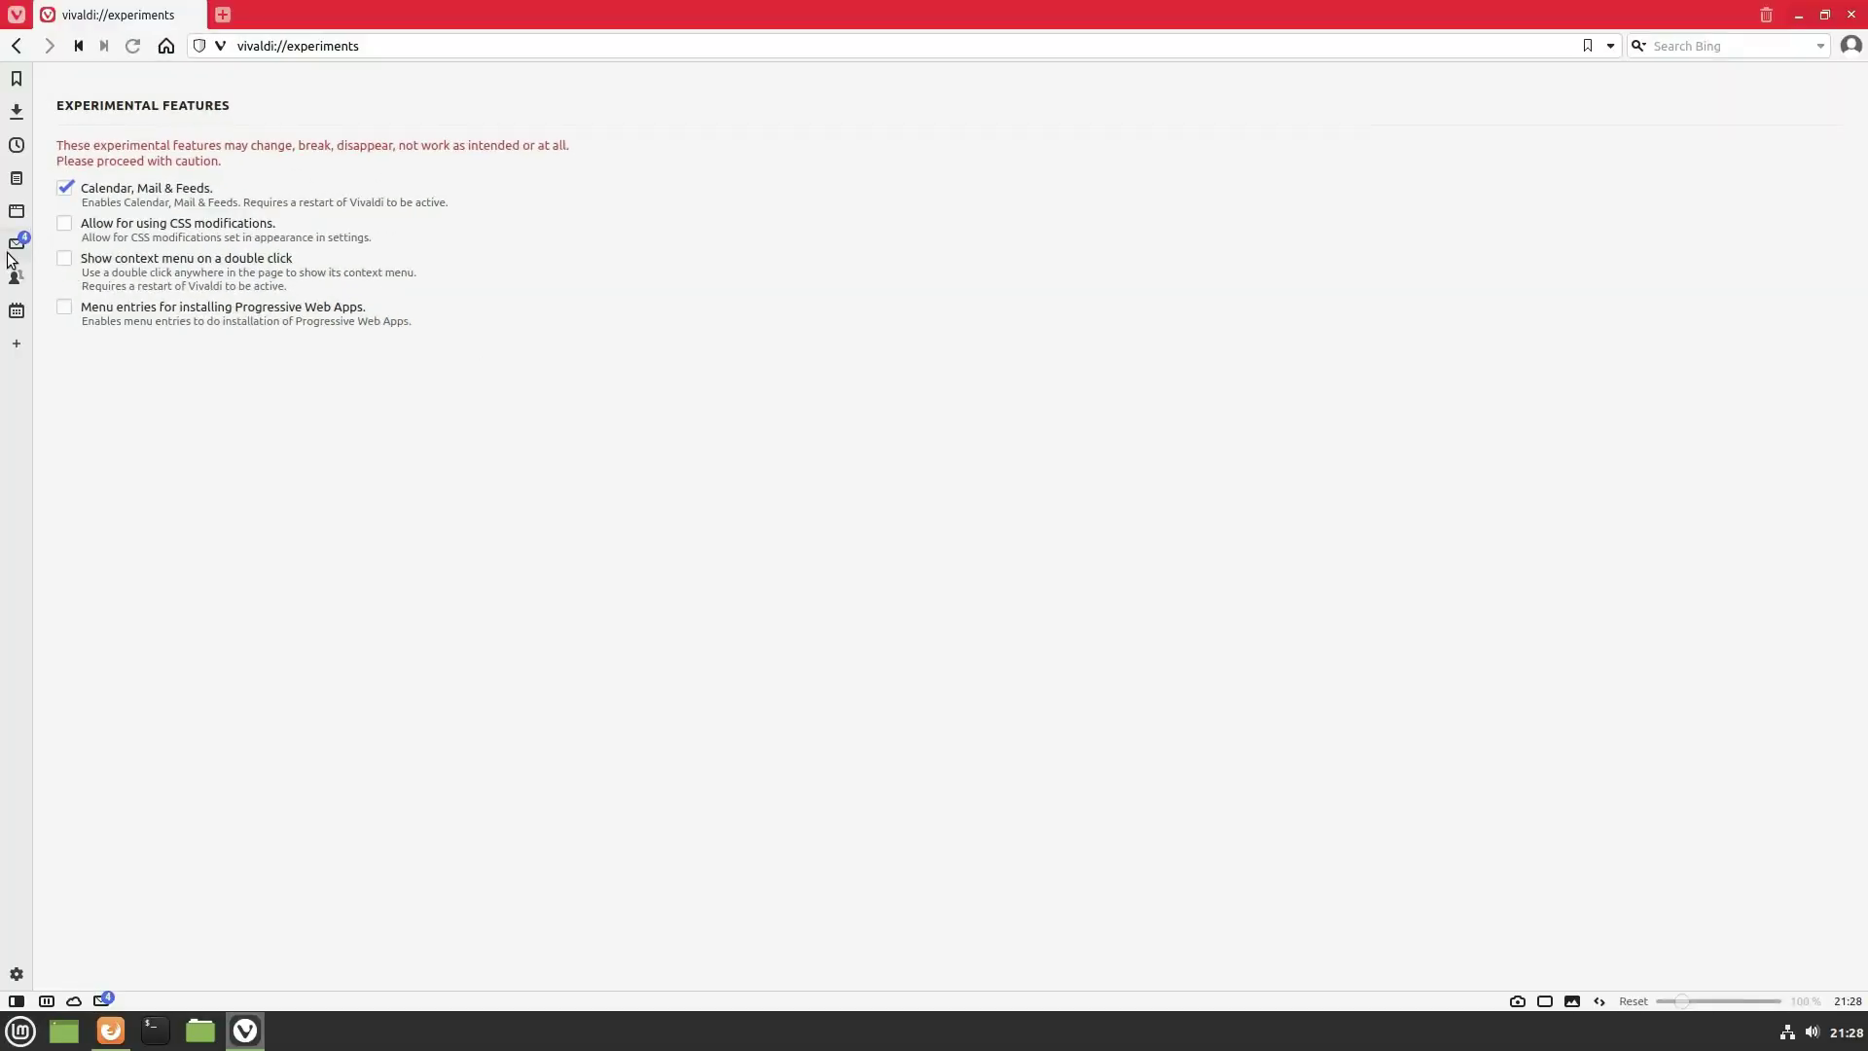
# Step: Open the Mail panel and read the '50% Off Selected Styles This Summer' message
pyautogui.click(11, 245)
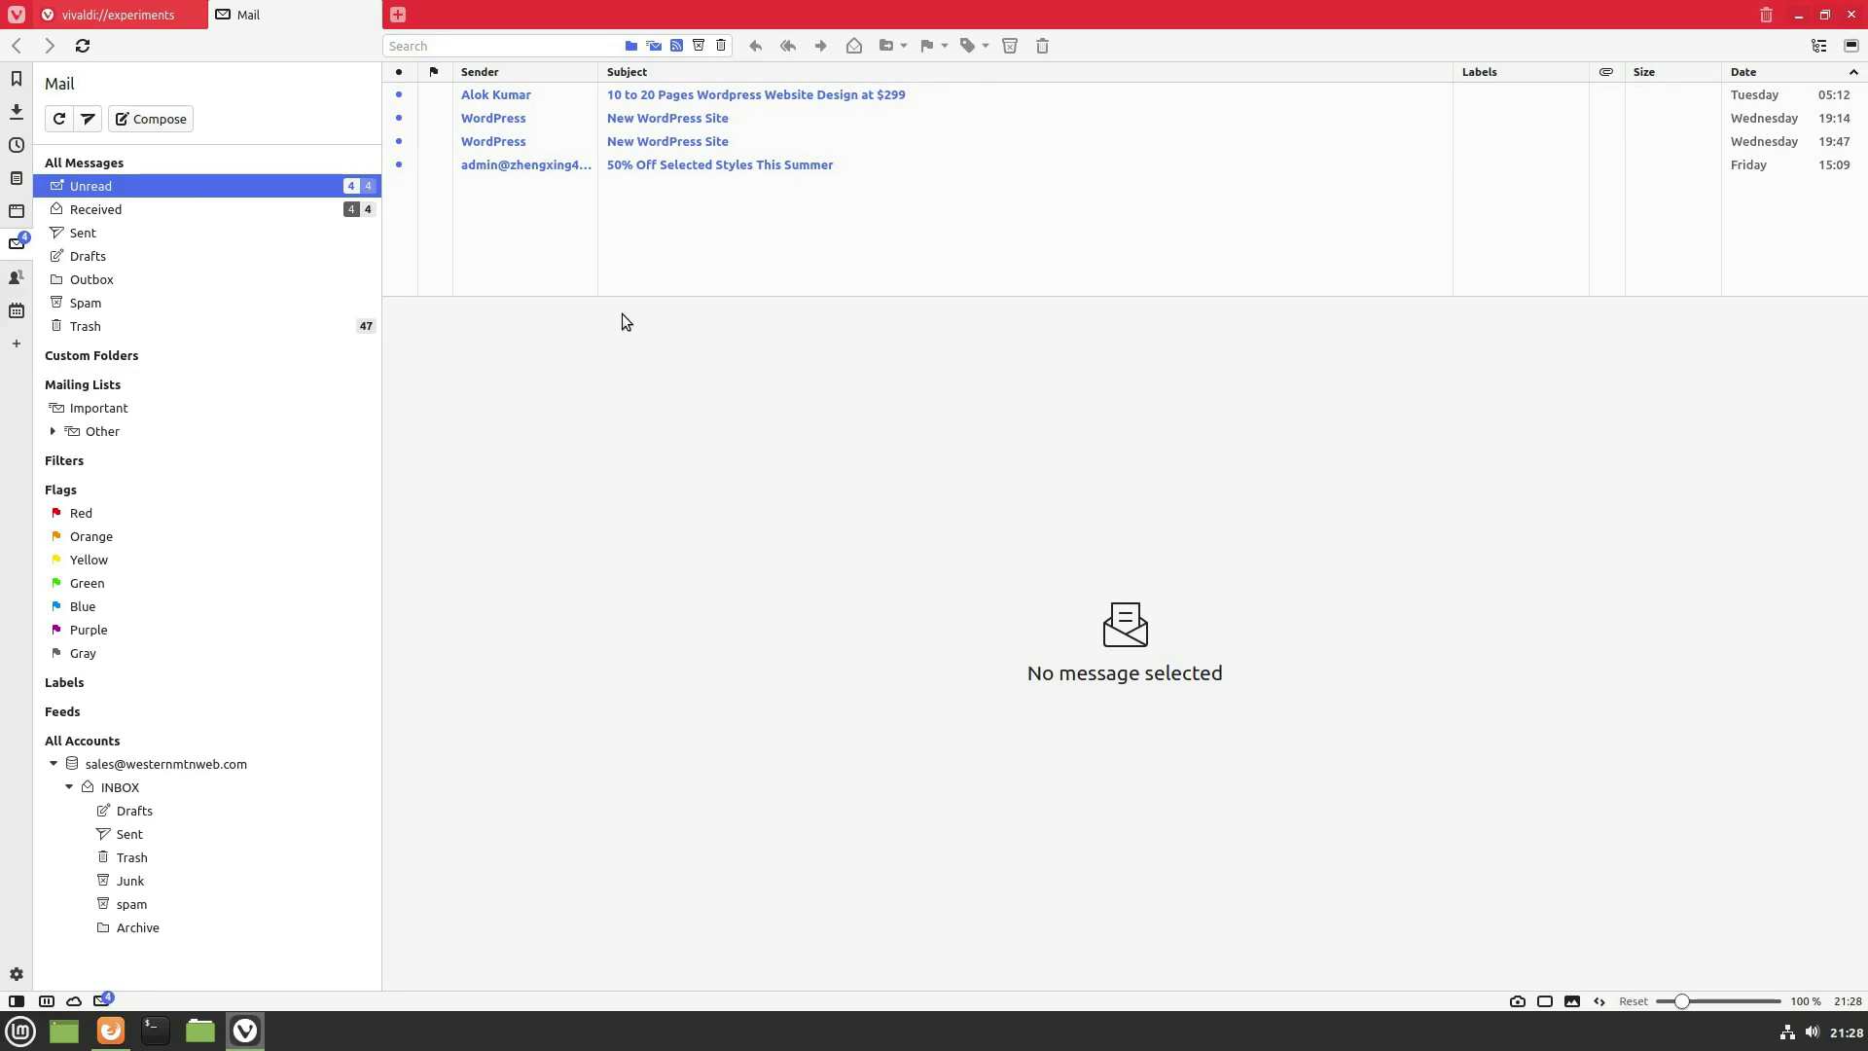
pyautogui.click(695, 174)
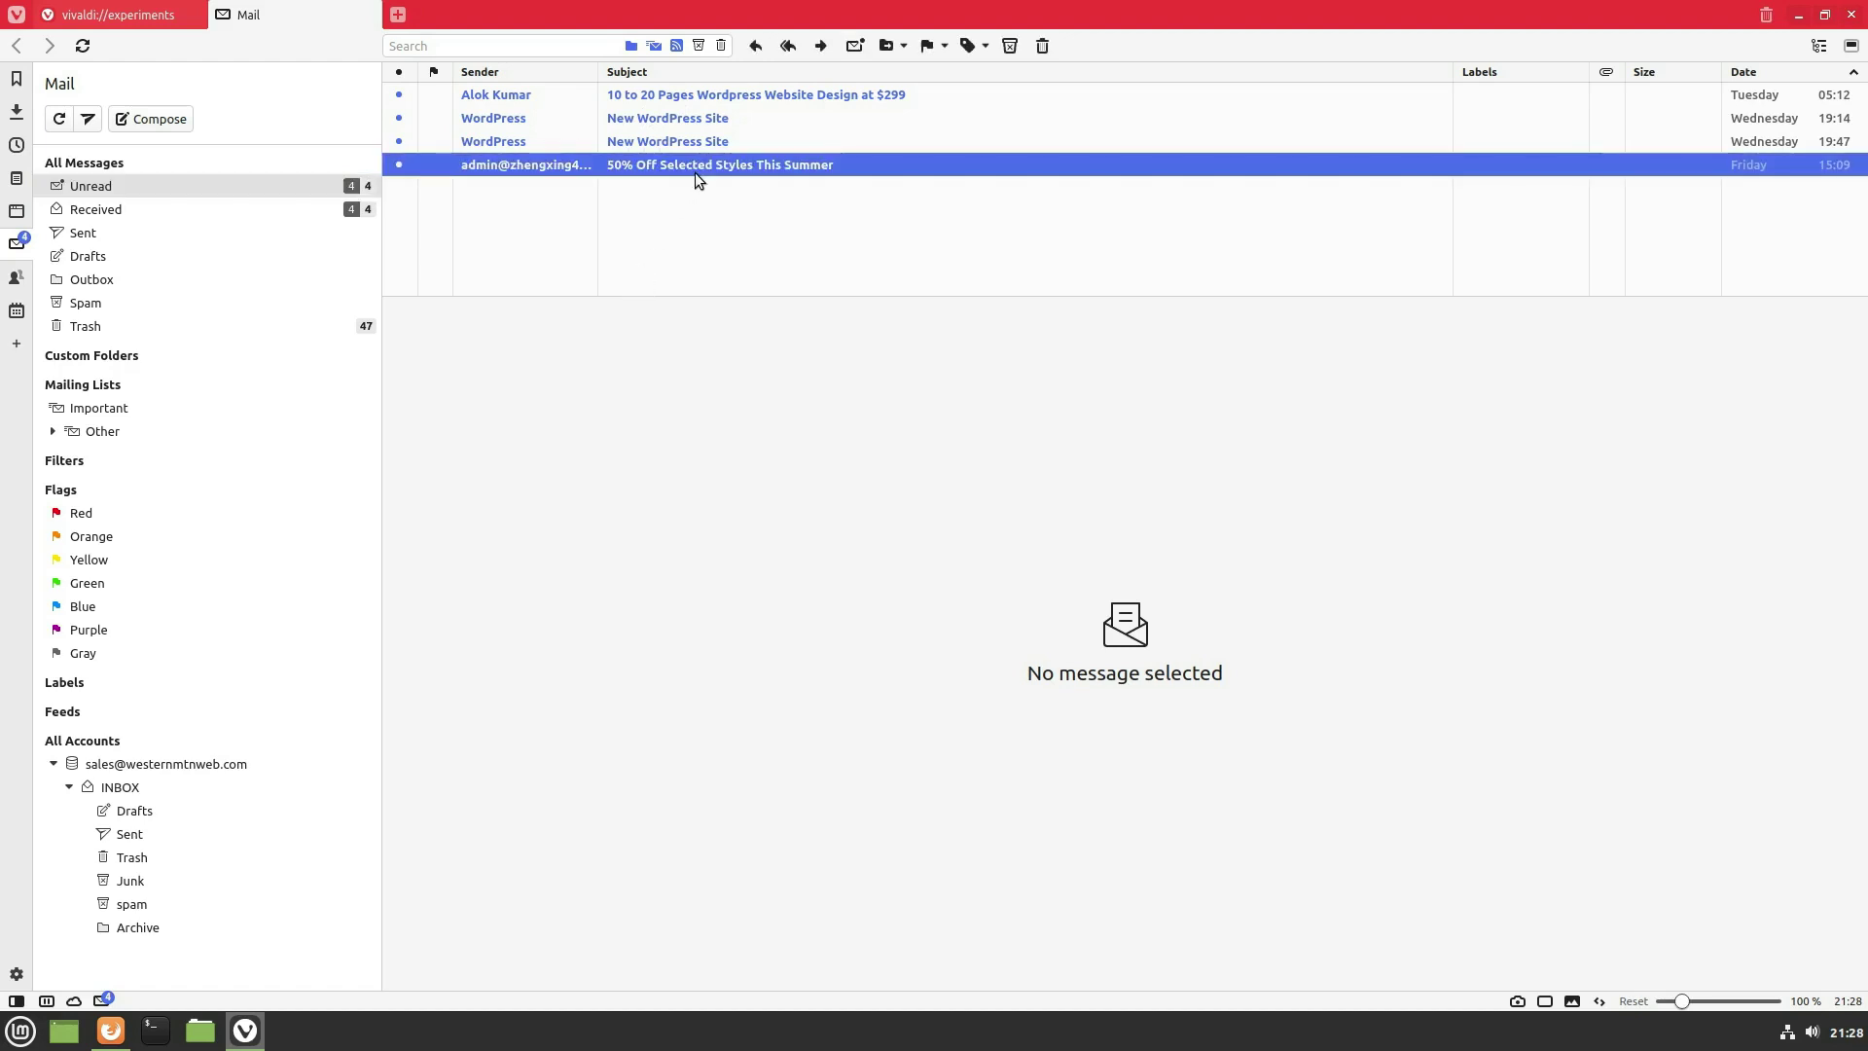
pyautogui.scroll(-3, 1527, 695)
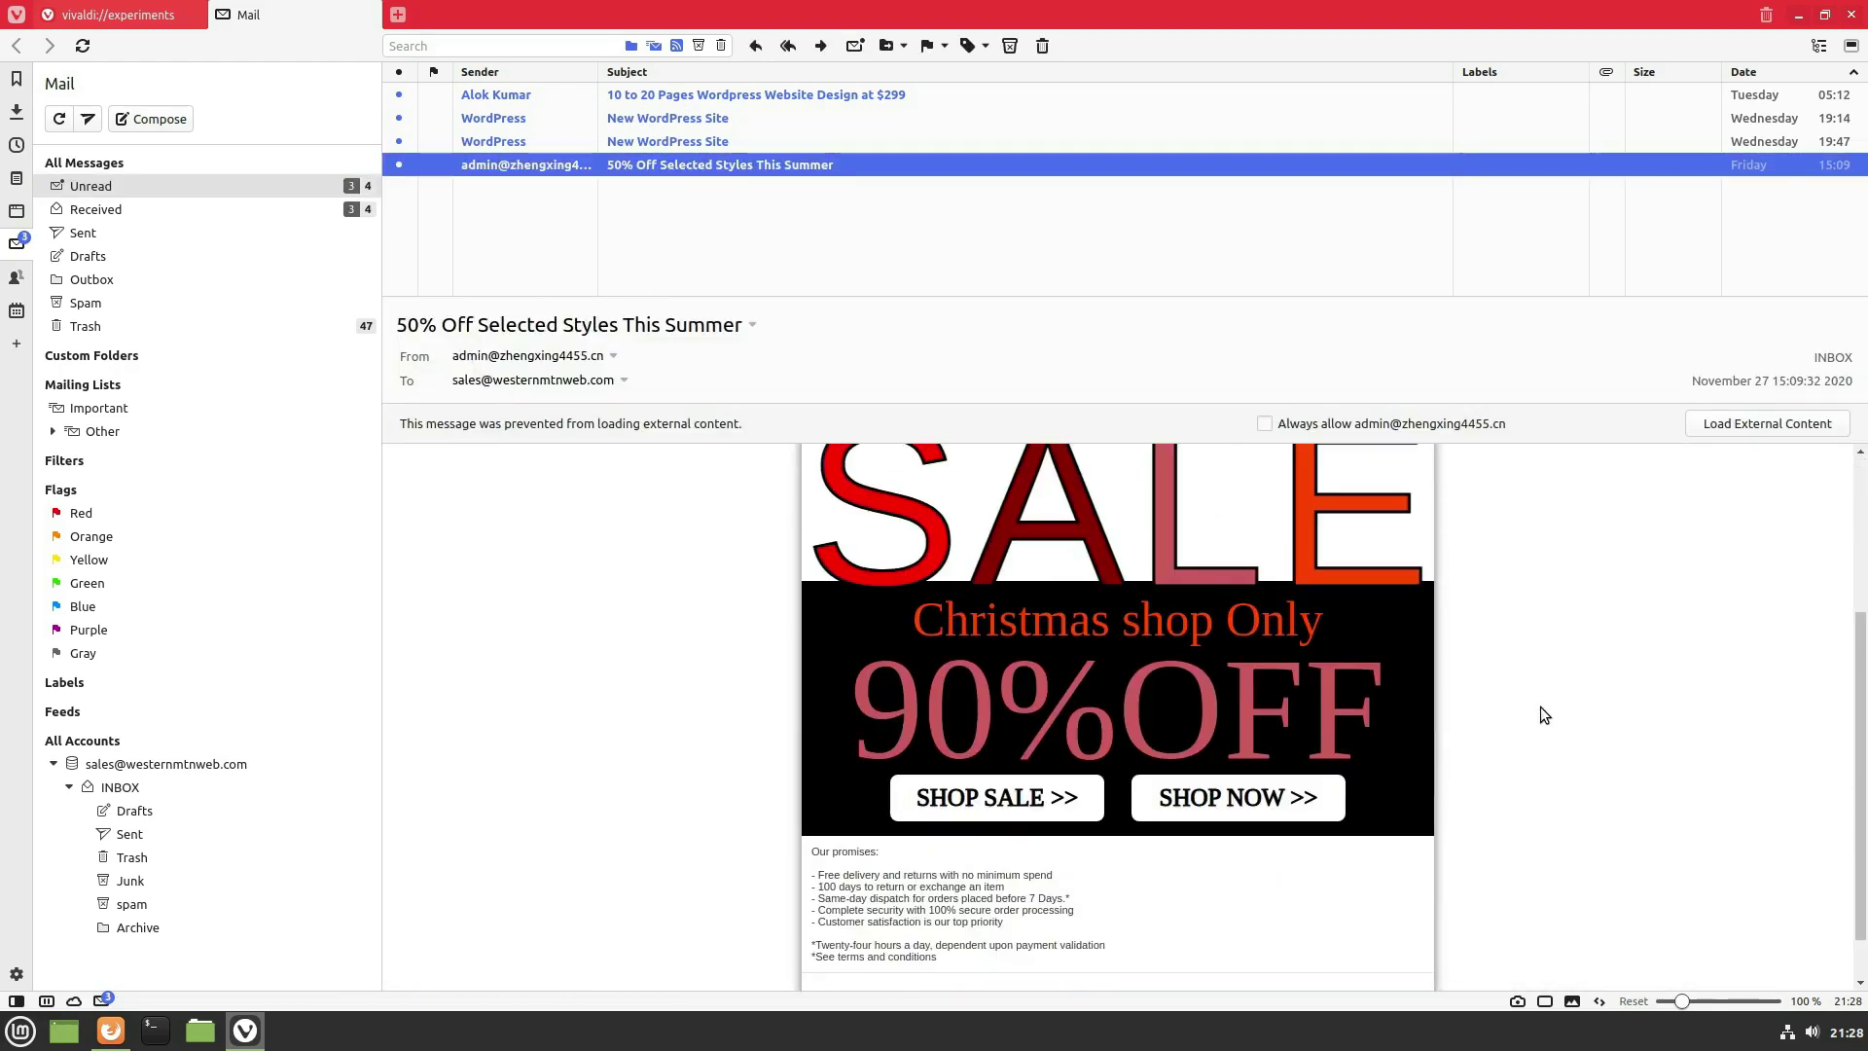
pyautogui.scroll(3, 1541, 704)
pyautogui.scroll(-2, 1541, 704)
pyautogui.scroll(3, 1541, 704)
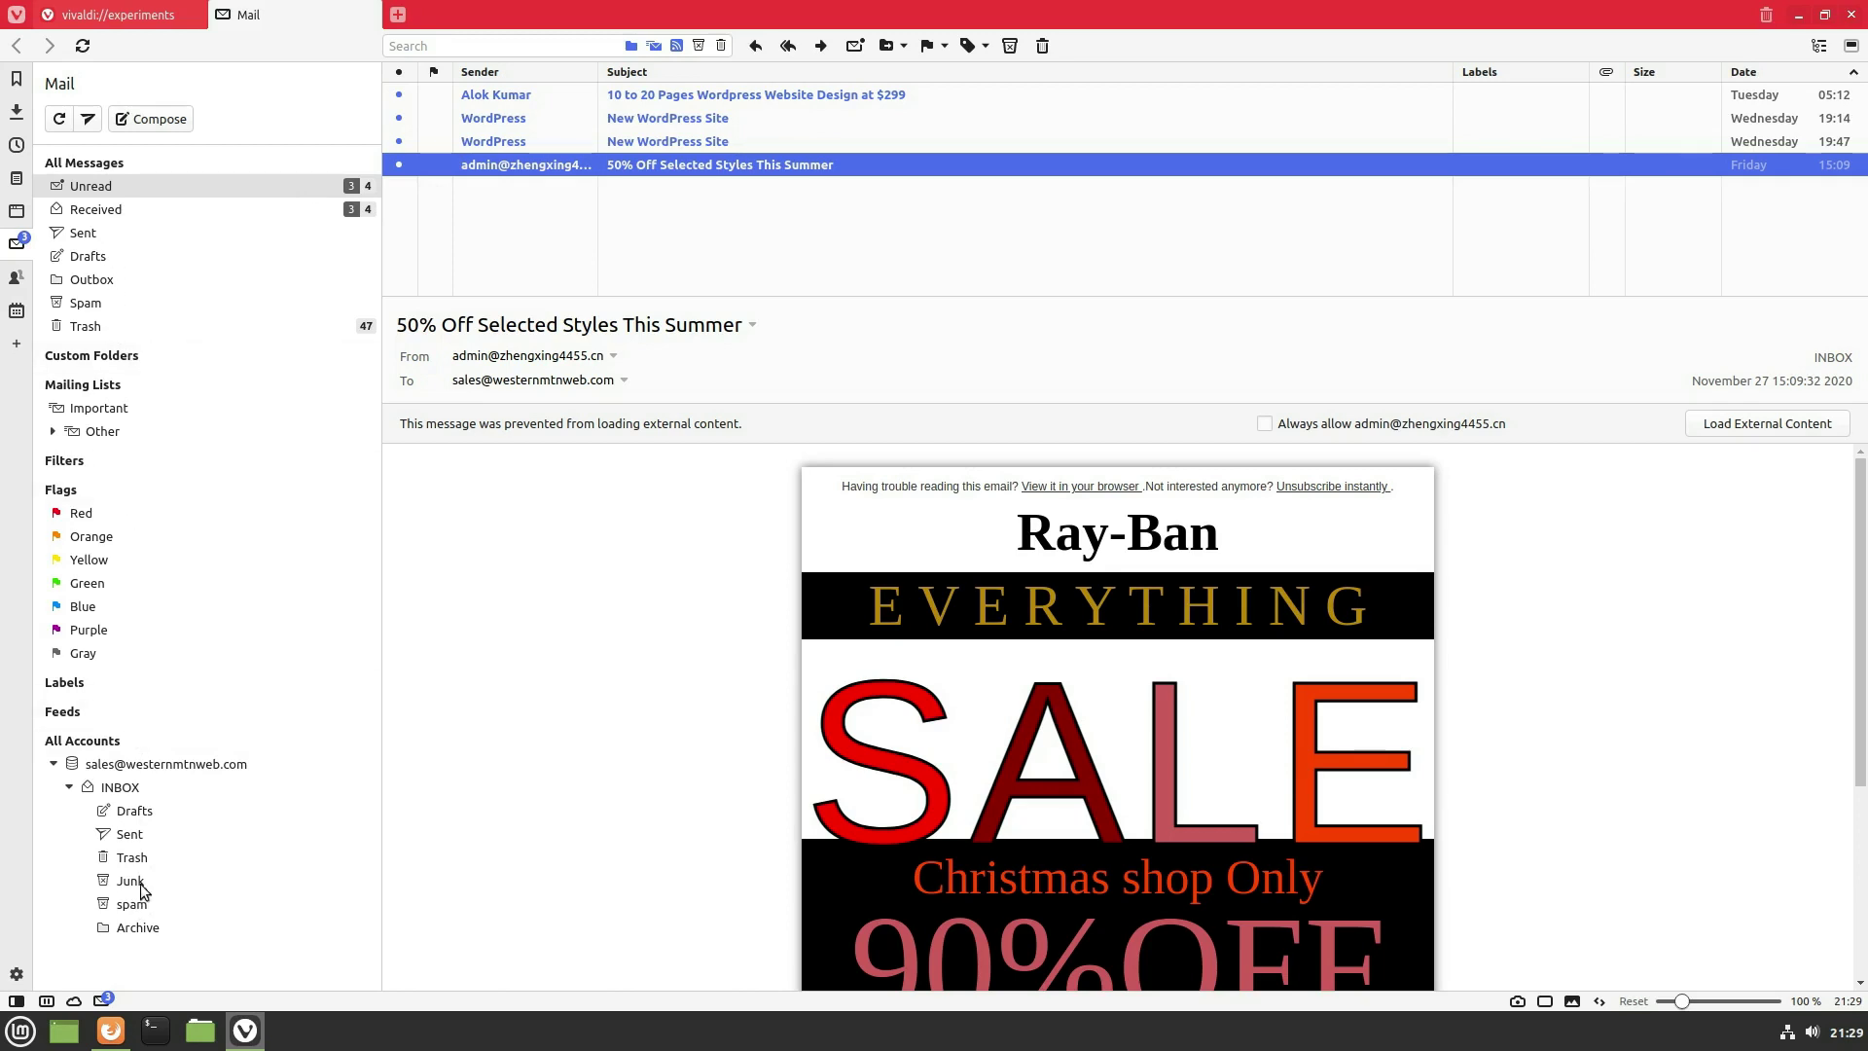
pyautogui.click(21, 248)
# Step: Switch to the Week 49 calendar panel, try an event on December 2, and open a new tab
pyautogui.click(21, 249)
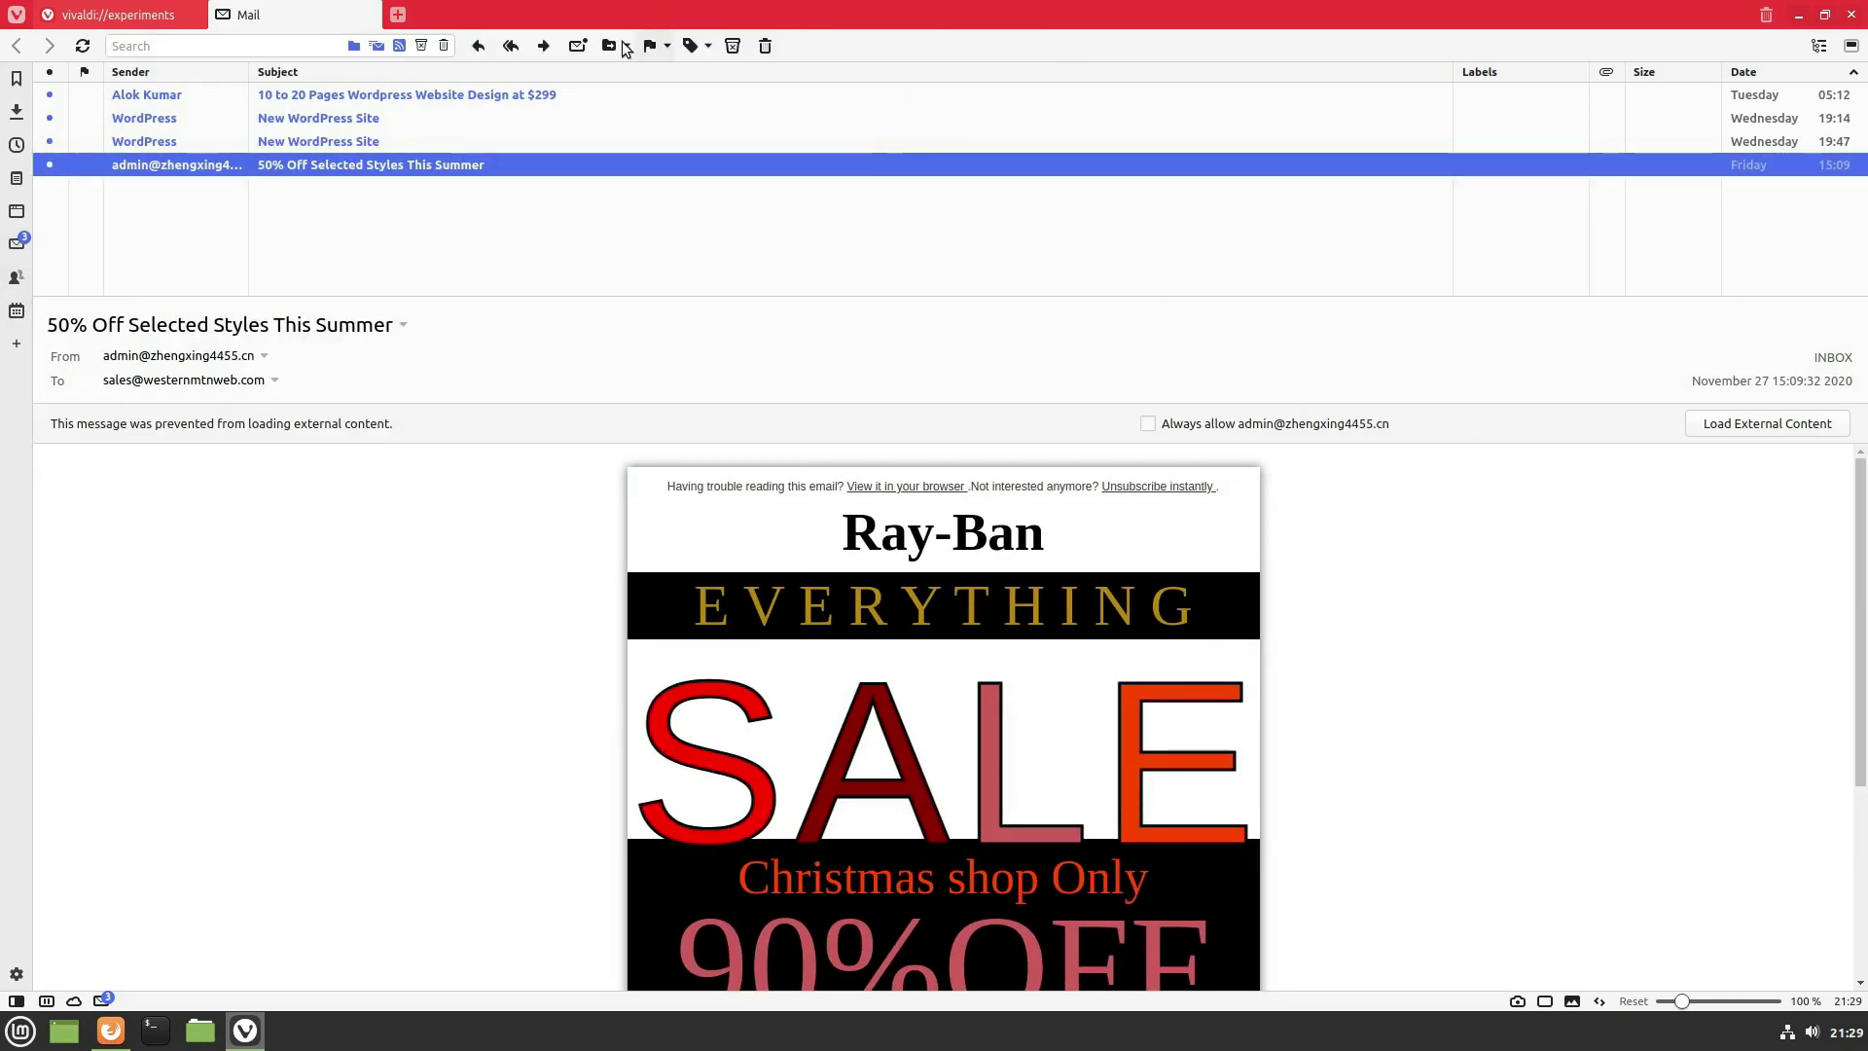
pyautogui.click(16, 311)
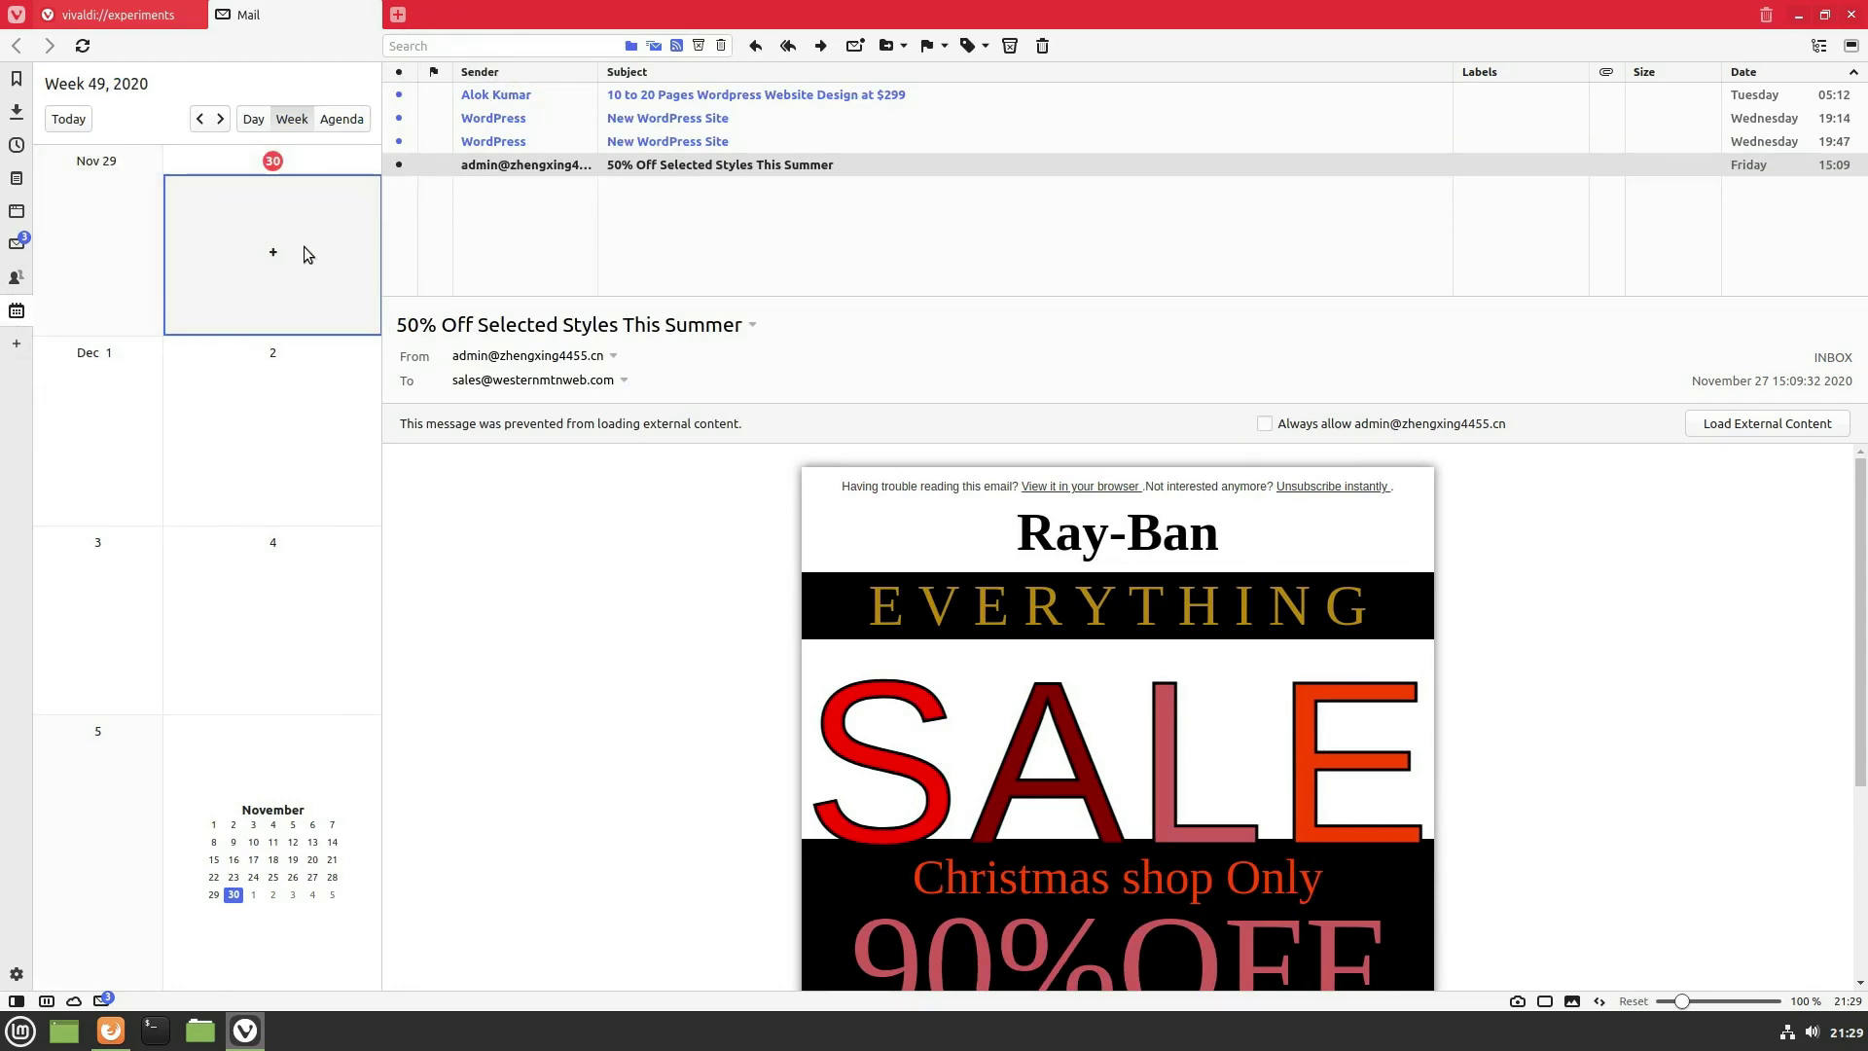
pyautogui.doubleClick(272, 354)
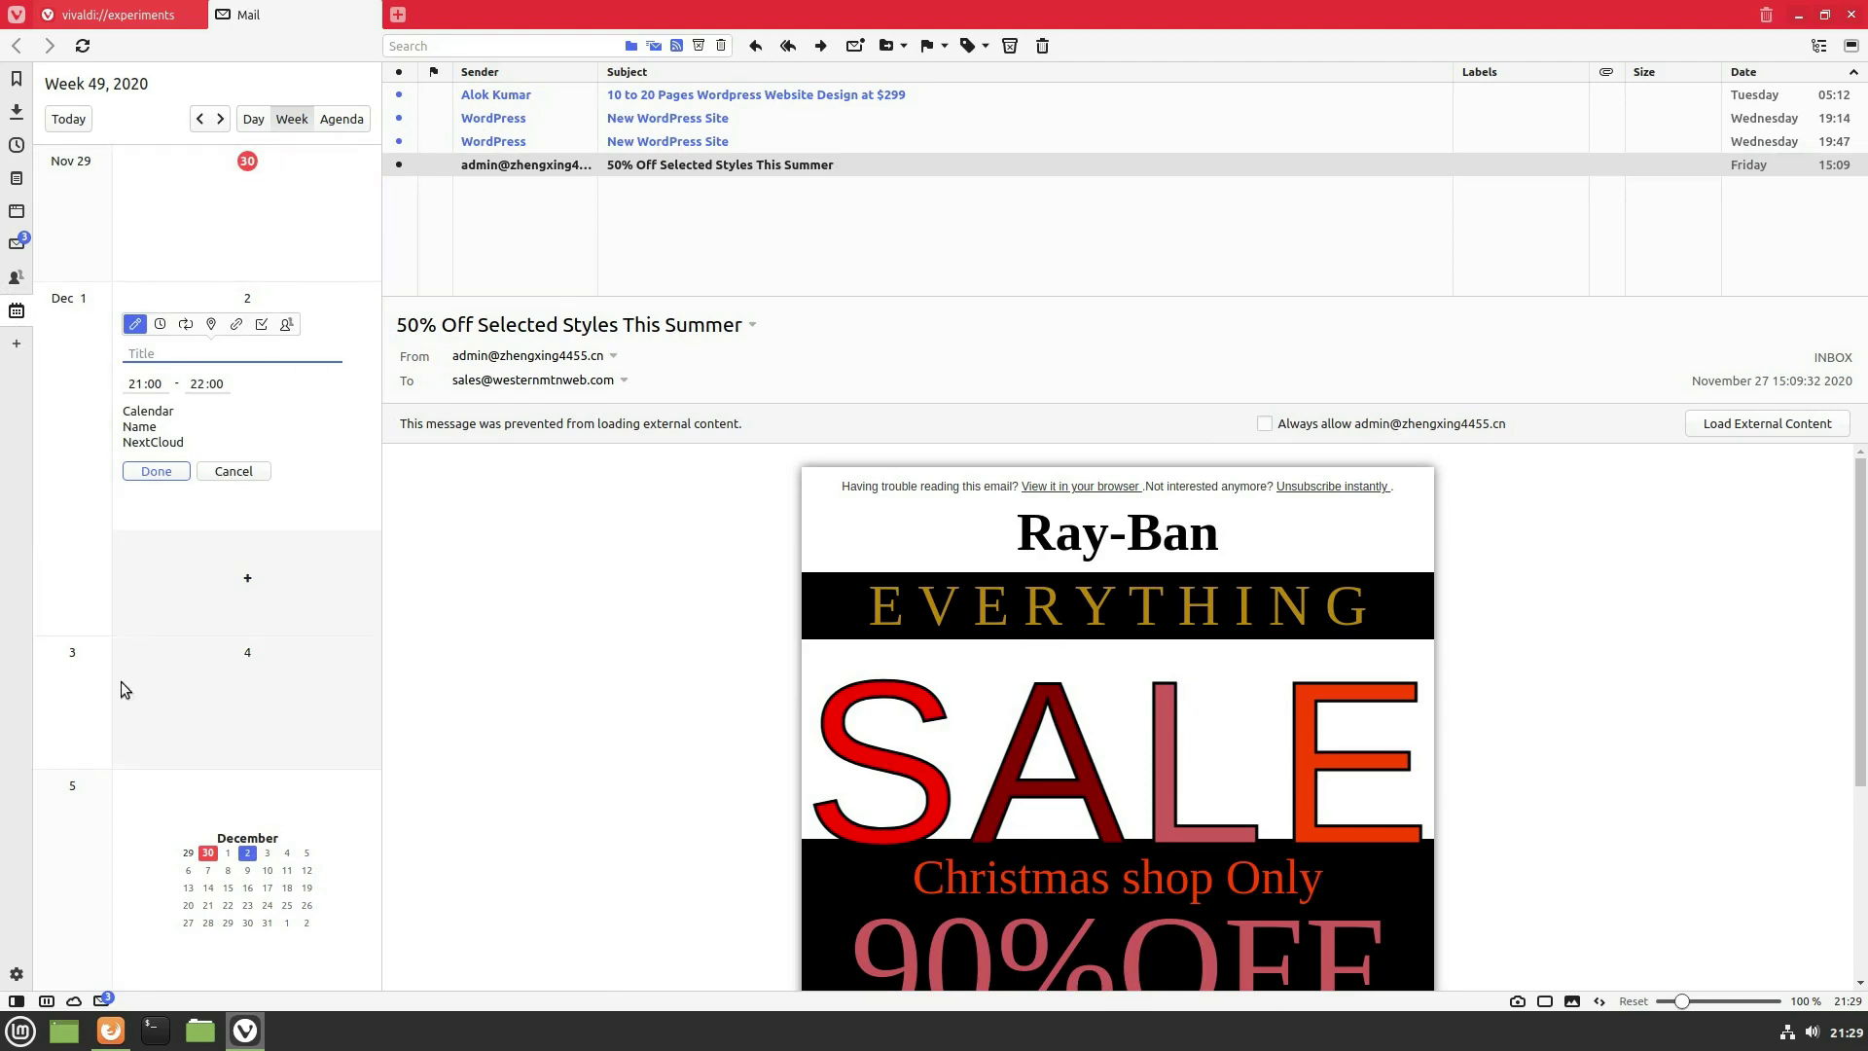
pyautogui.click(374, 19)
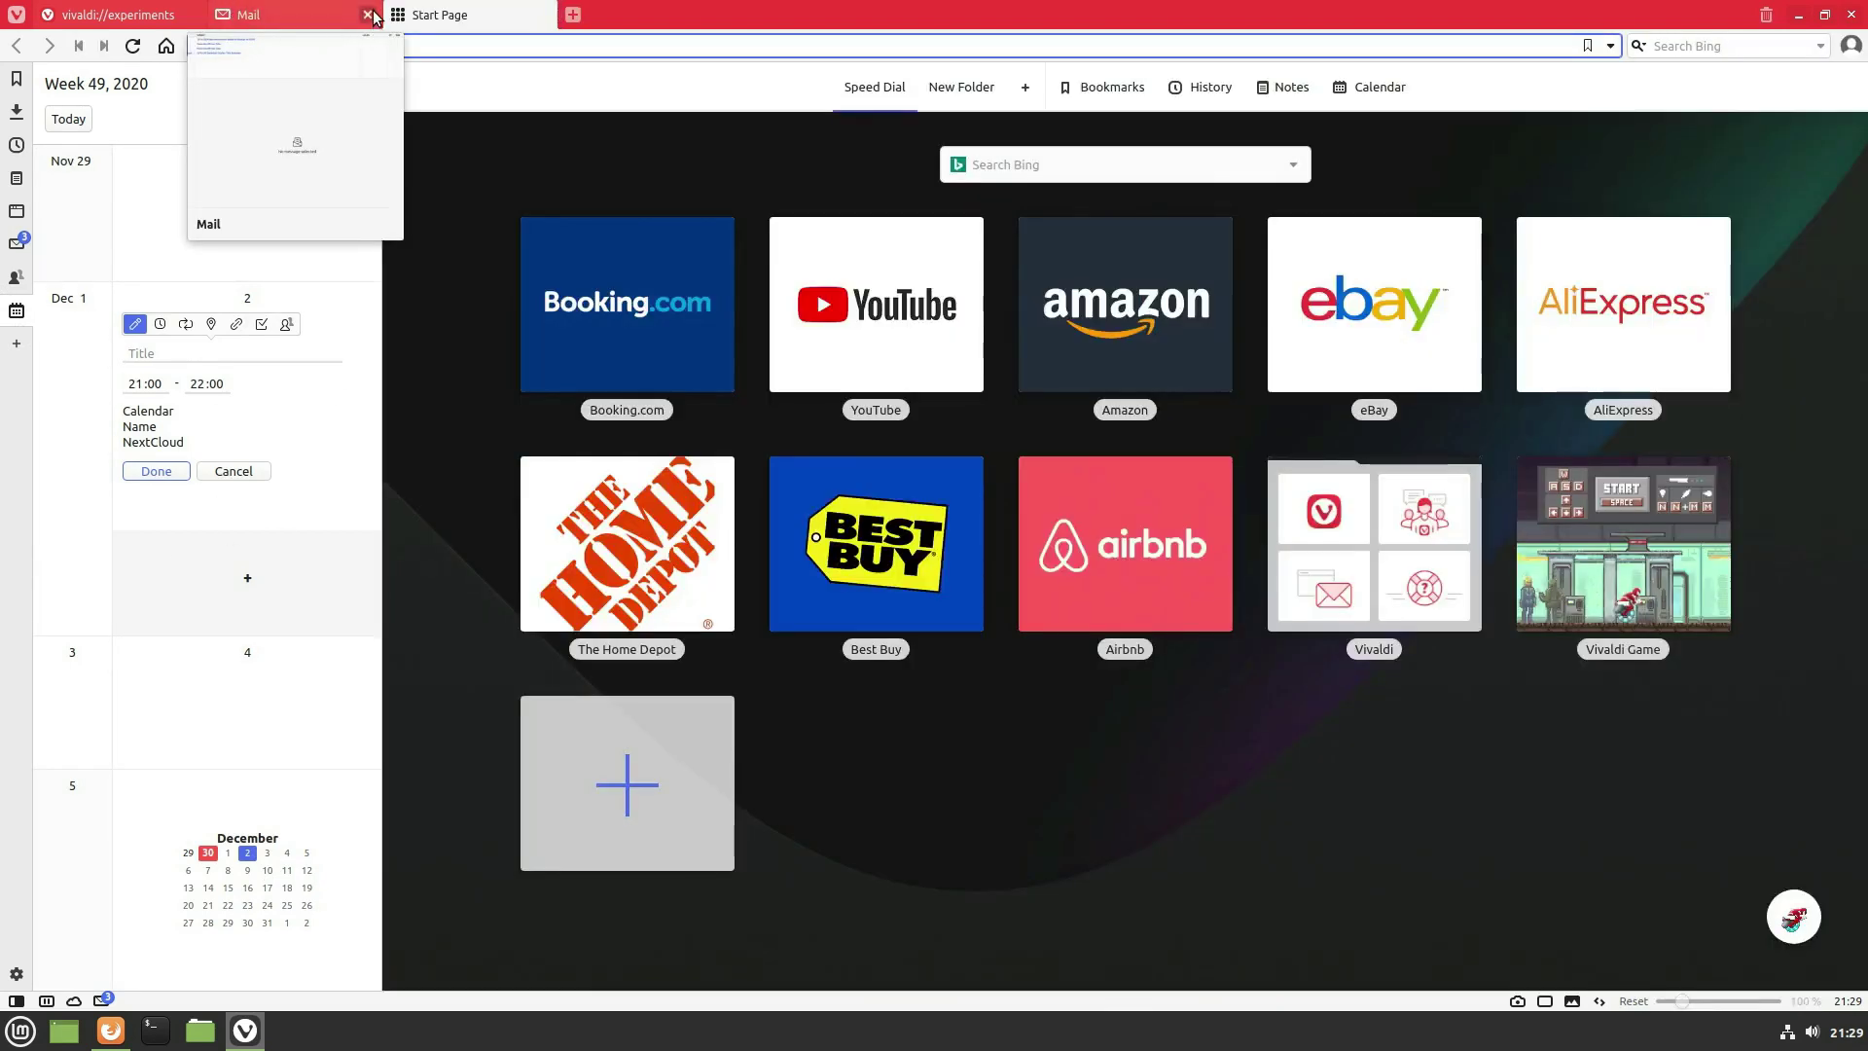
# Step: Close the experiments tab, load vivaldi://calendar, and draft an event on November 23
pyautogui.click(192, 16)
pyautogui.click(306, 49)
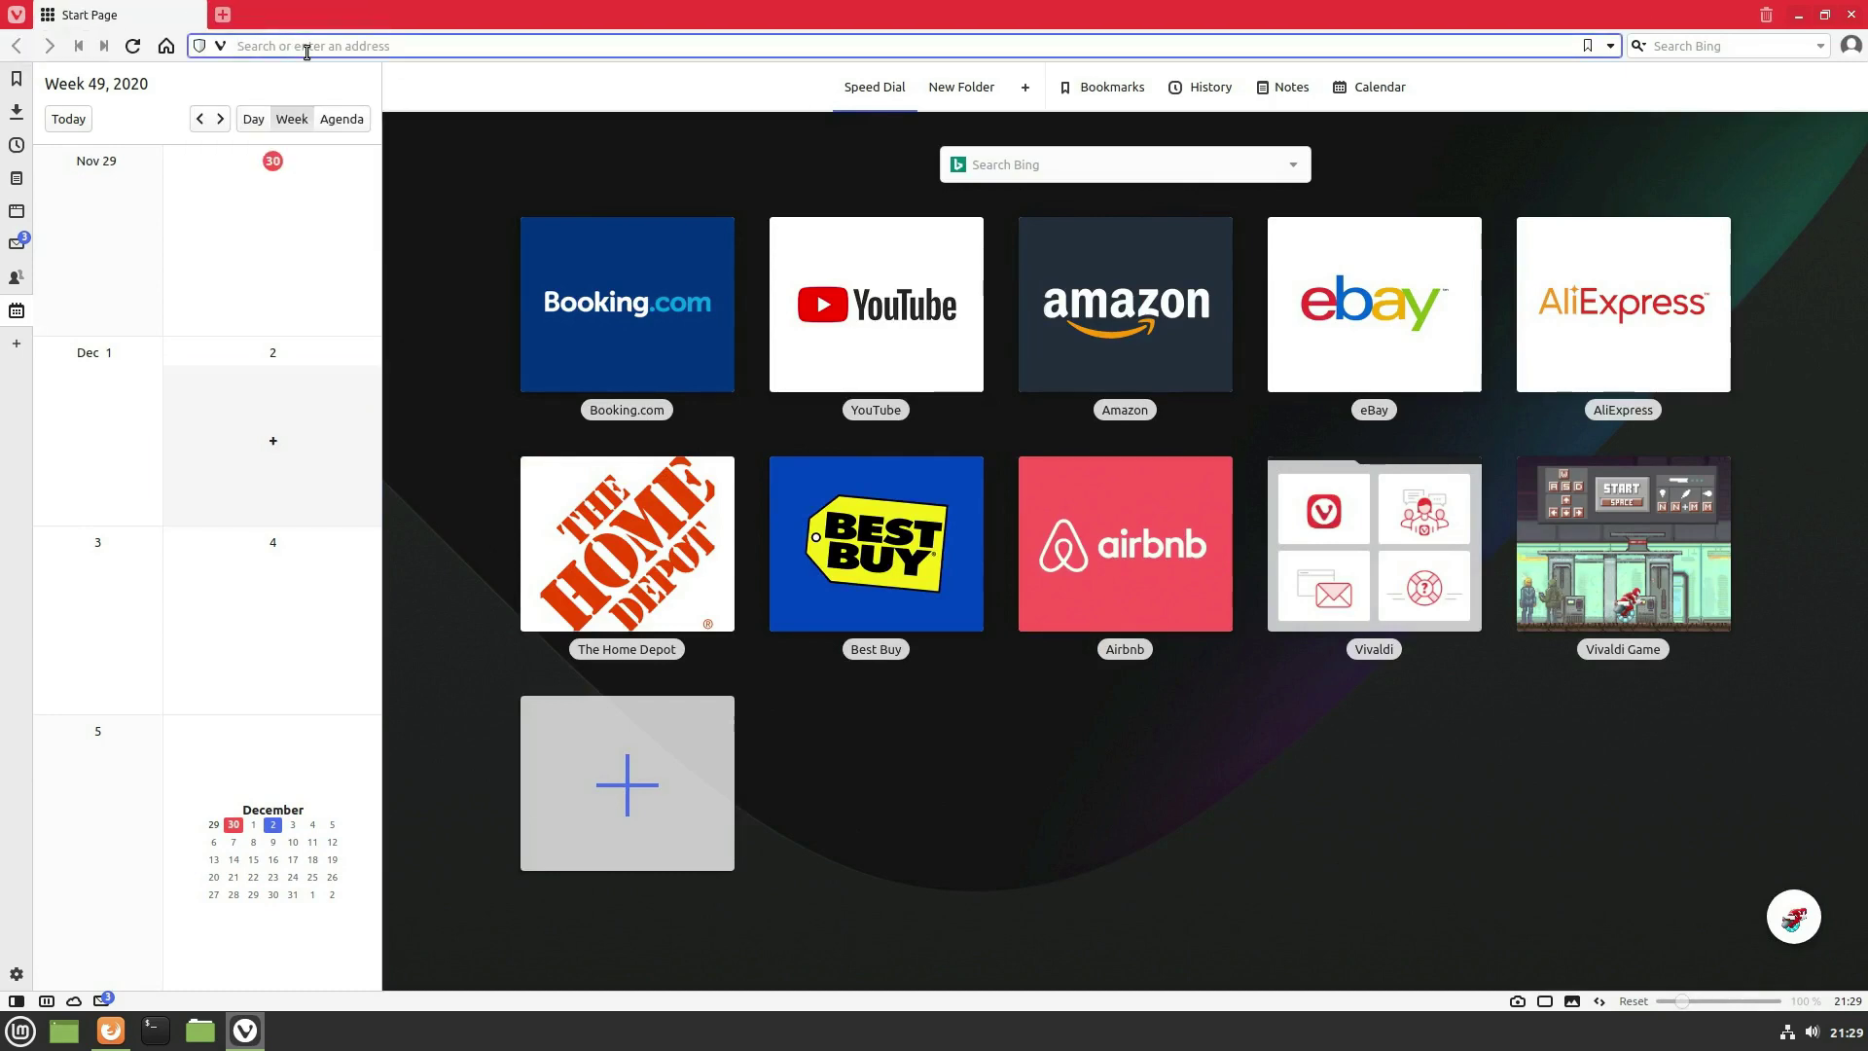
pyautogui.write('vivaldi://game/')
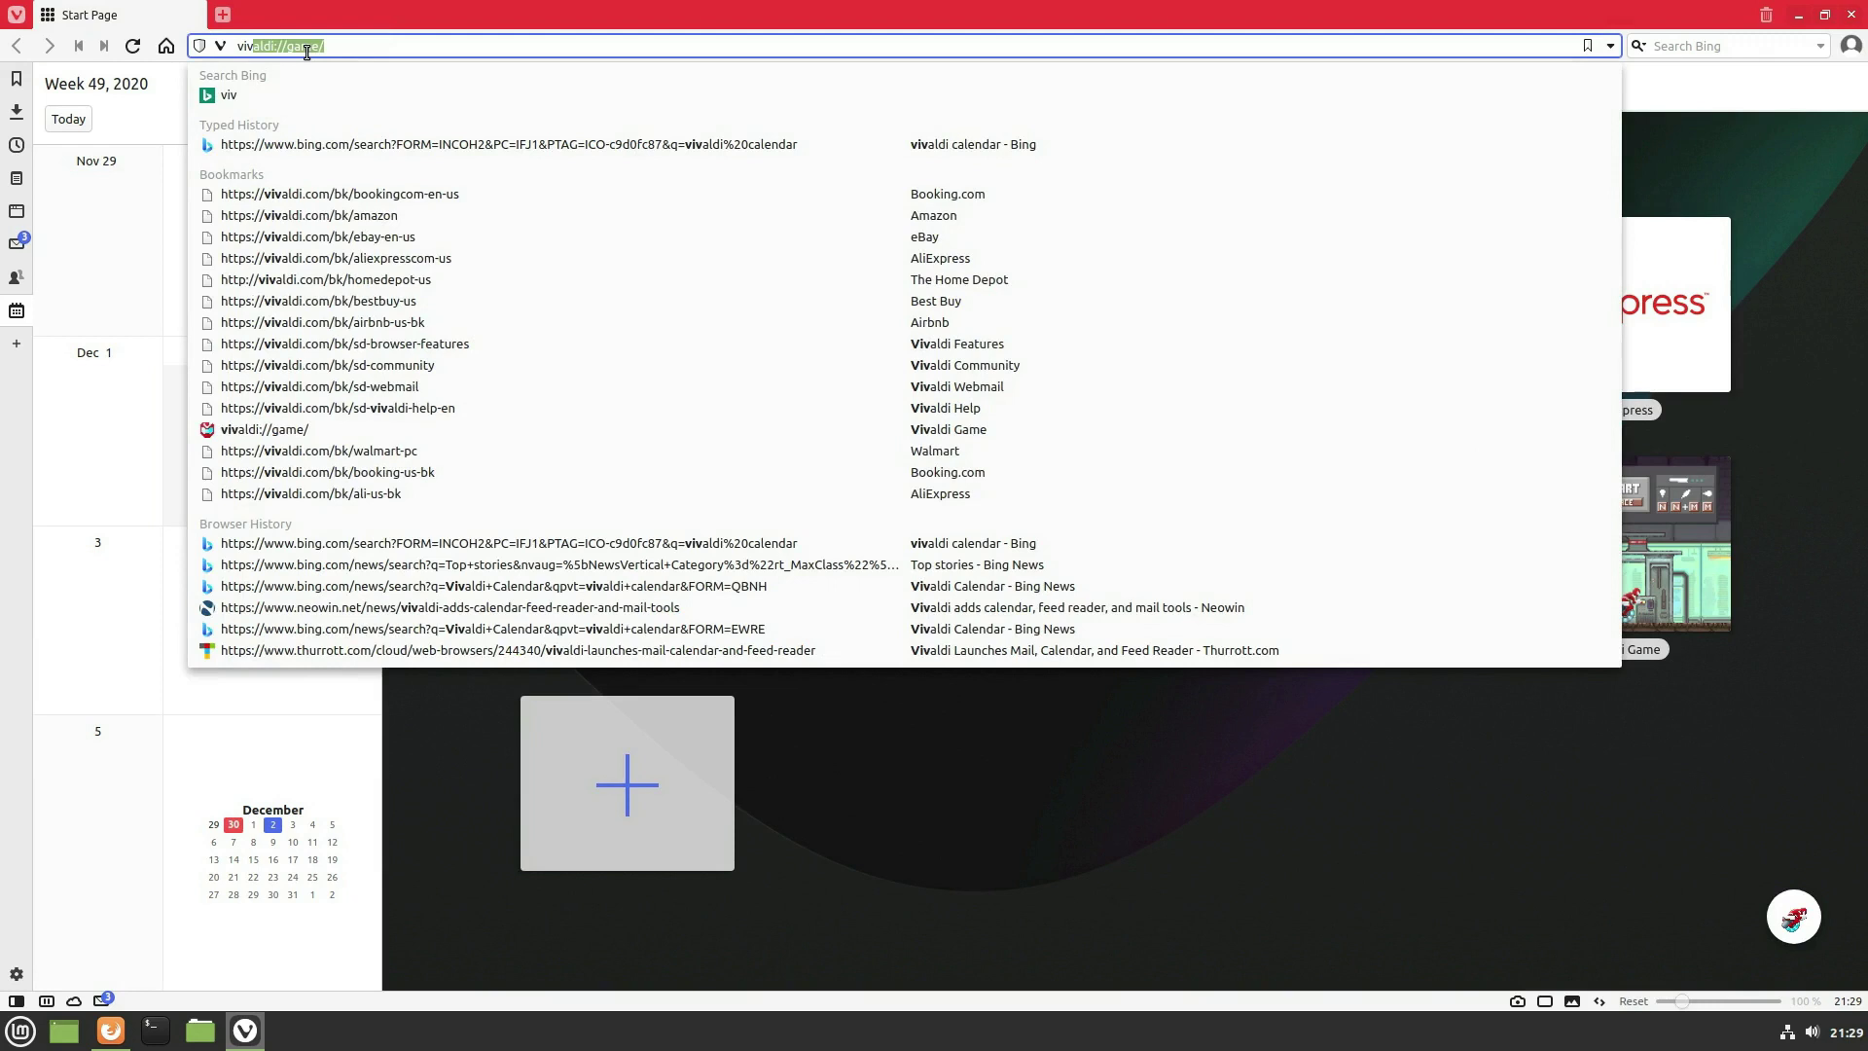
pyautogui.write('aldi://ca')
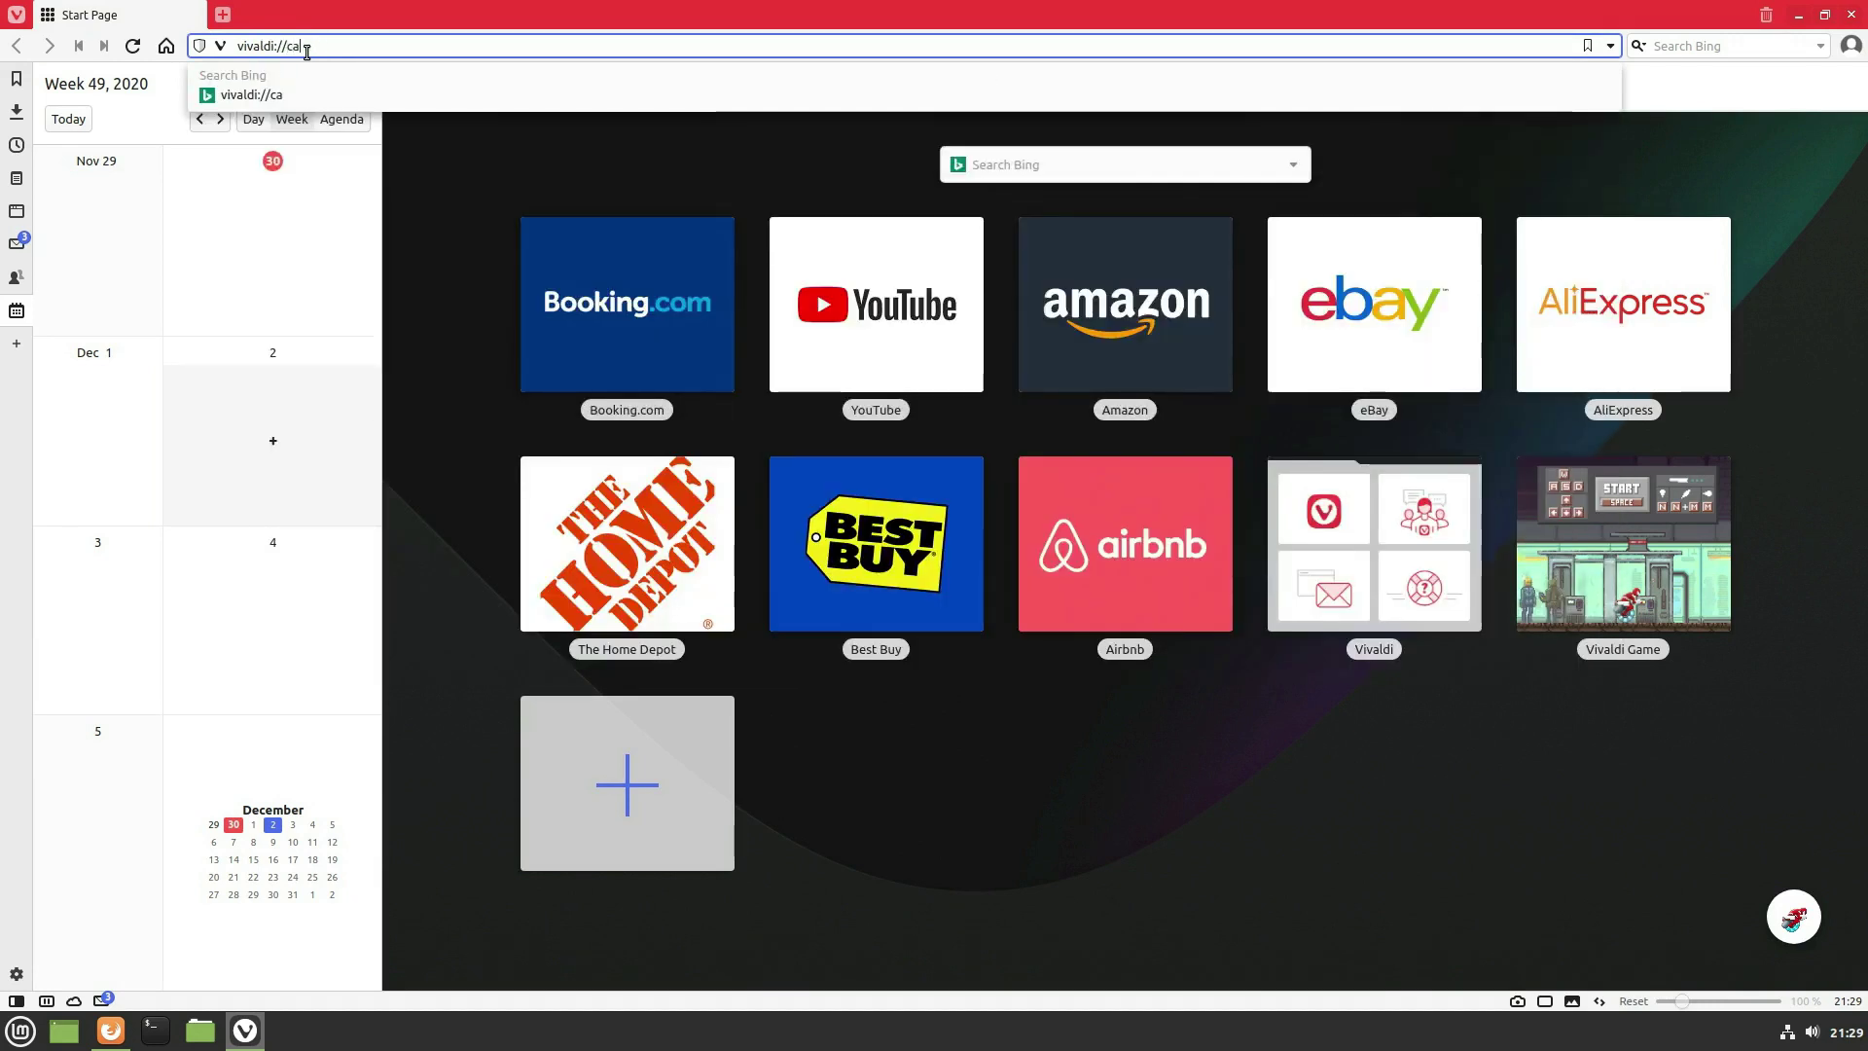
pyautogui.write('lend')
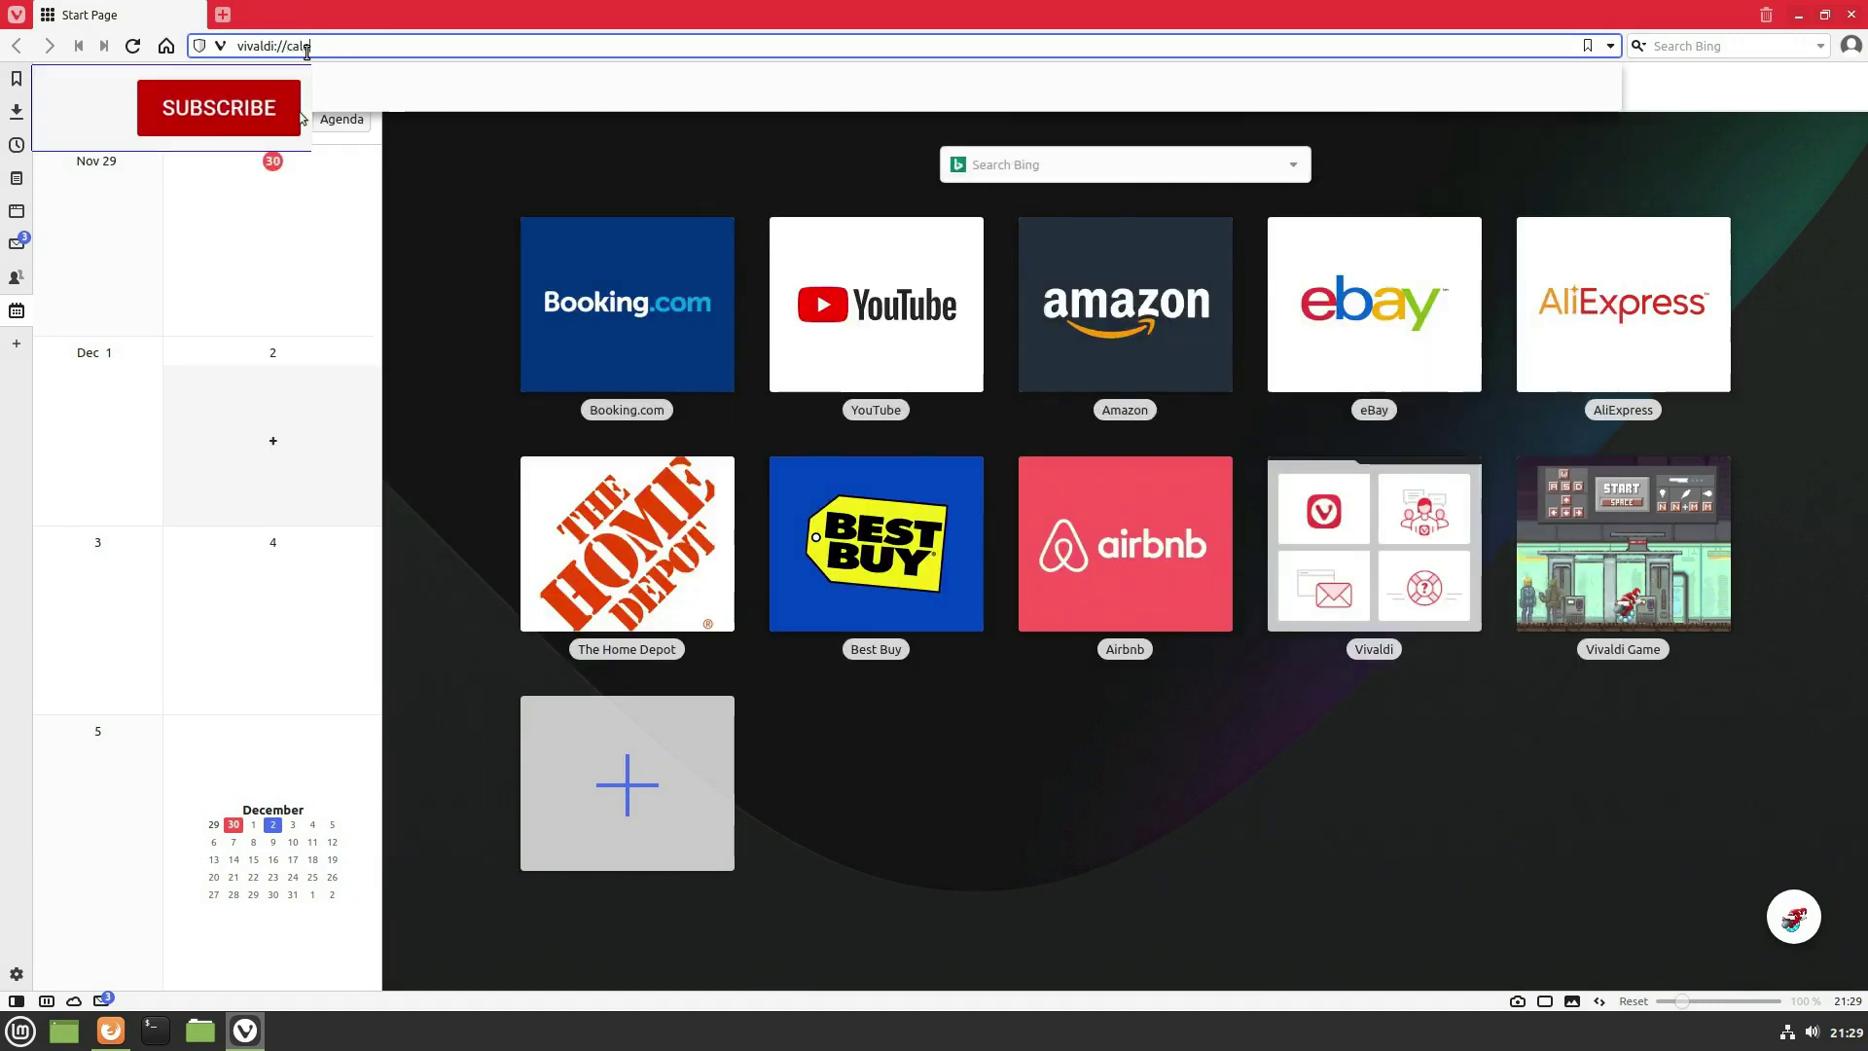
pyautogui.write('ar')
pyautogui.press('Return')
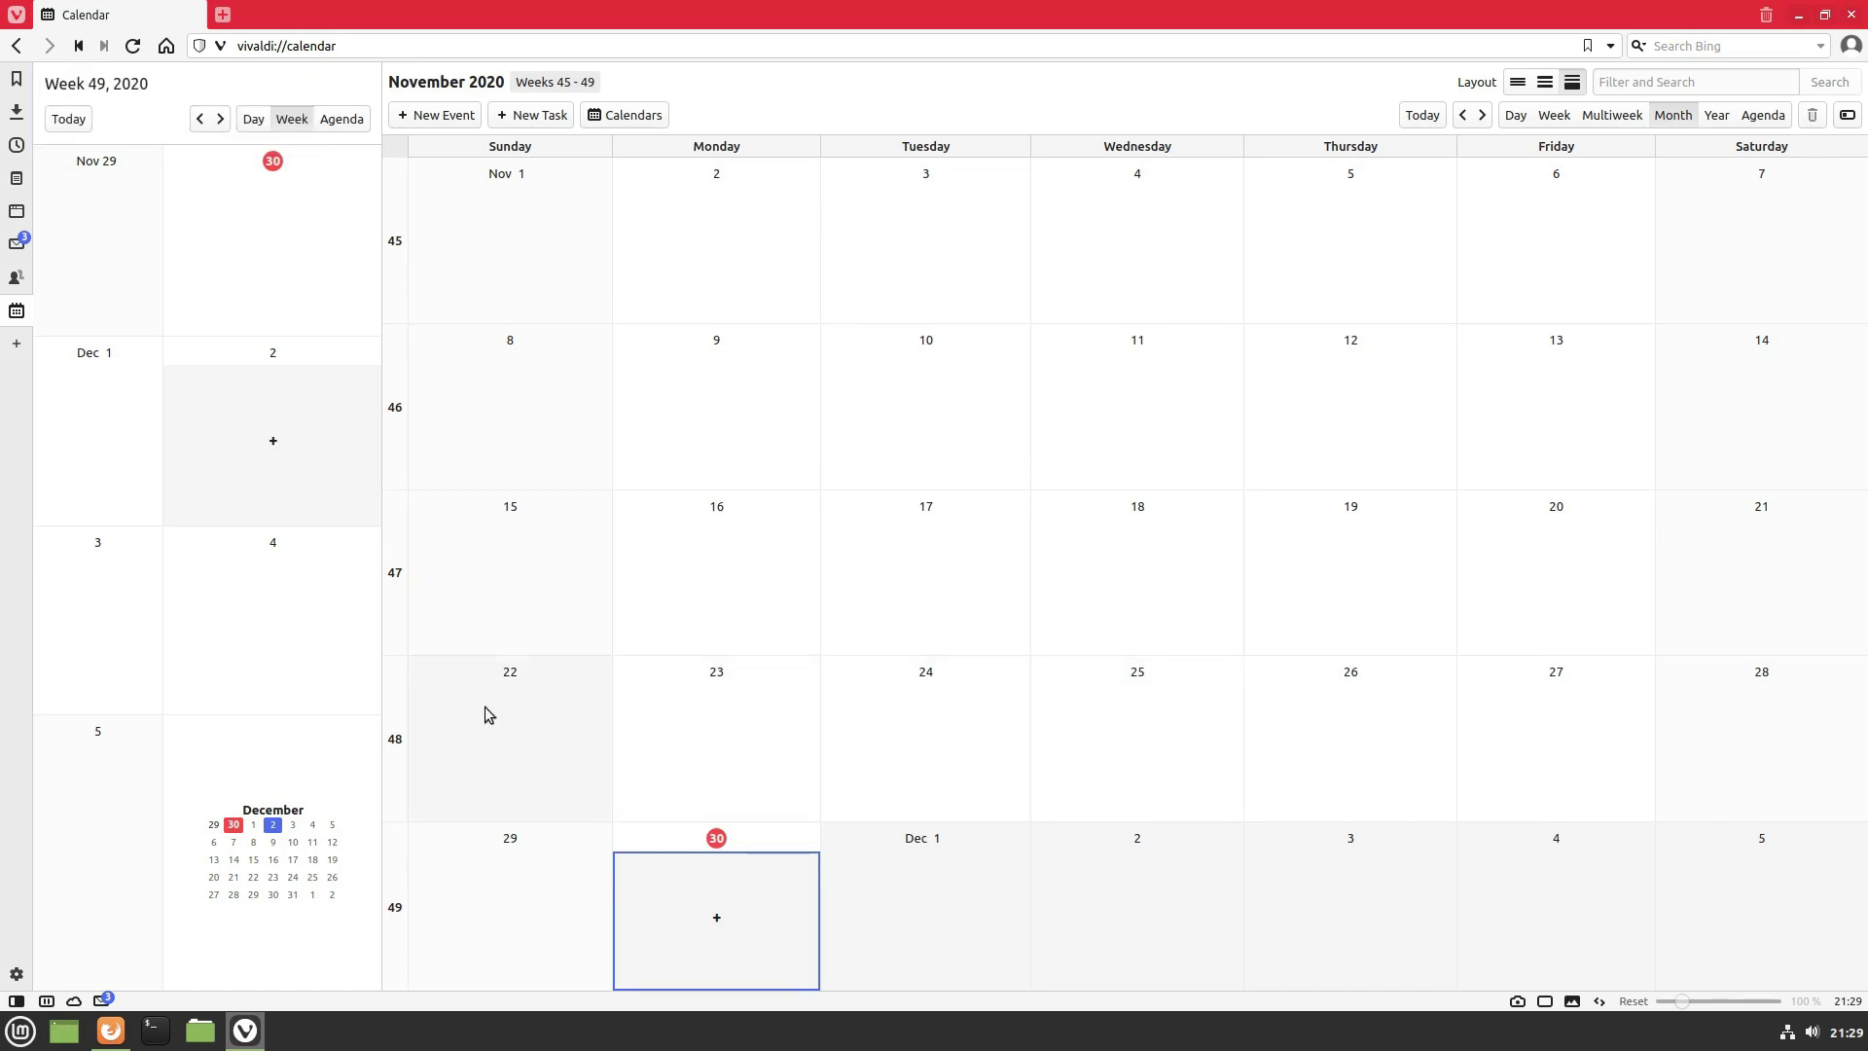
pyautogui.click(679, 705)
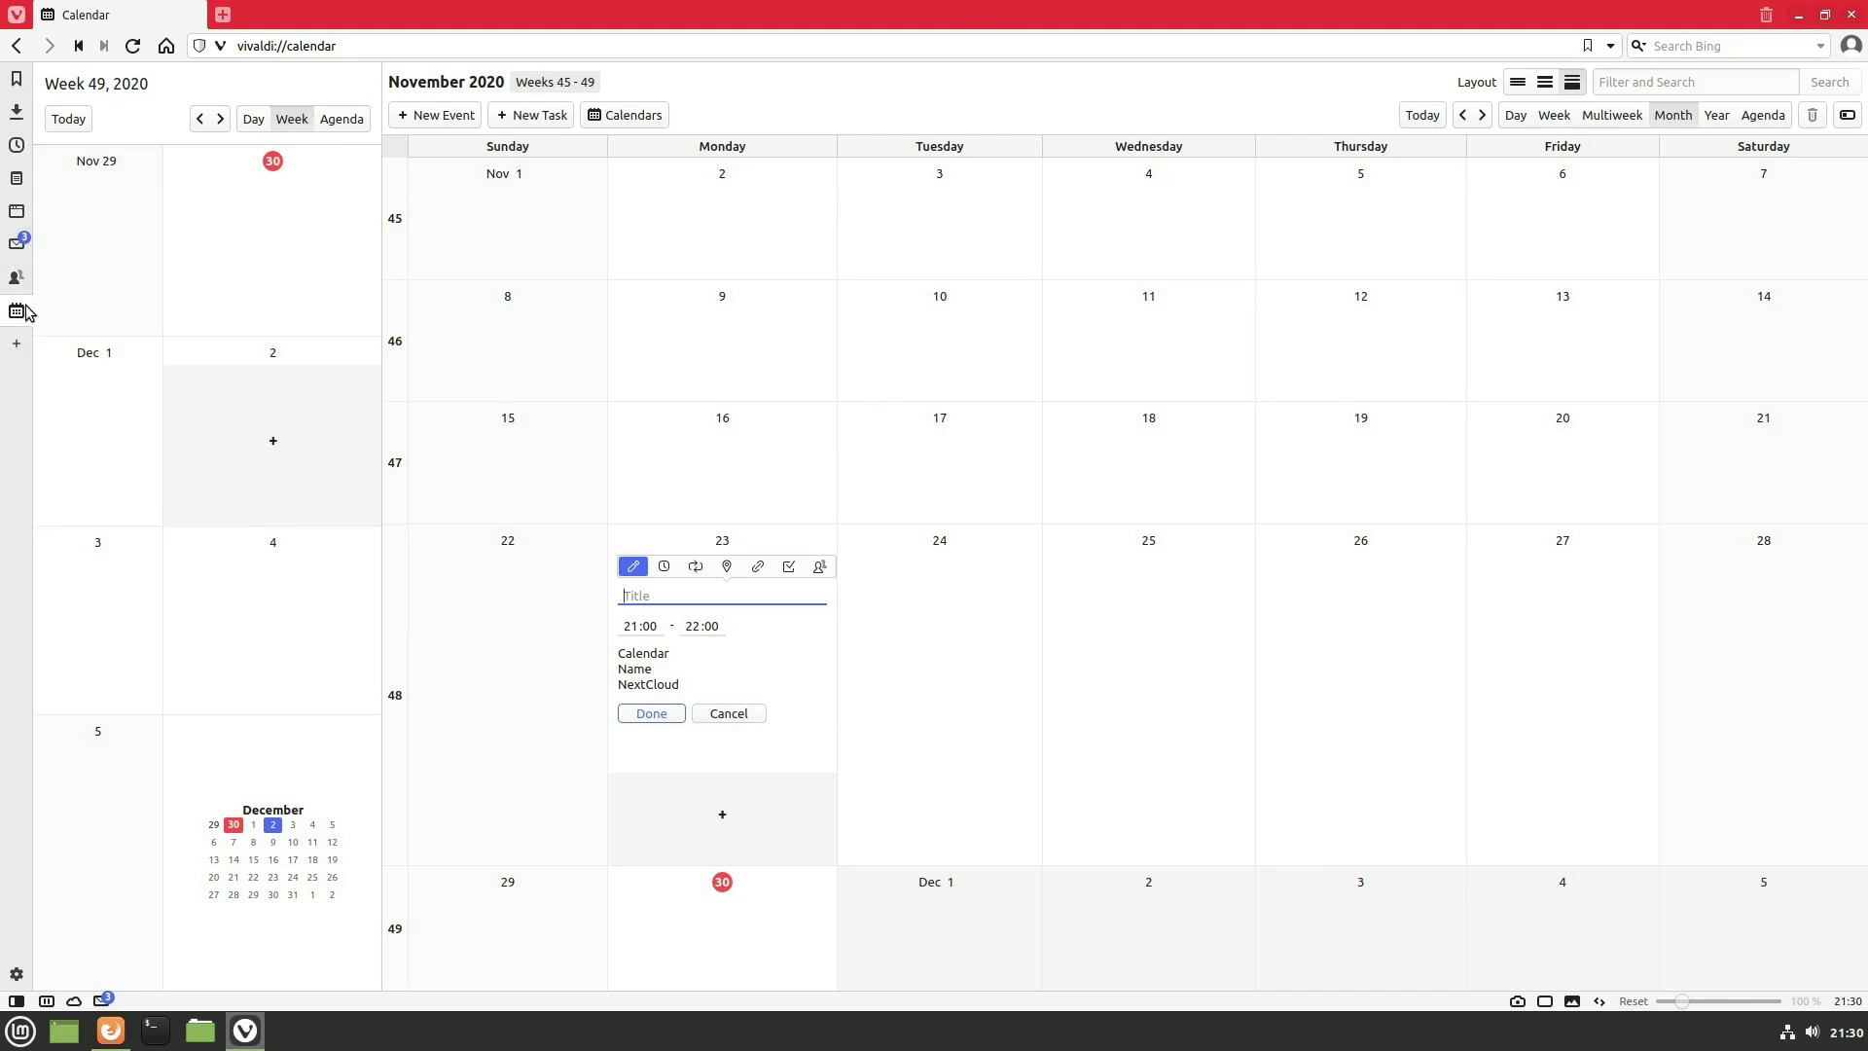
# Step: Open Contacts, then switch to and close the Calendar panel so the month view fills the window
pyautogui.click(15, 276)
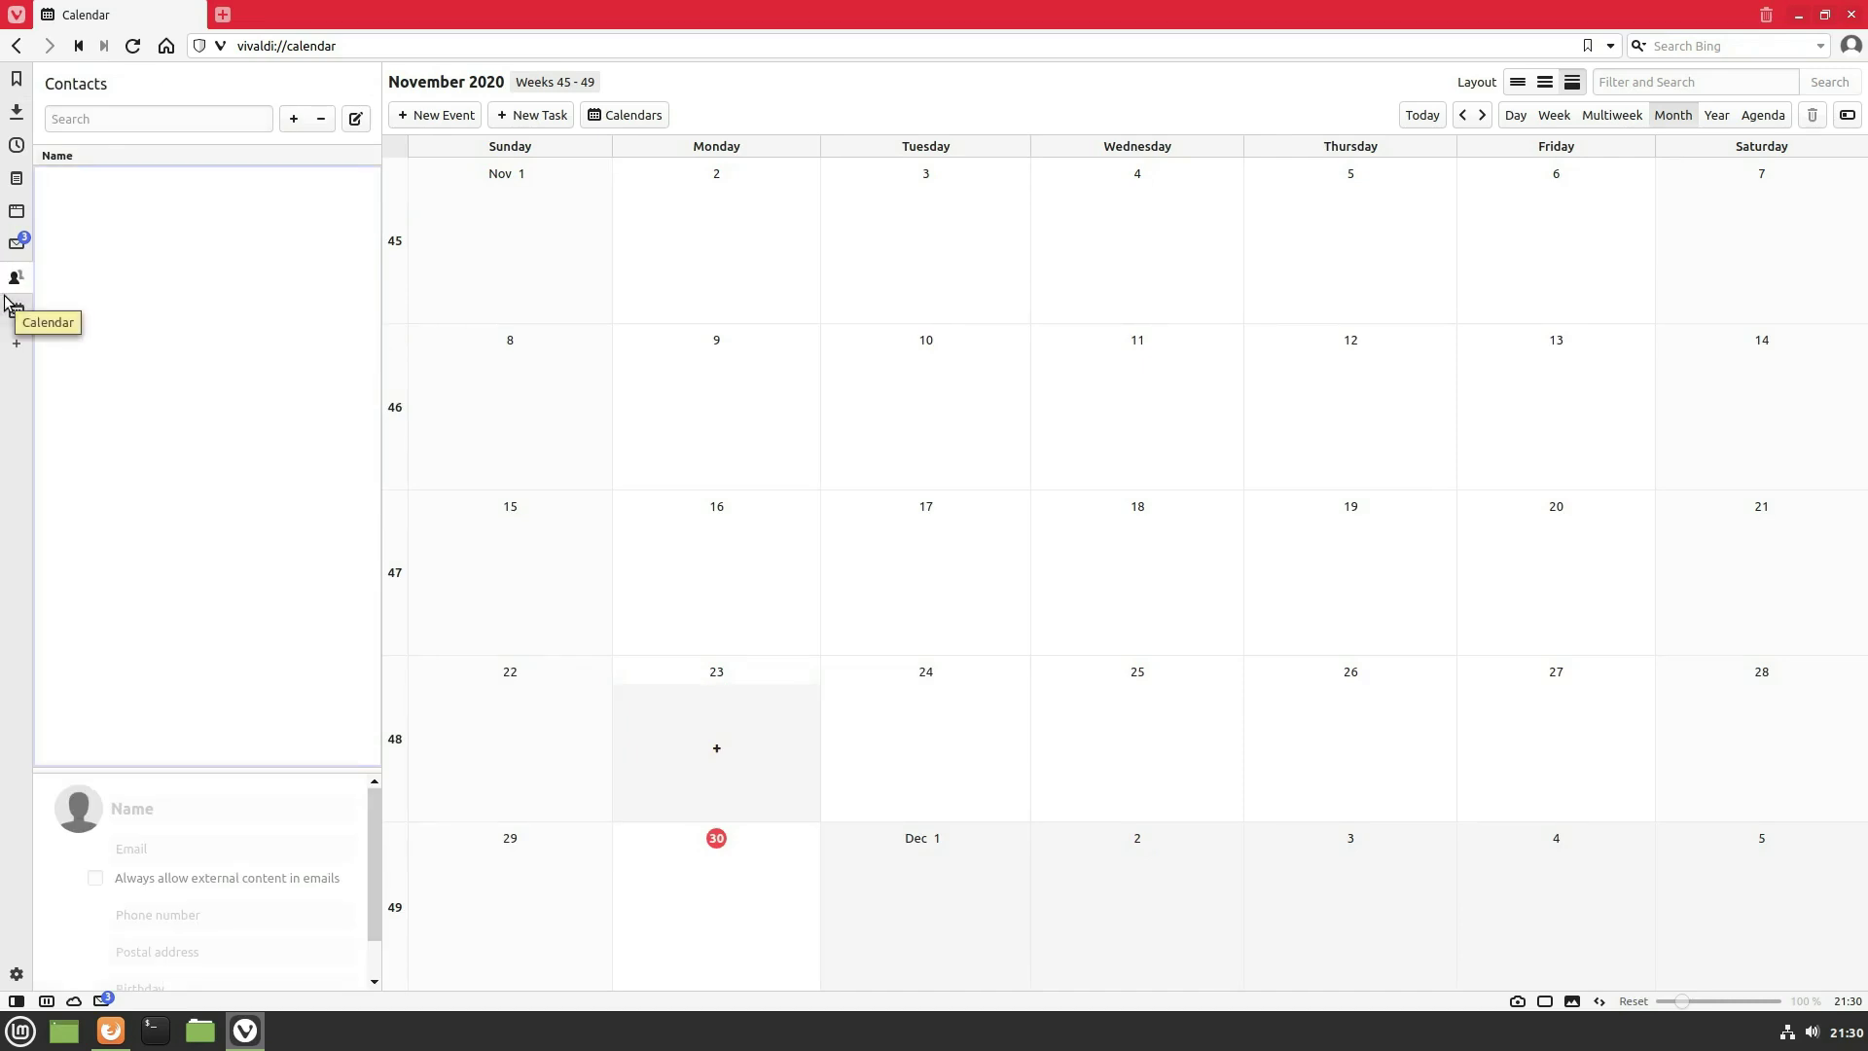
pyautogui.click(11, 310)
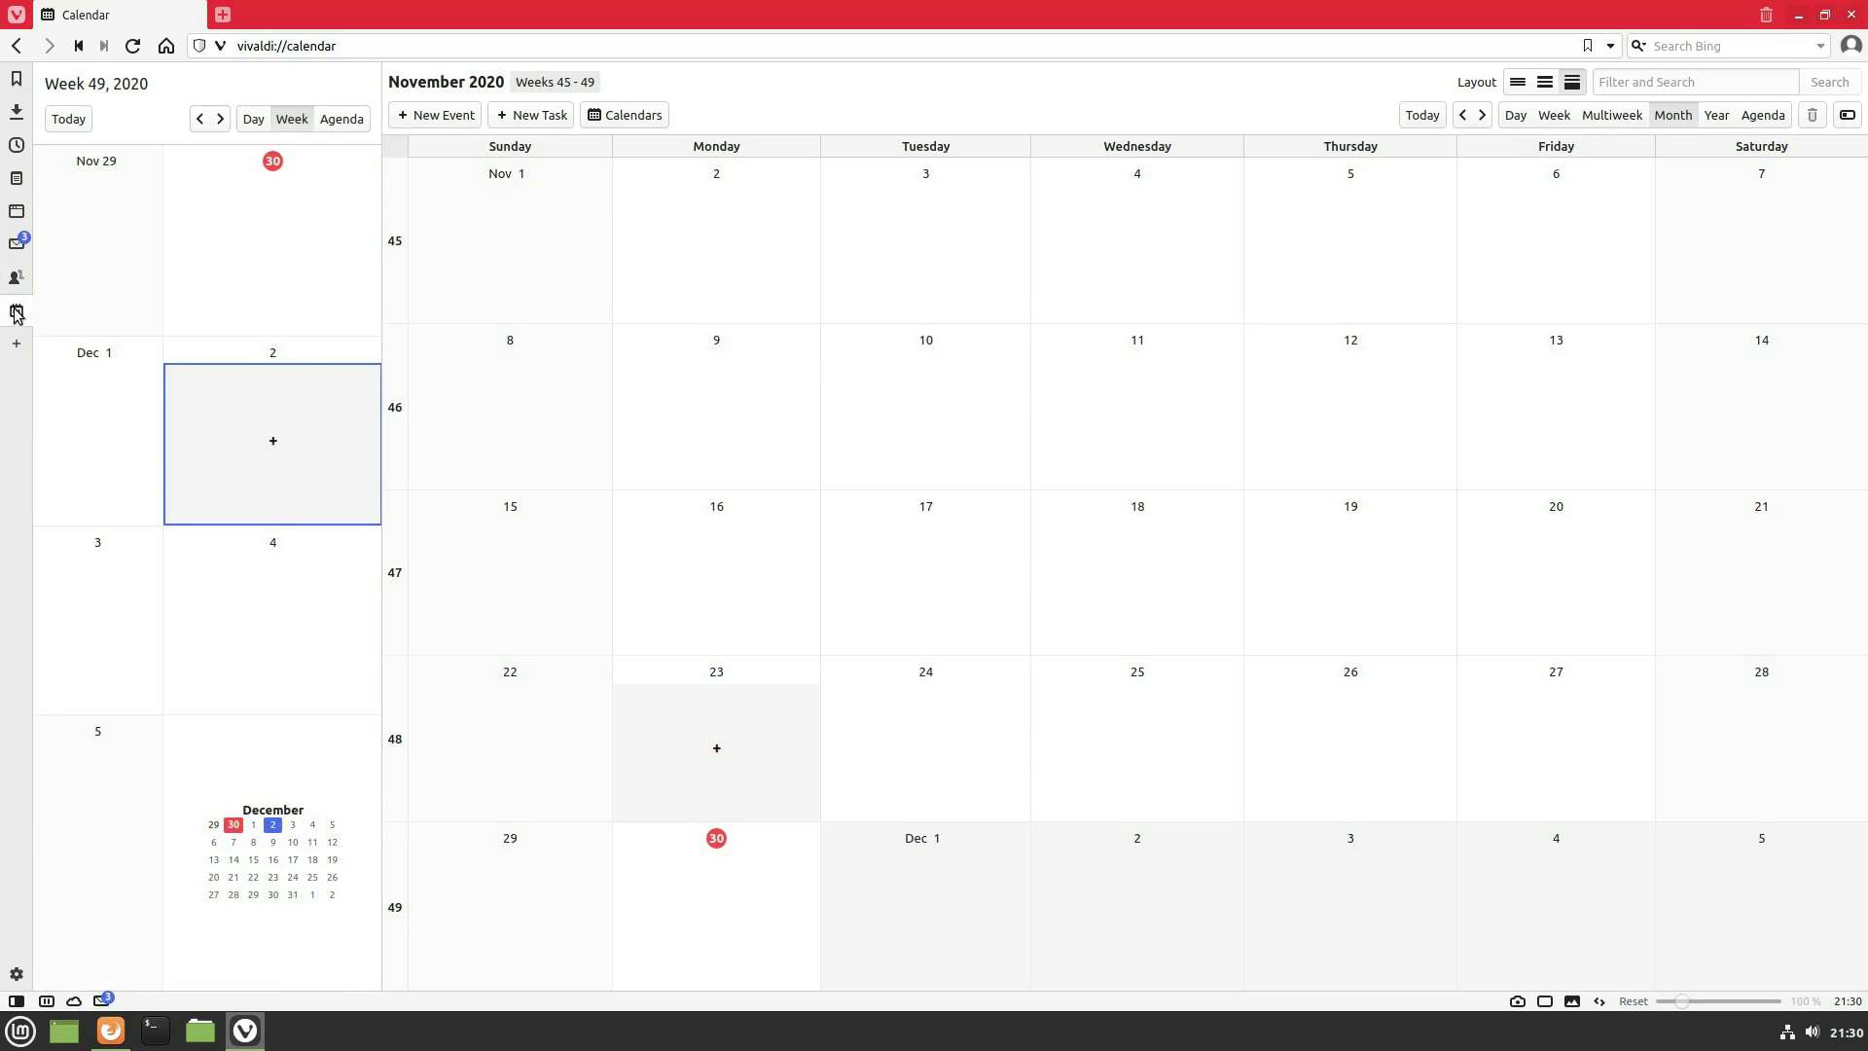
pyautogui.click(11, 310)
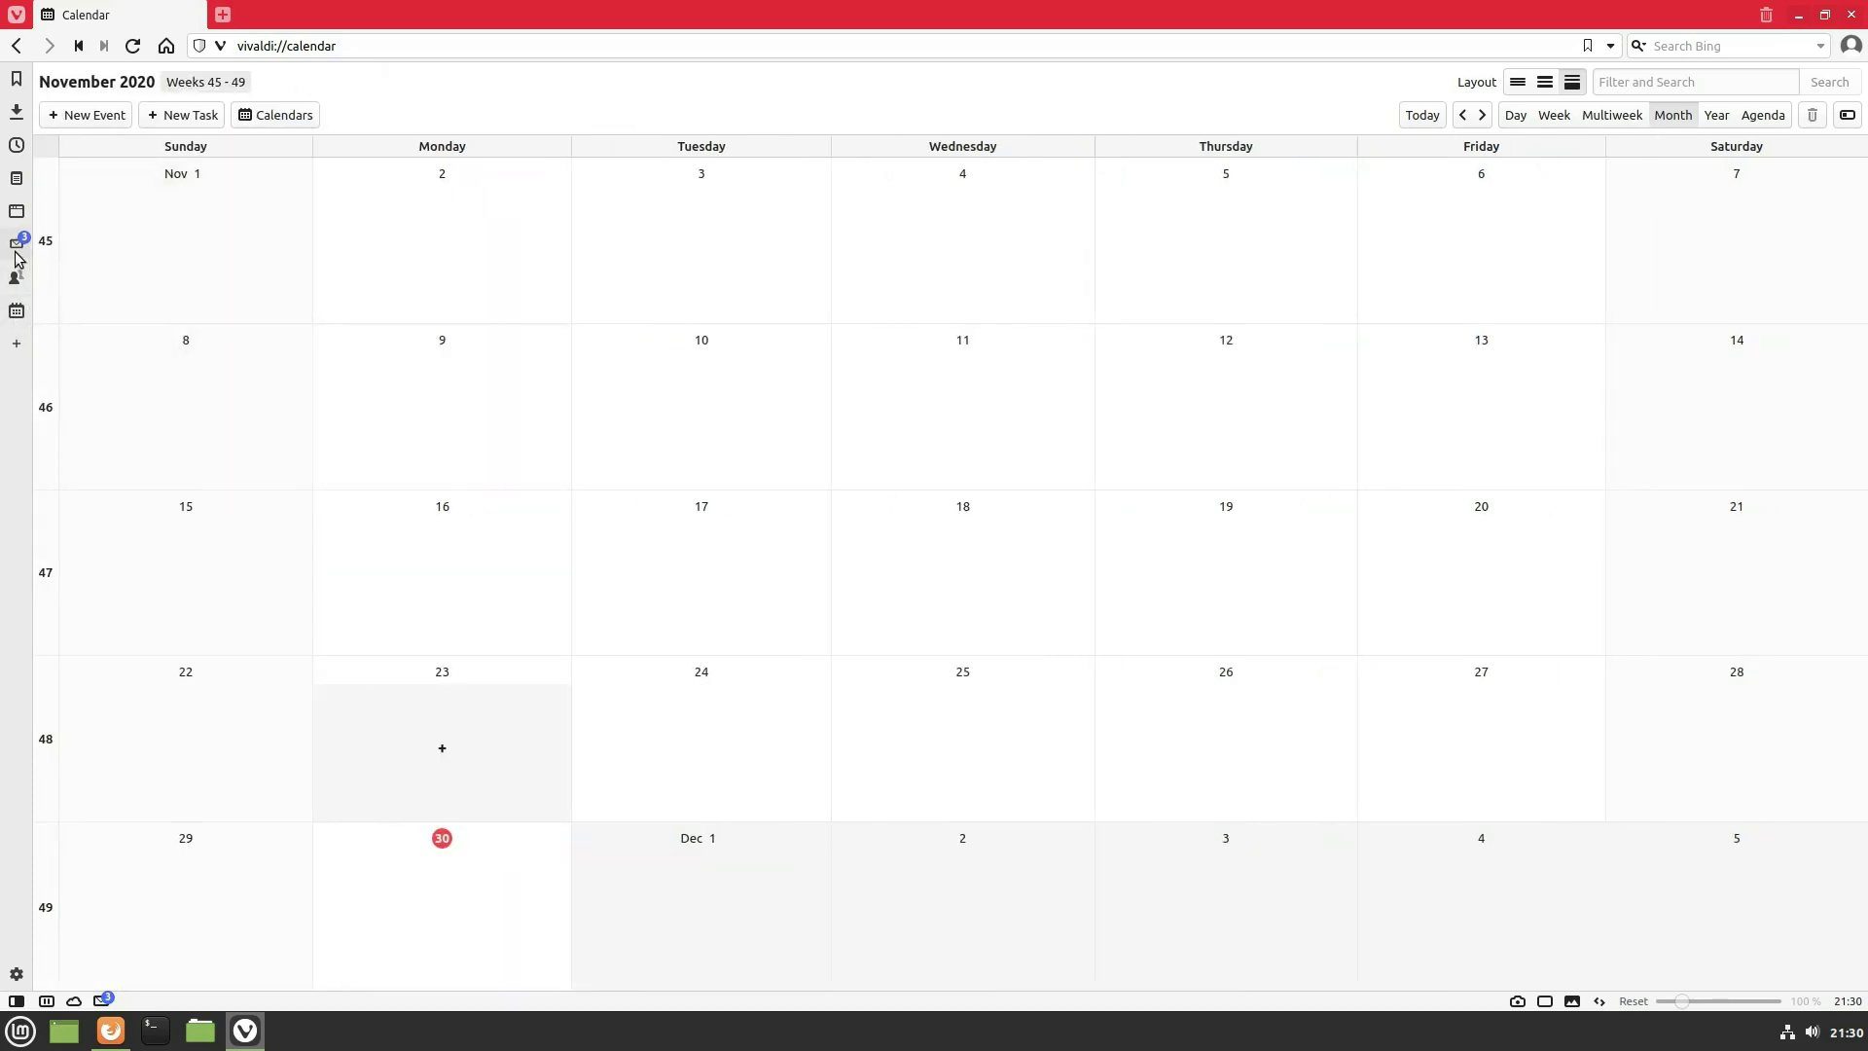
pyautogui.click(16, 246)
# Step: Open Unread in a Mail tab and scroll through the Ray-Ban 50% Off sale message
pyautogui.click(184, 188)
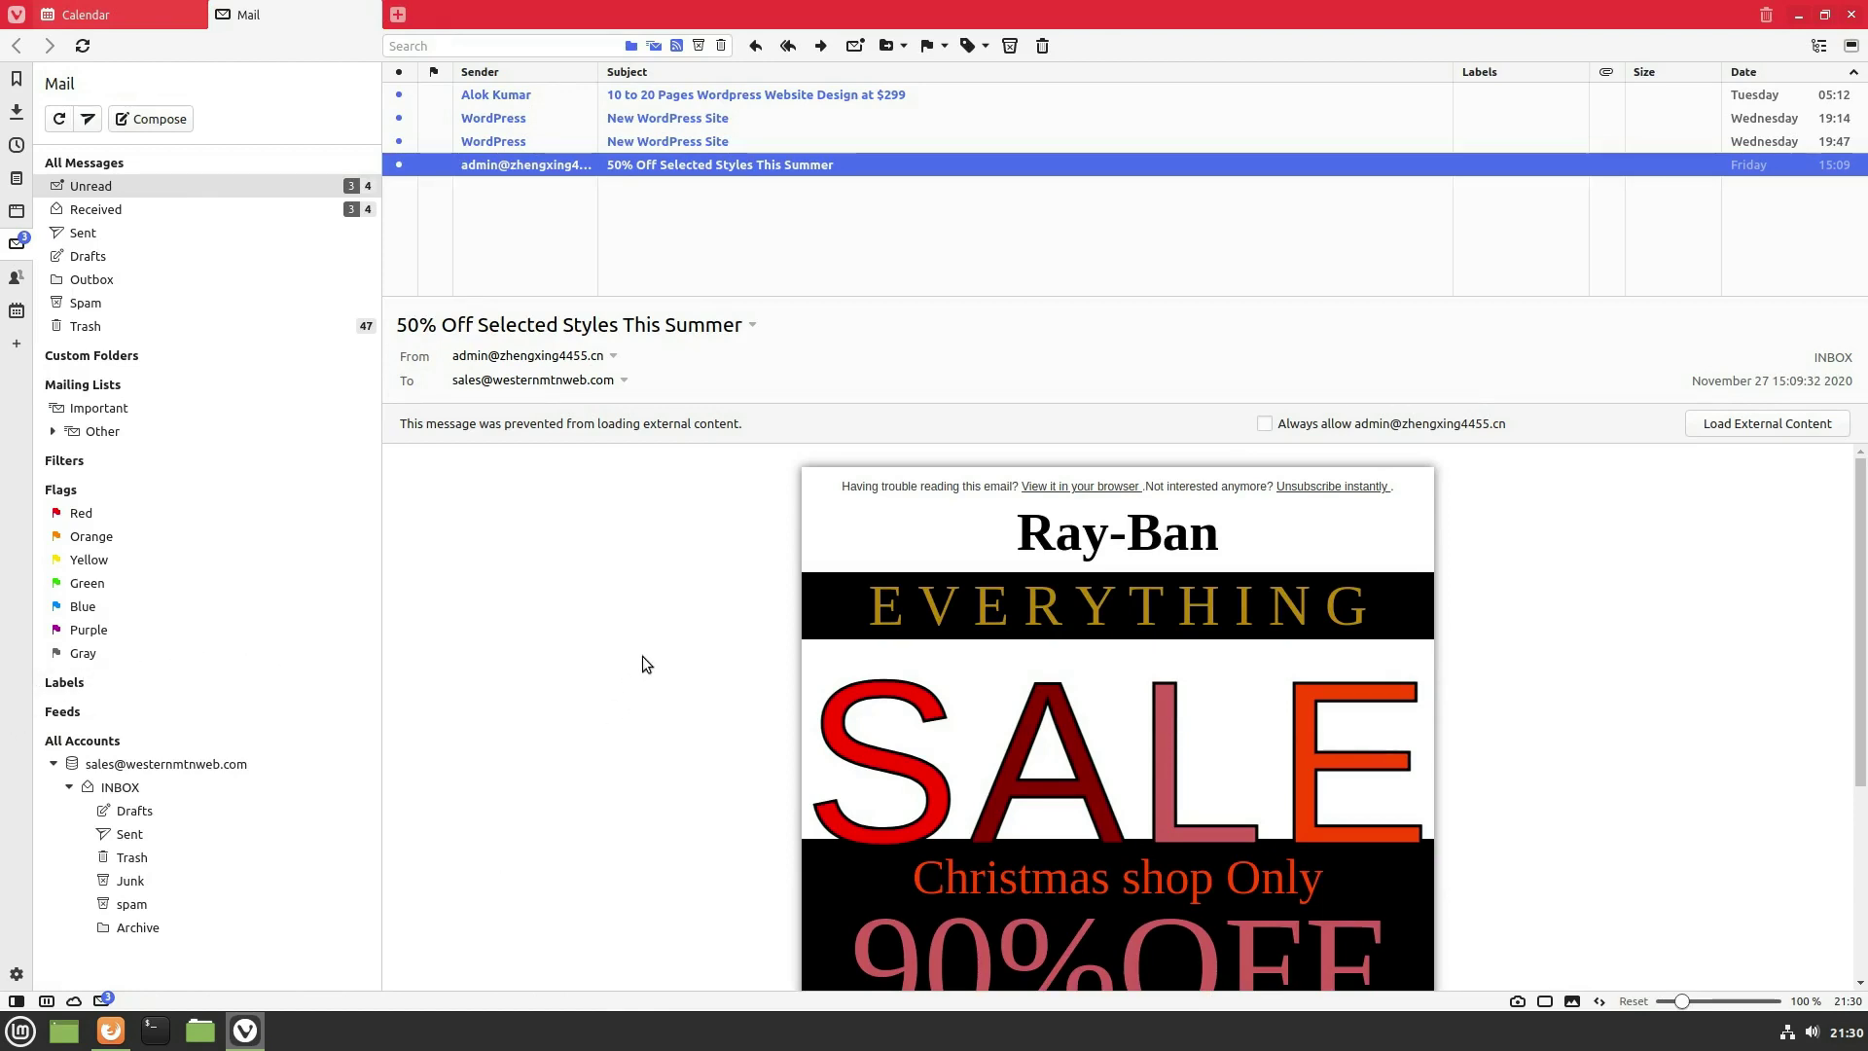
pyautogui.scroll(-2, 650, 662)
pyautogui.scroll(-2, 650, 663)
pyautogui.scroll(4, 650, 664)
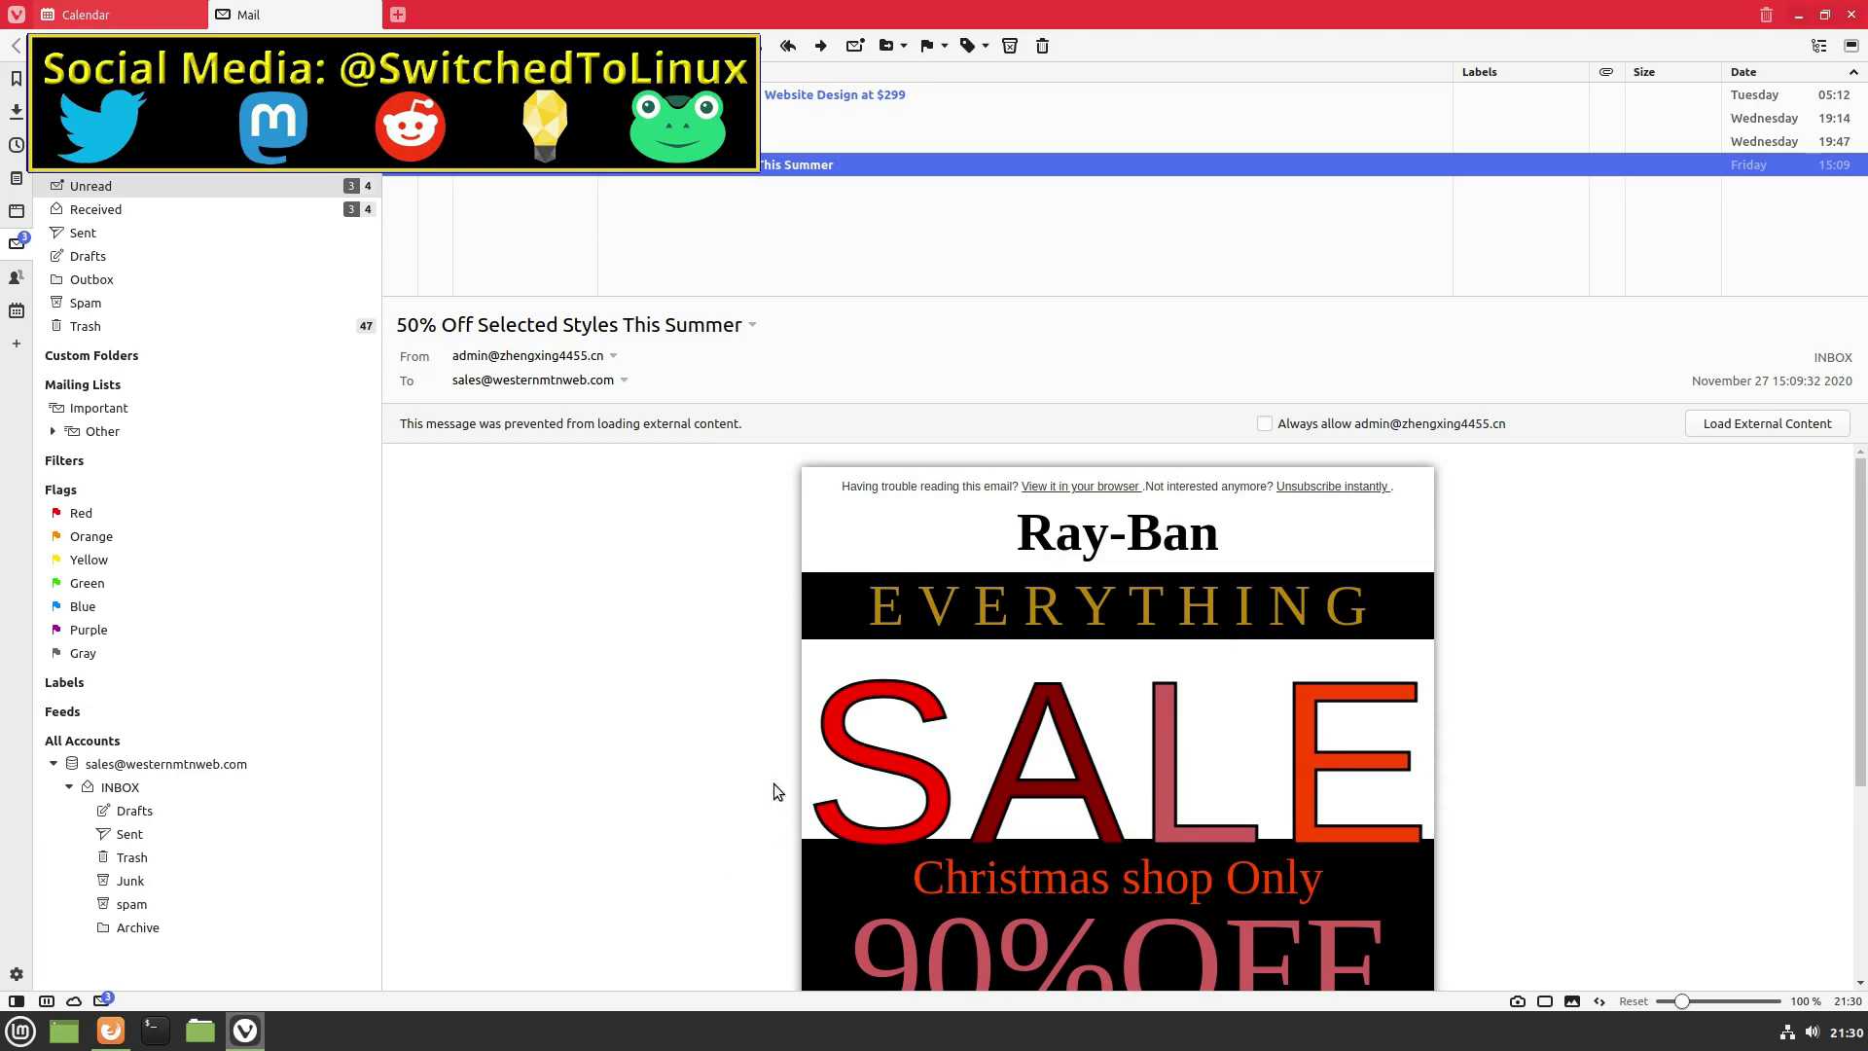
# Step: Minimize the Vivaldi window and then the Firefox window to reveal the Linux Mint desktop
pyautogui.click(1800, 16)
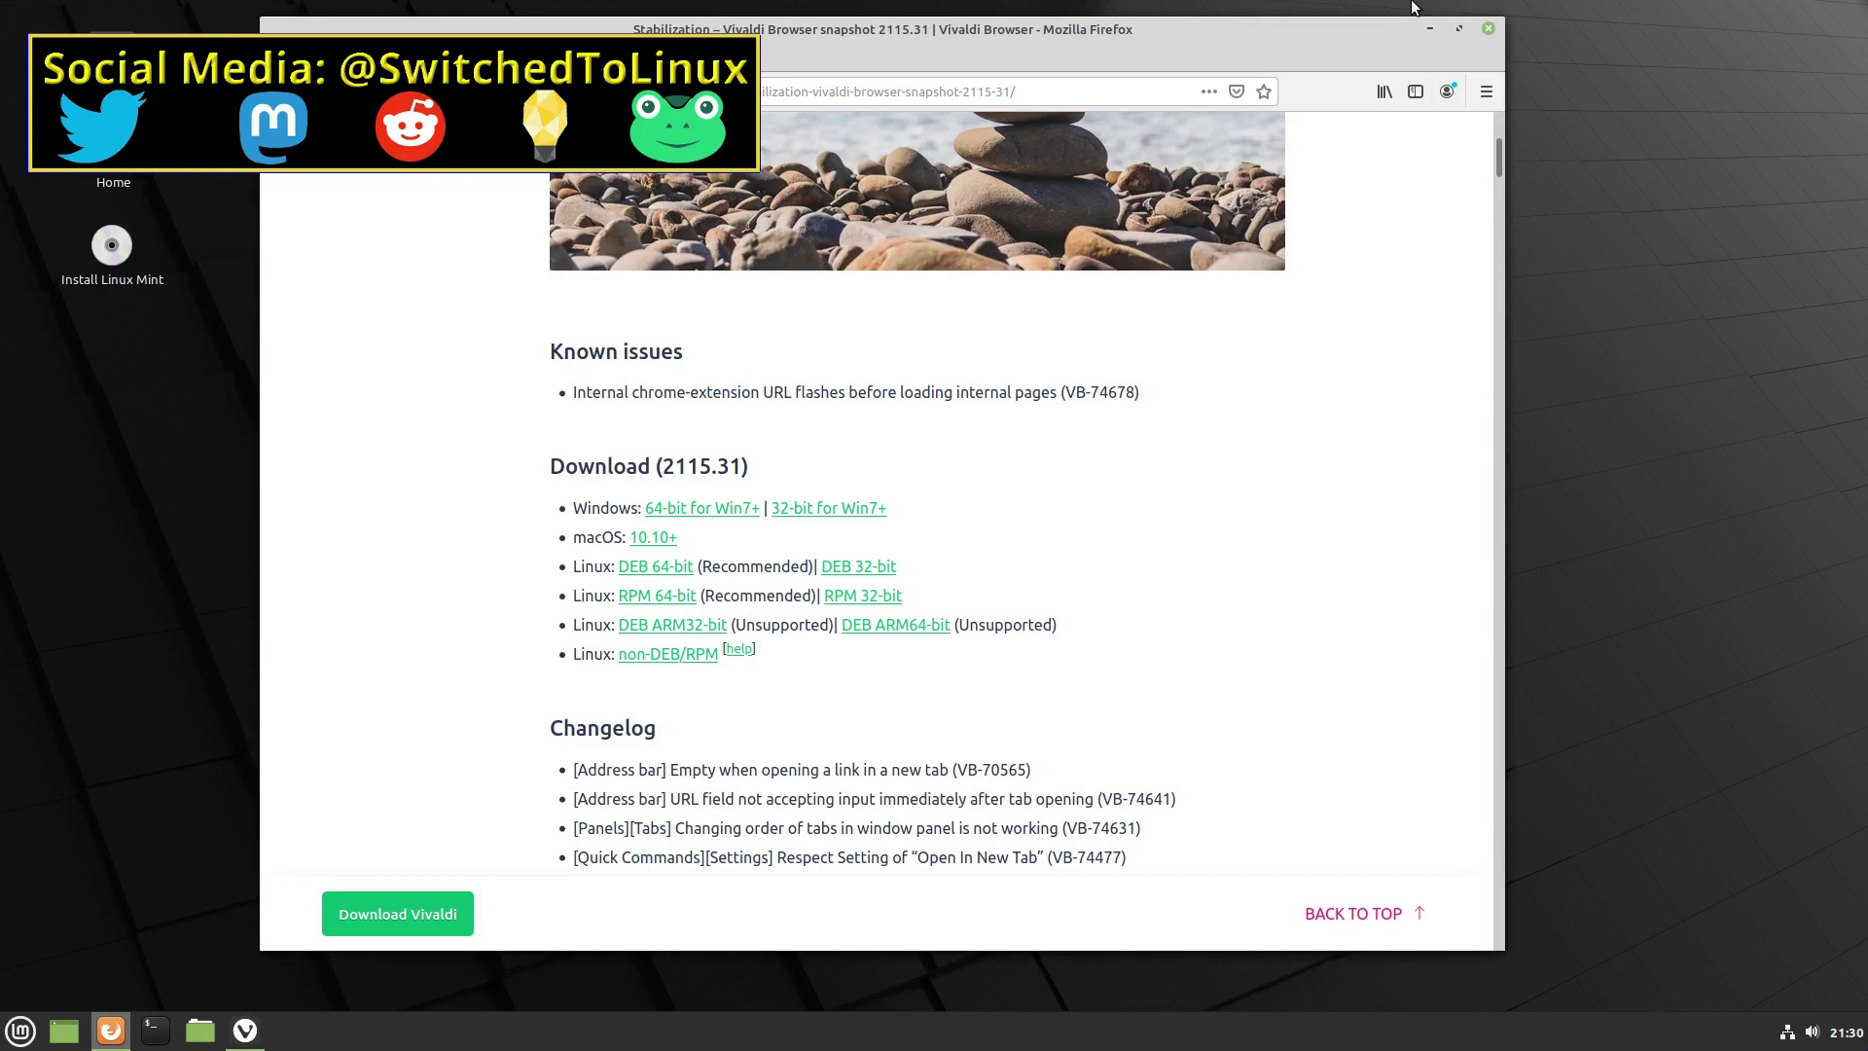
pyautogui.click(1429, 29)
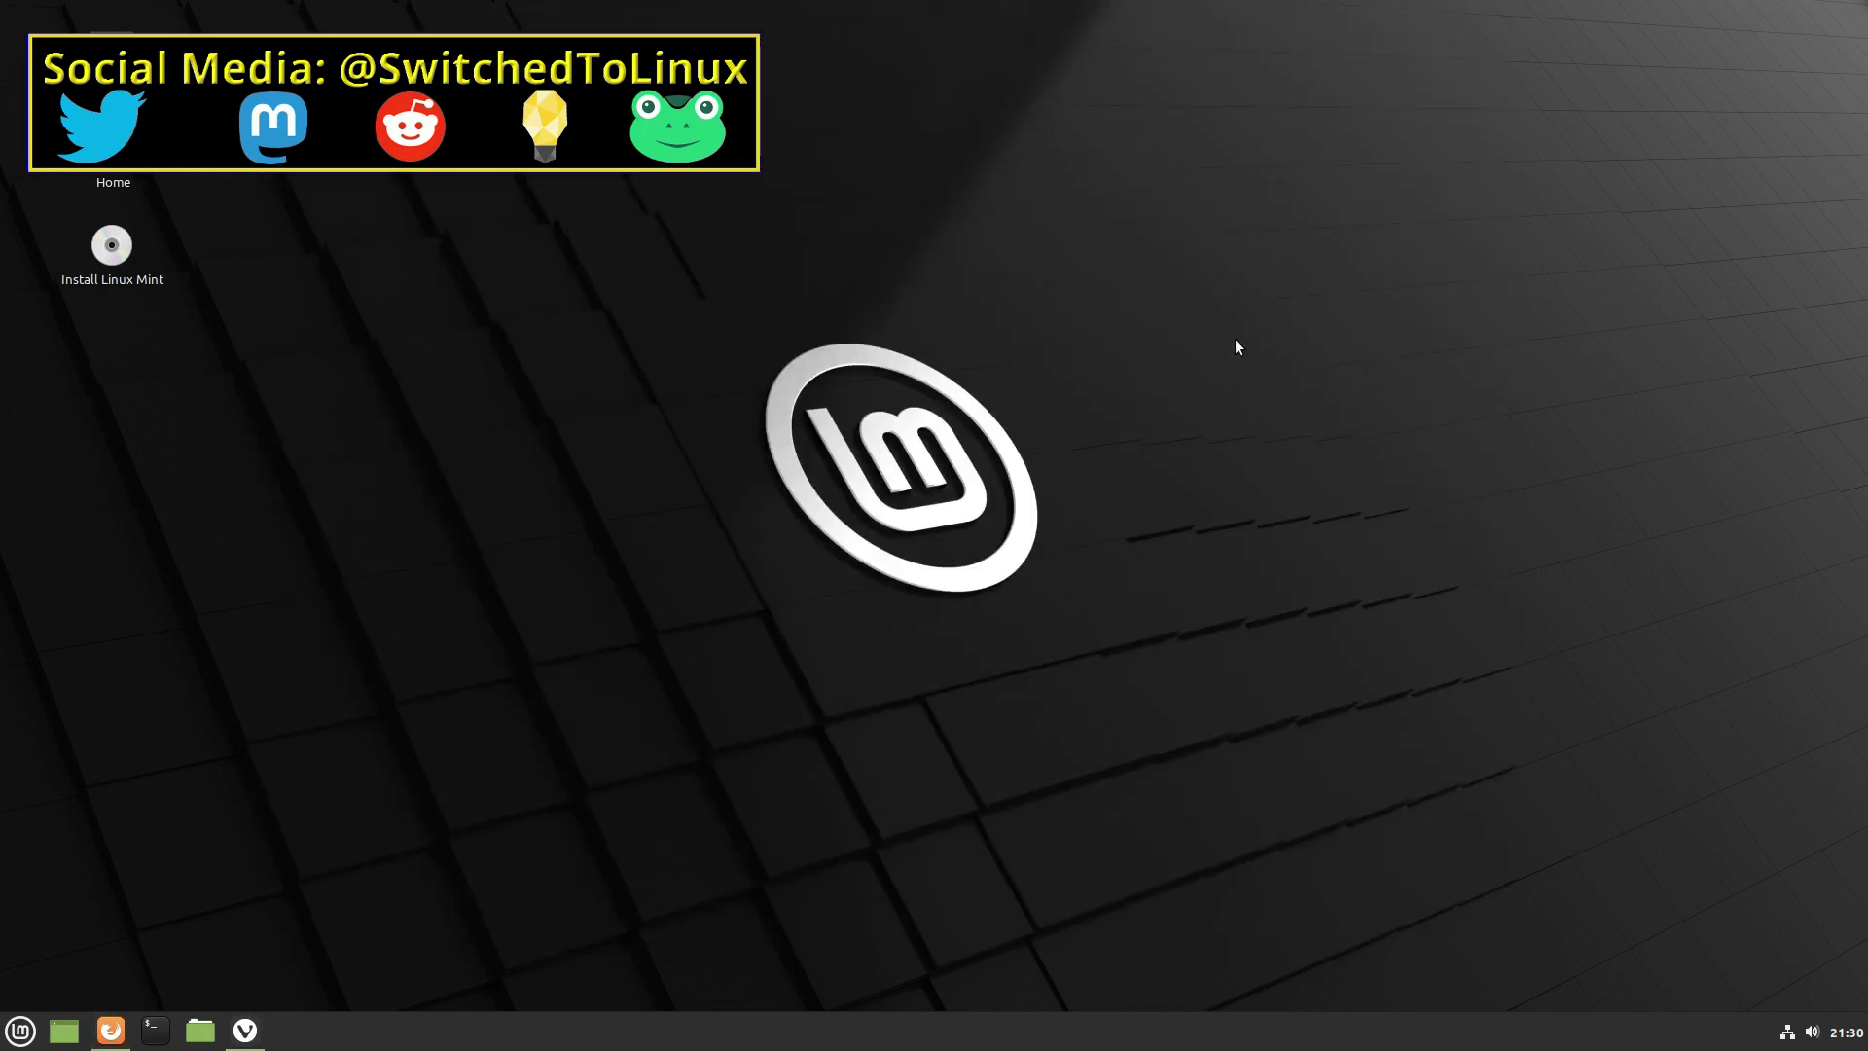